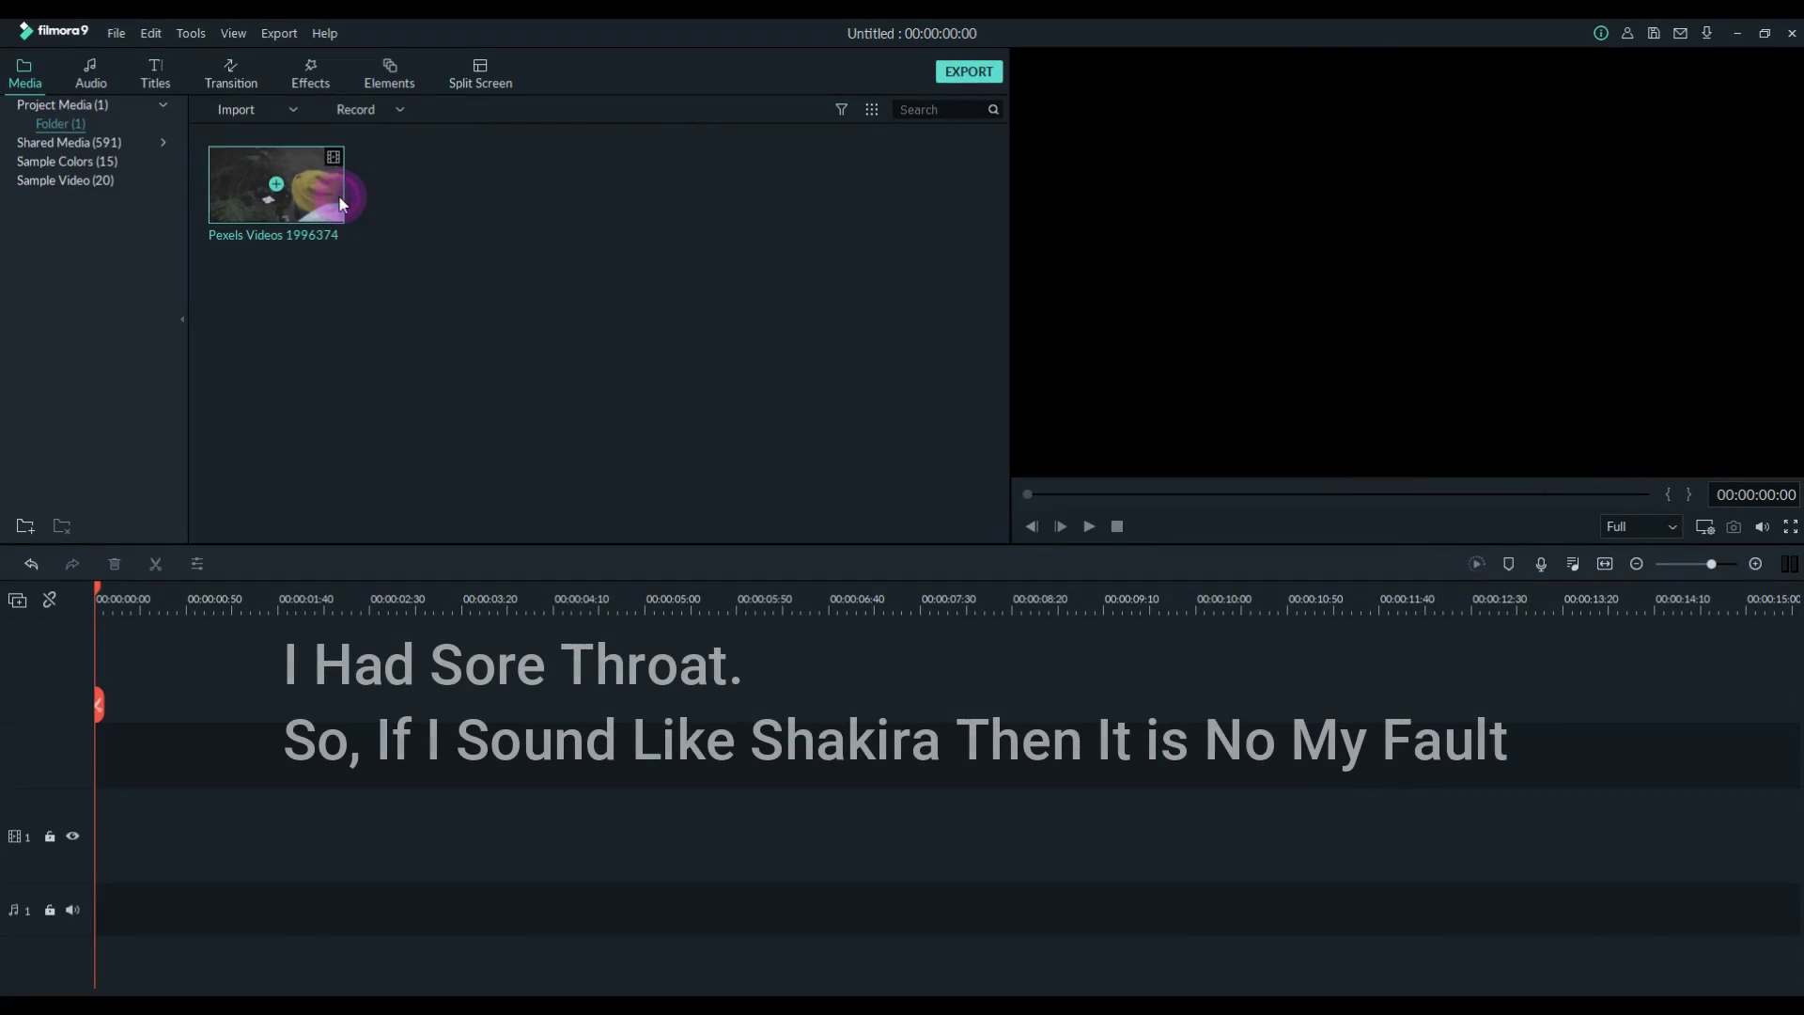
# - Place Pexels Videos 1996374 on video track 1, matching the project to 1920x1080 24fps, and zoom the timeline
pyautogui.moveTo(341, 205); pyautogui.dragTo(96, 810)
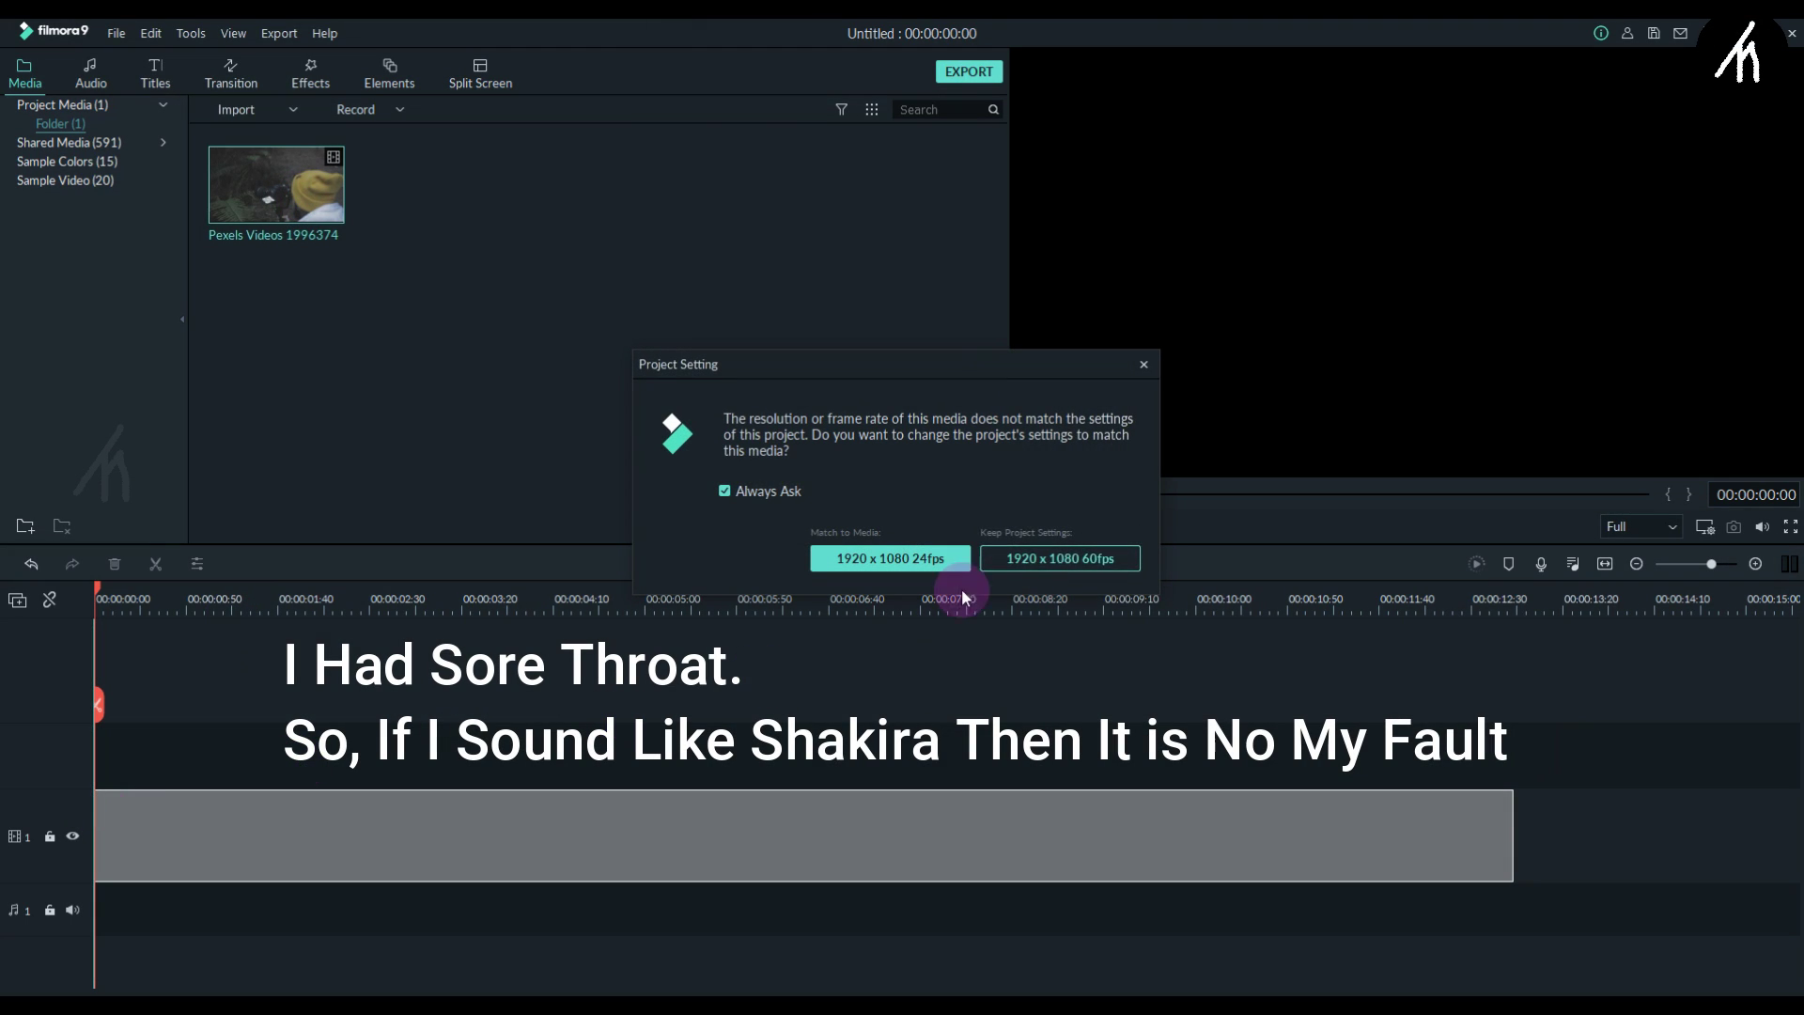
pyautogui.click(872, 564)
pyautogui.moveTo(507, 602); pyautogui.dragTo(610, 610)
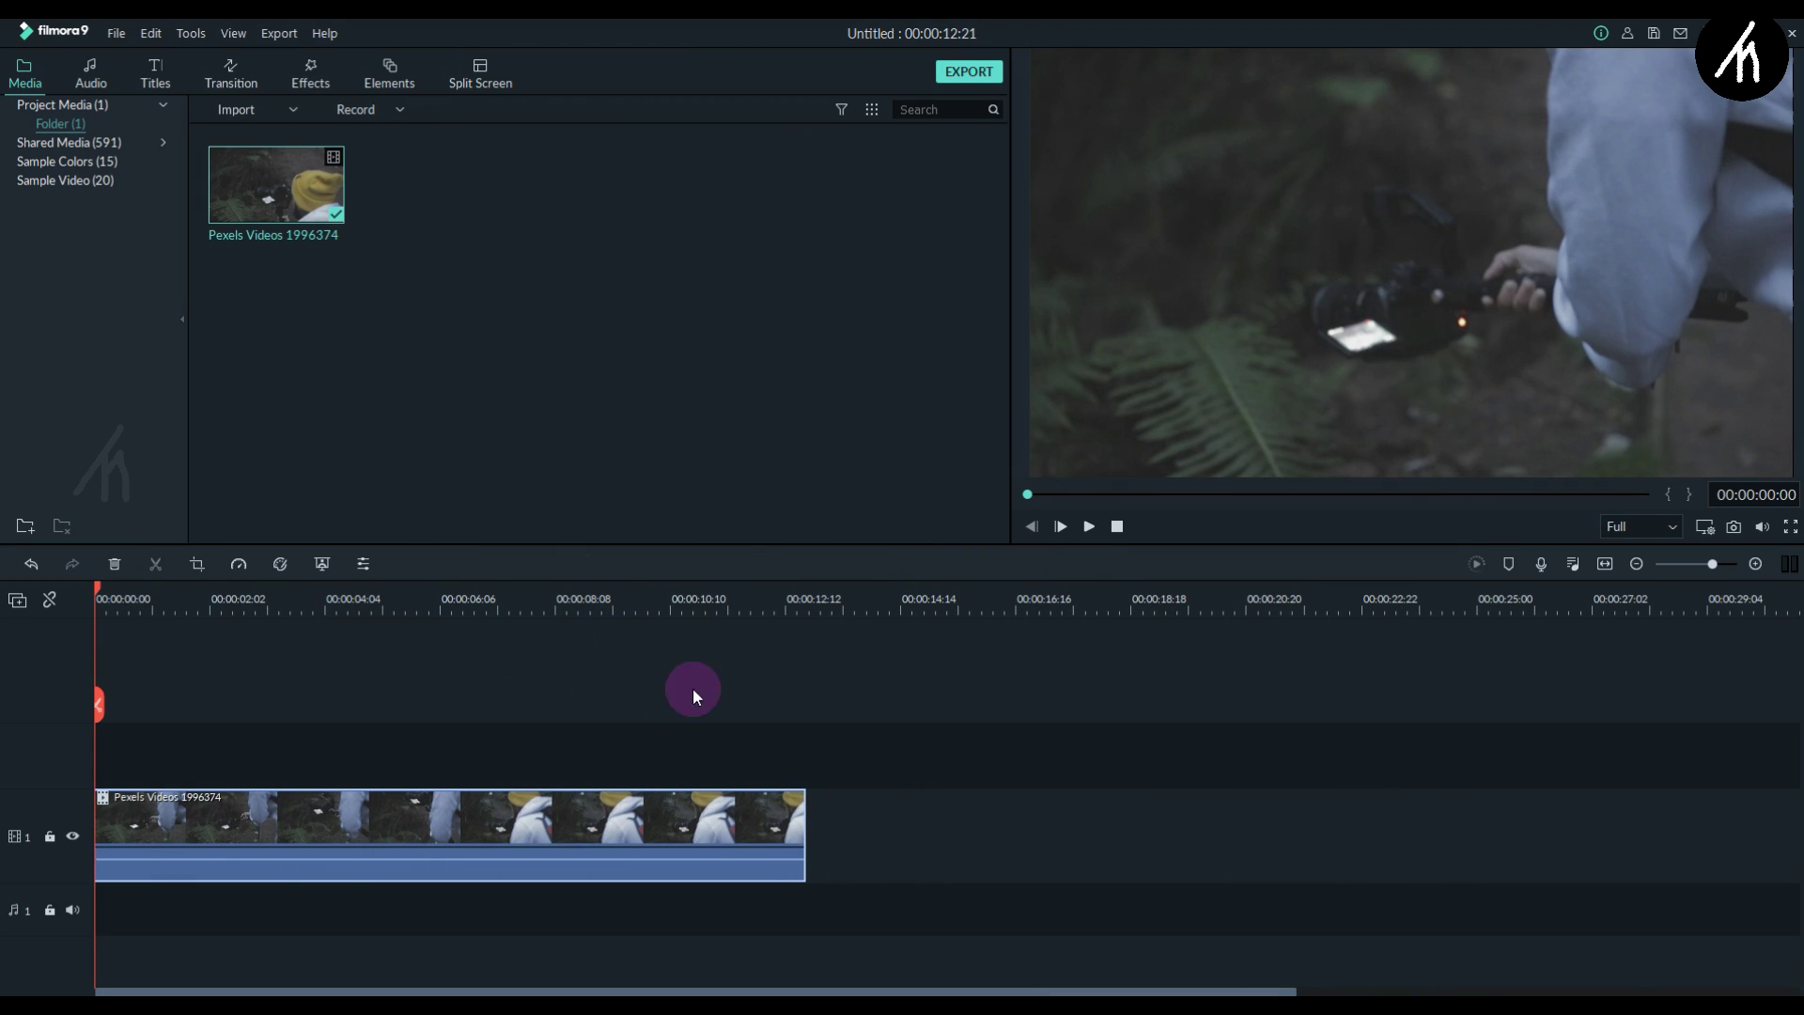
pyautogui.moveTo(524, 825); pyautogui.dragTo(448, 865)
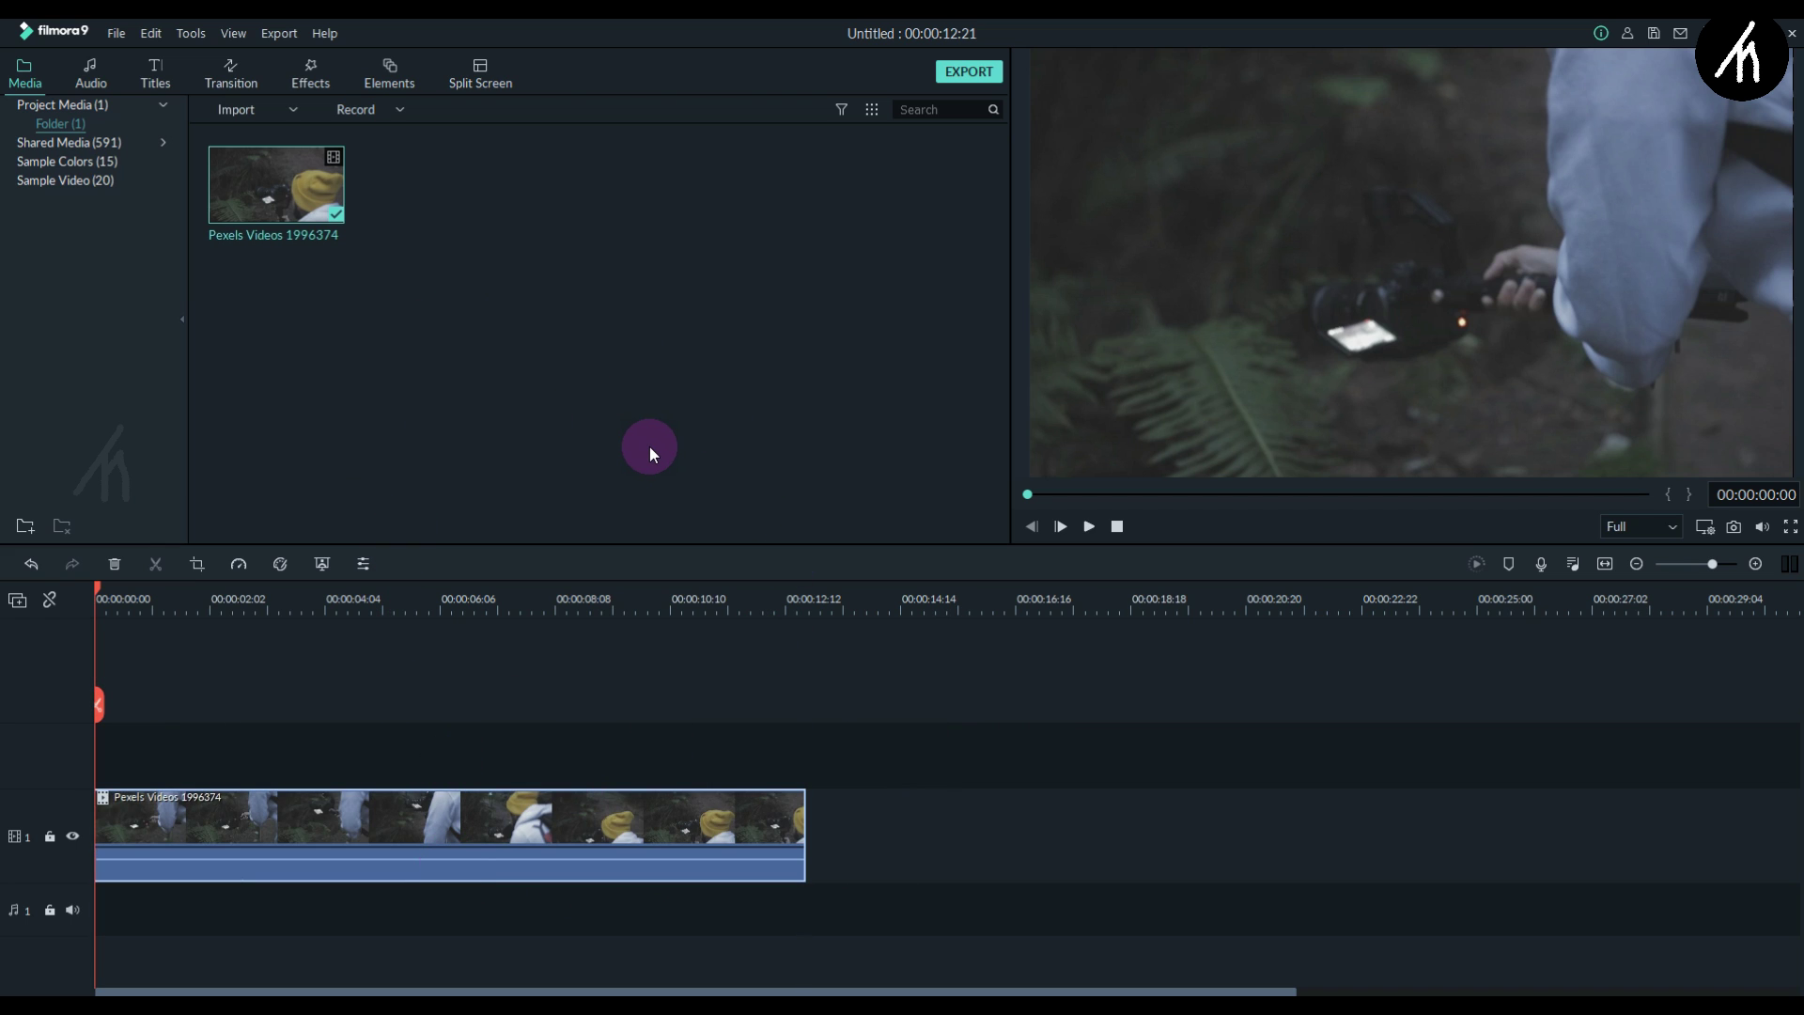
# - Preview the Stylize filters Domain Warping, Plexus Particles, Insect Eye Vision and Comic Book on the clip
pyautogui.click(310, 72)
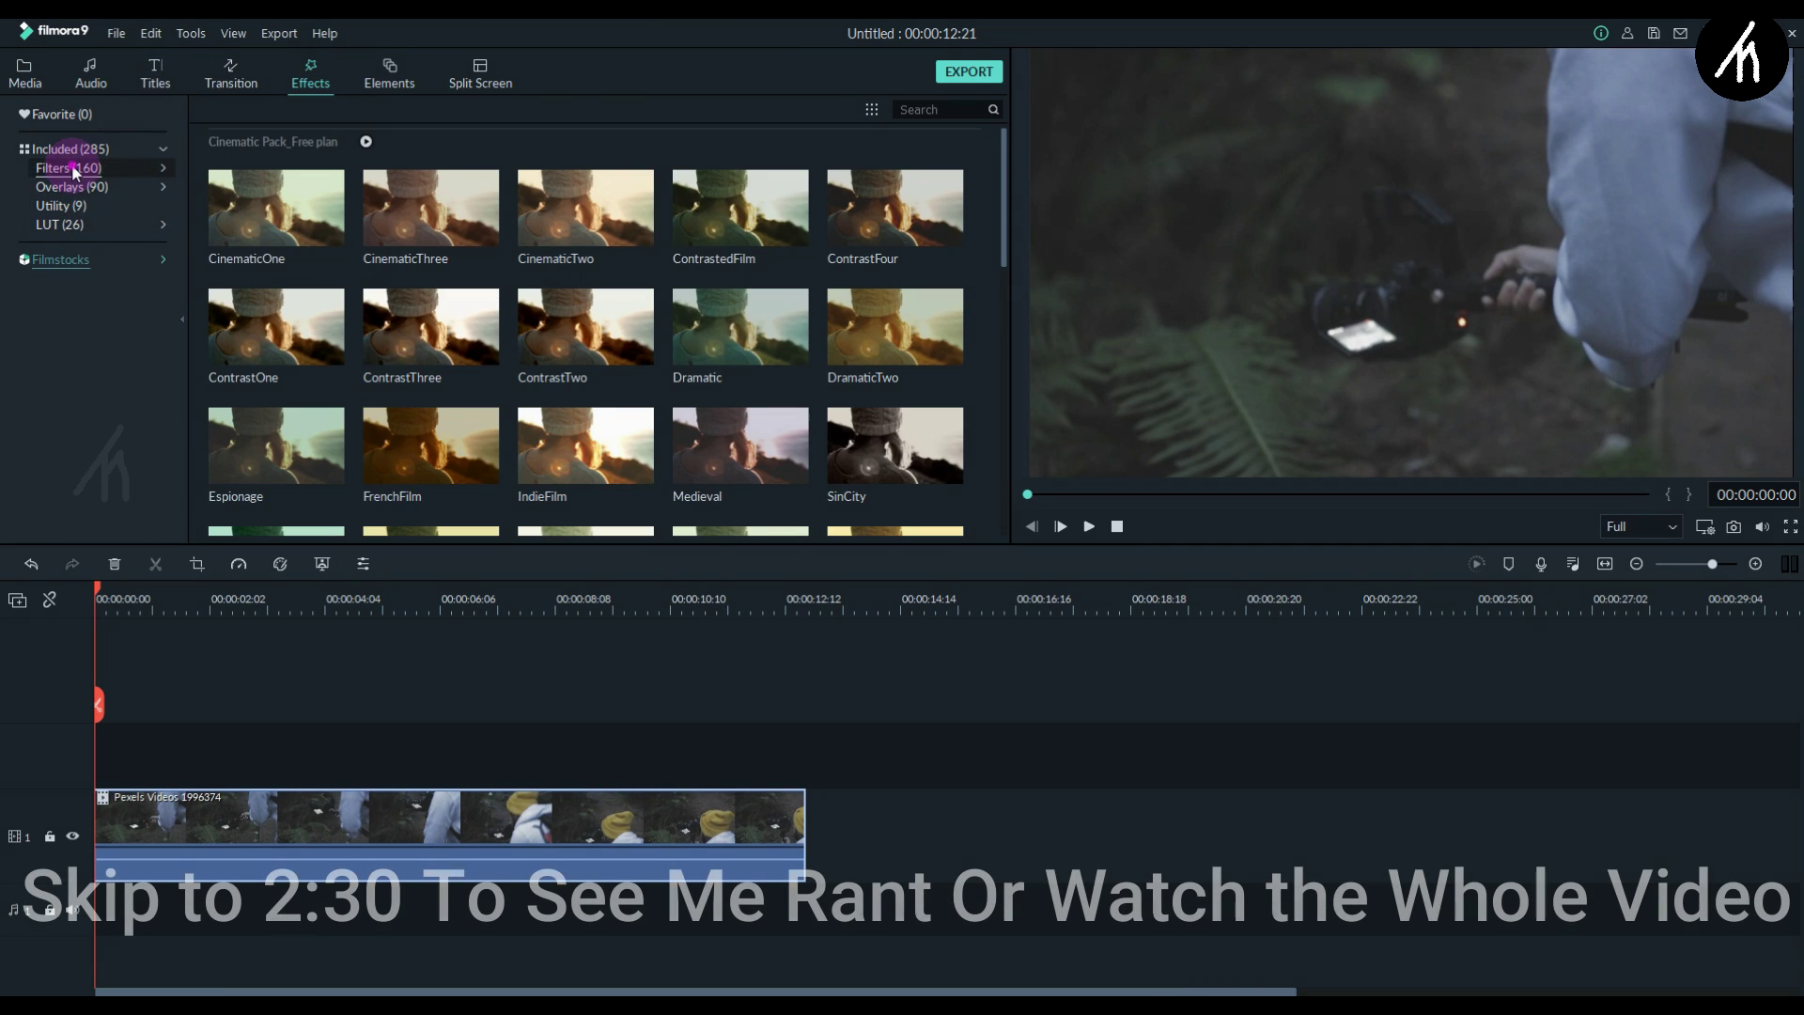
pyautogui.click(164, 169)
pyautogui.click(81, 394)
pyautogui.click(324, 203)
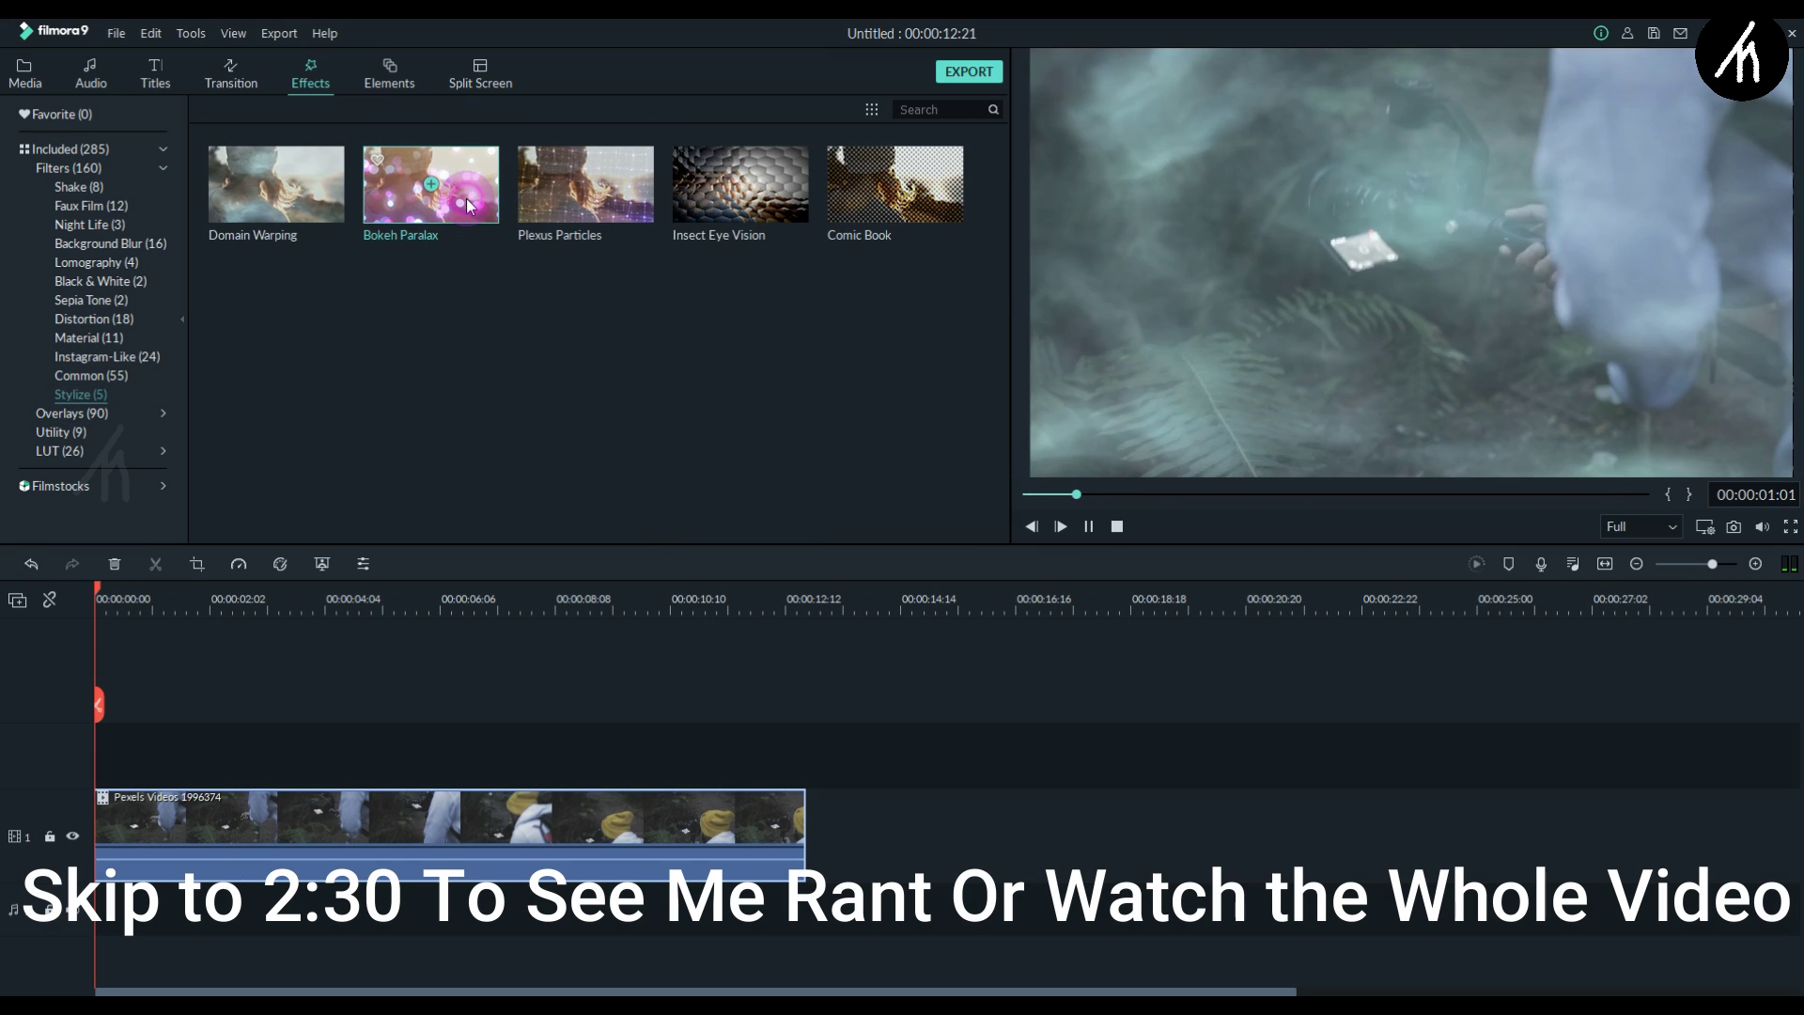
pyautogui.click(567, 208)
pyautogui.click(743, 193)
pyautogui.click(864, 207)
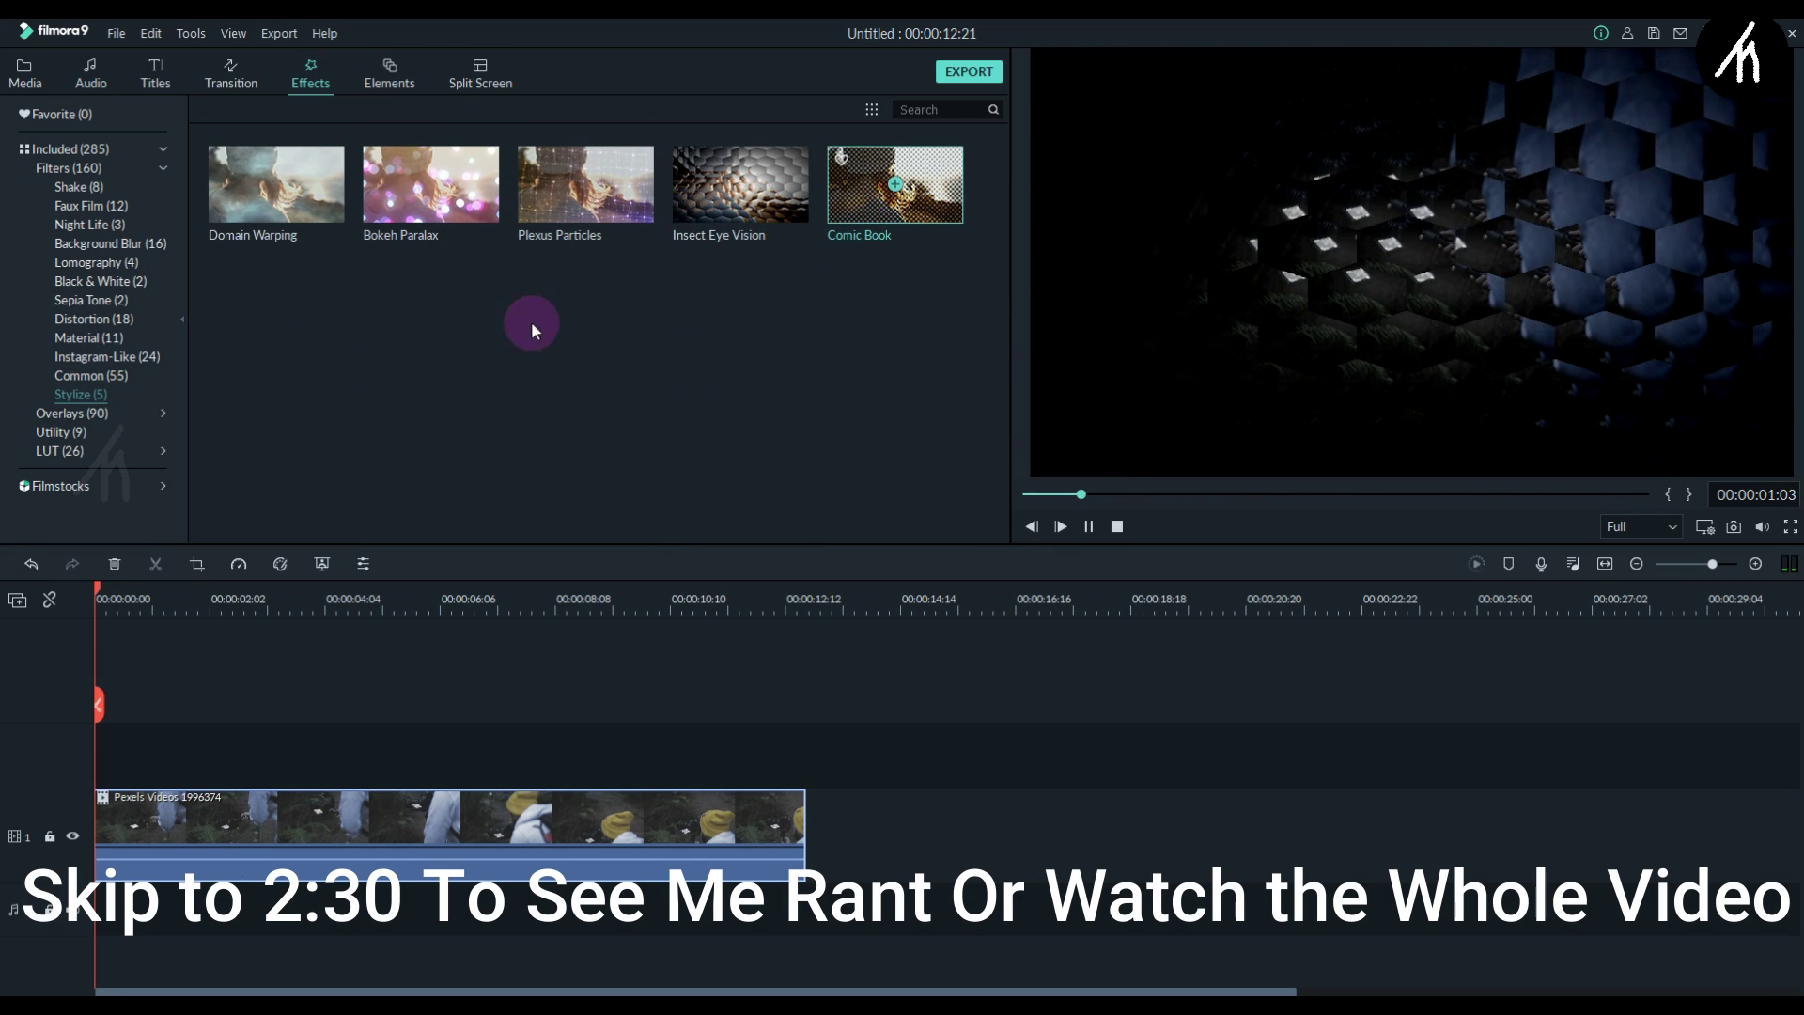
# - Preview the Common Smart Denoise filter, then show the Performance preferences with GPU acceleration settings
pyautogui.click(109, 376)
pyautogui.scroll(-5, 655, 340)
pyautogui.click(846, 465)
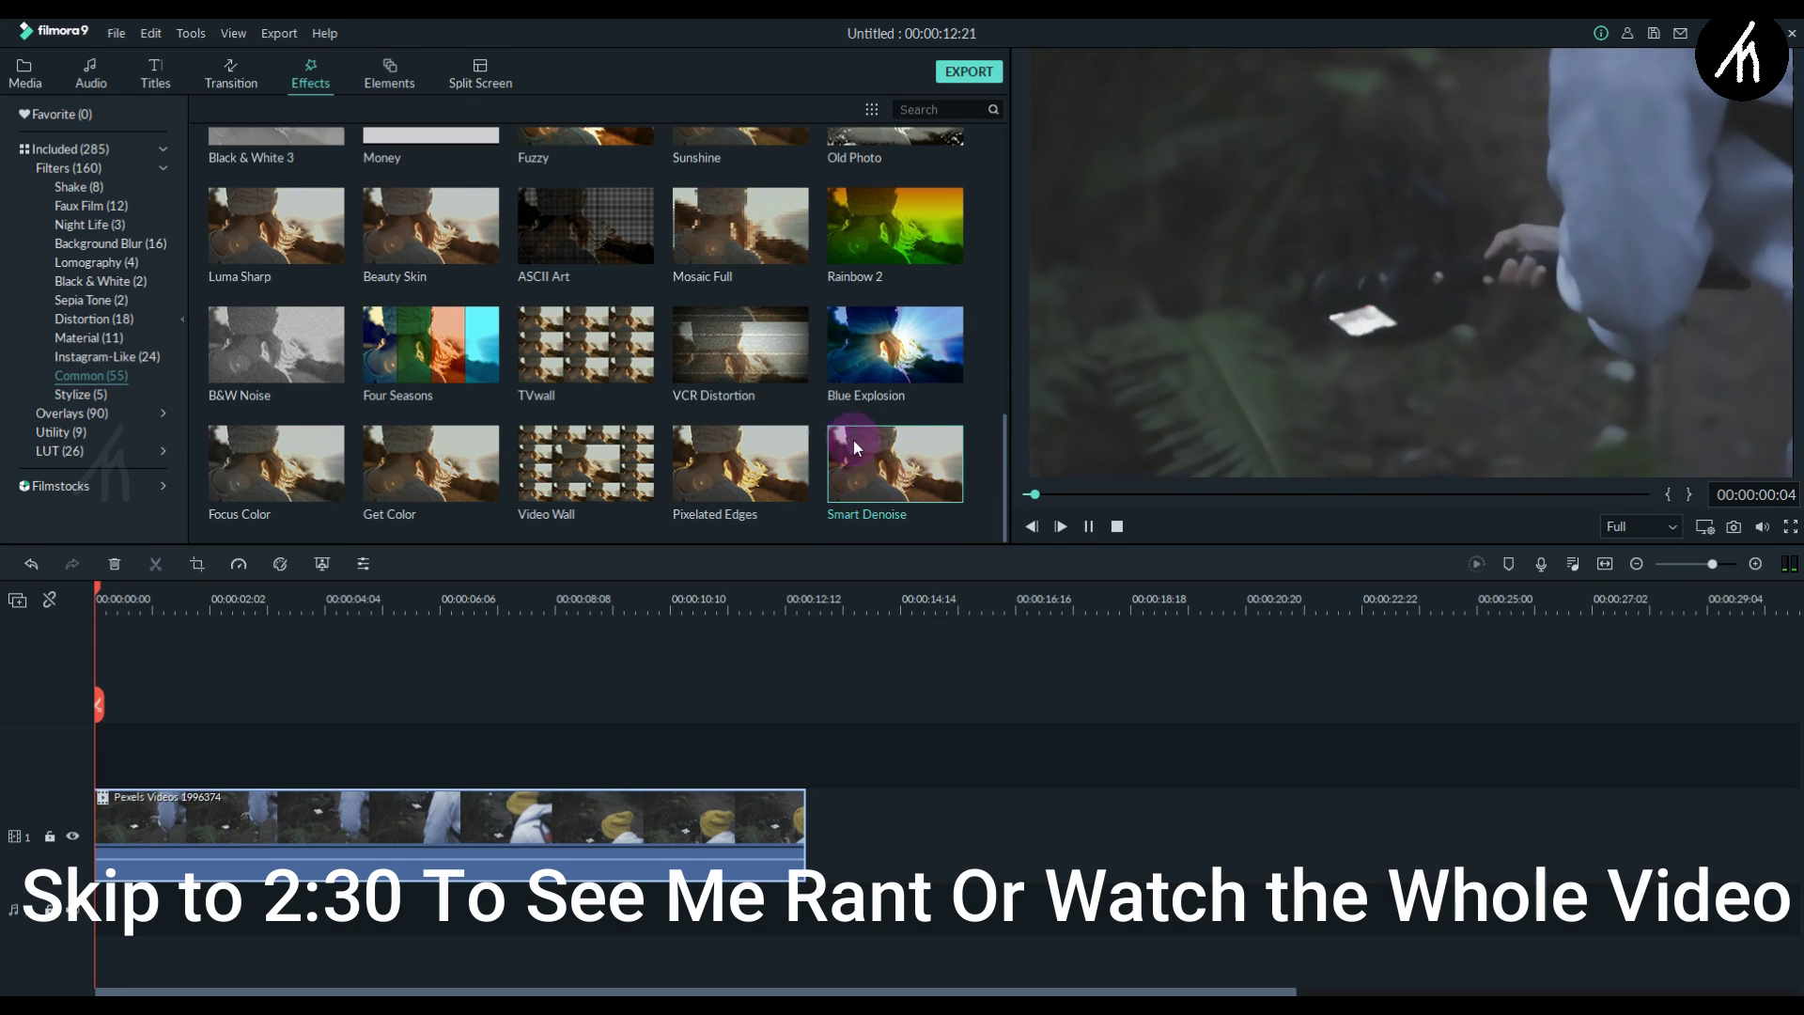
pyautogui.scroll(10, 809, 353)
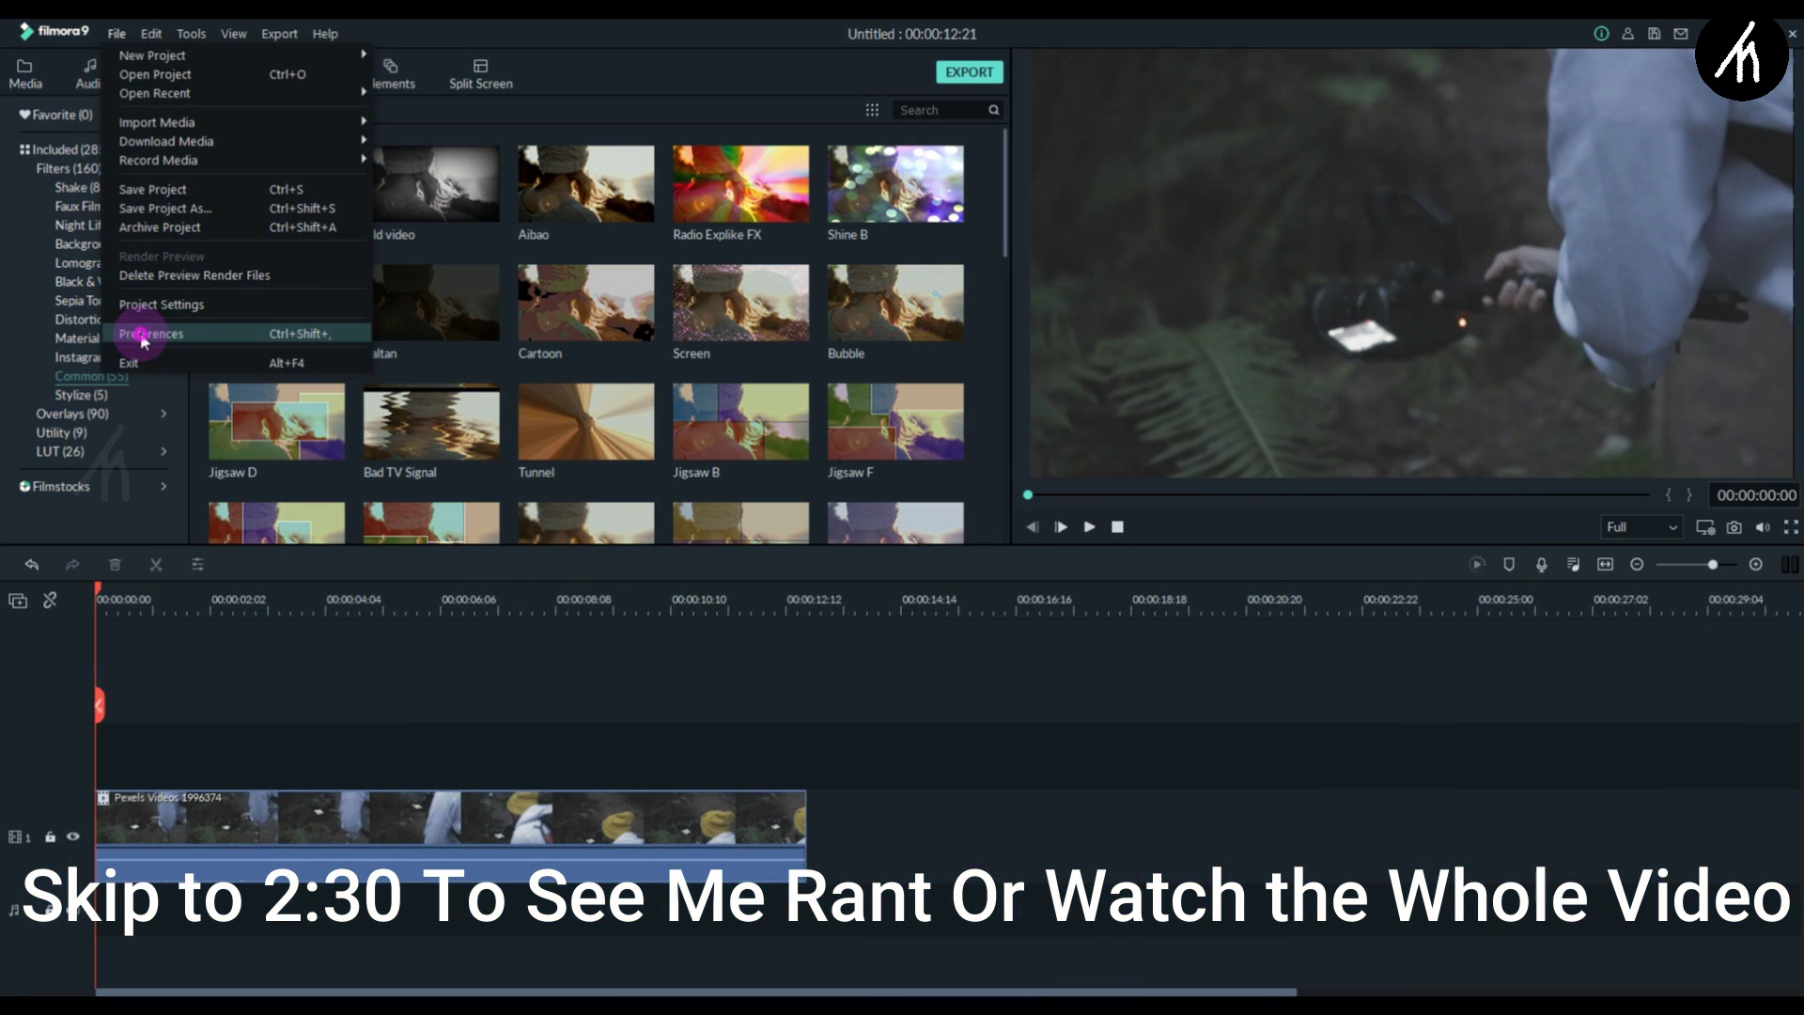
pyautogui.click(143, 336)
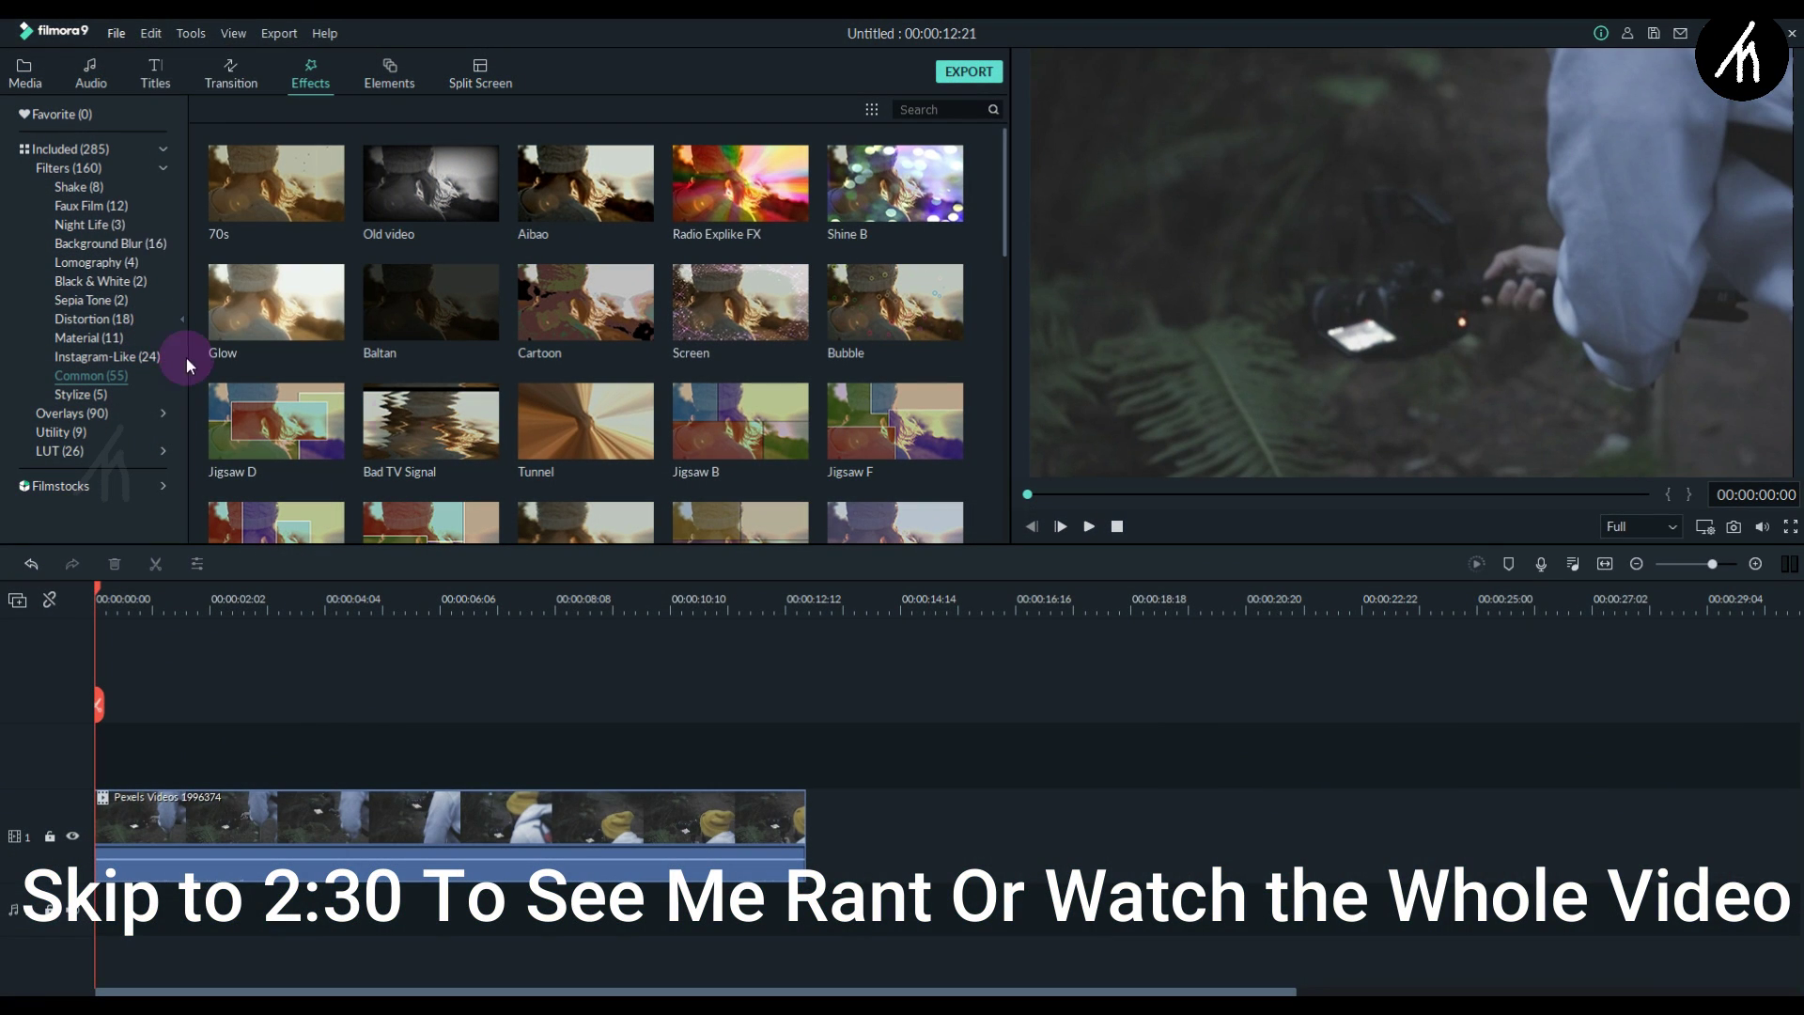
pyautogui.click(903, 177)
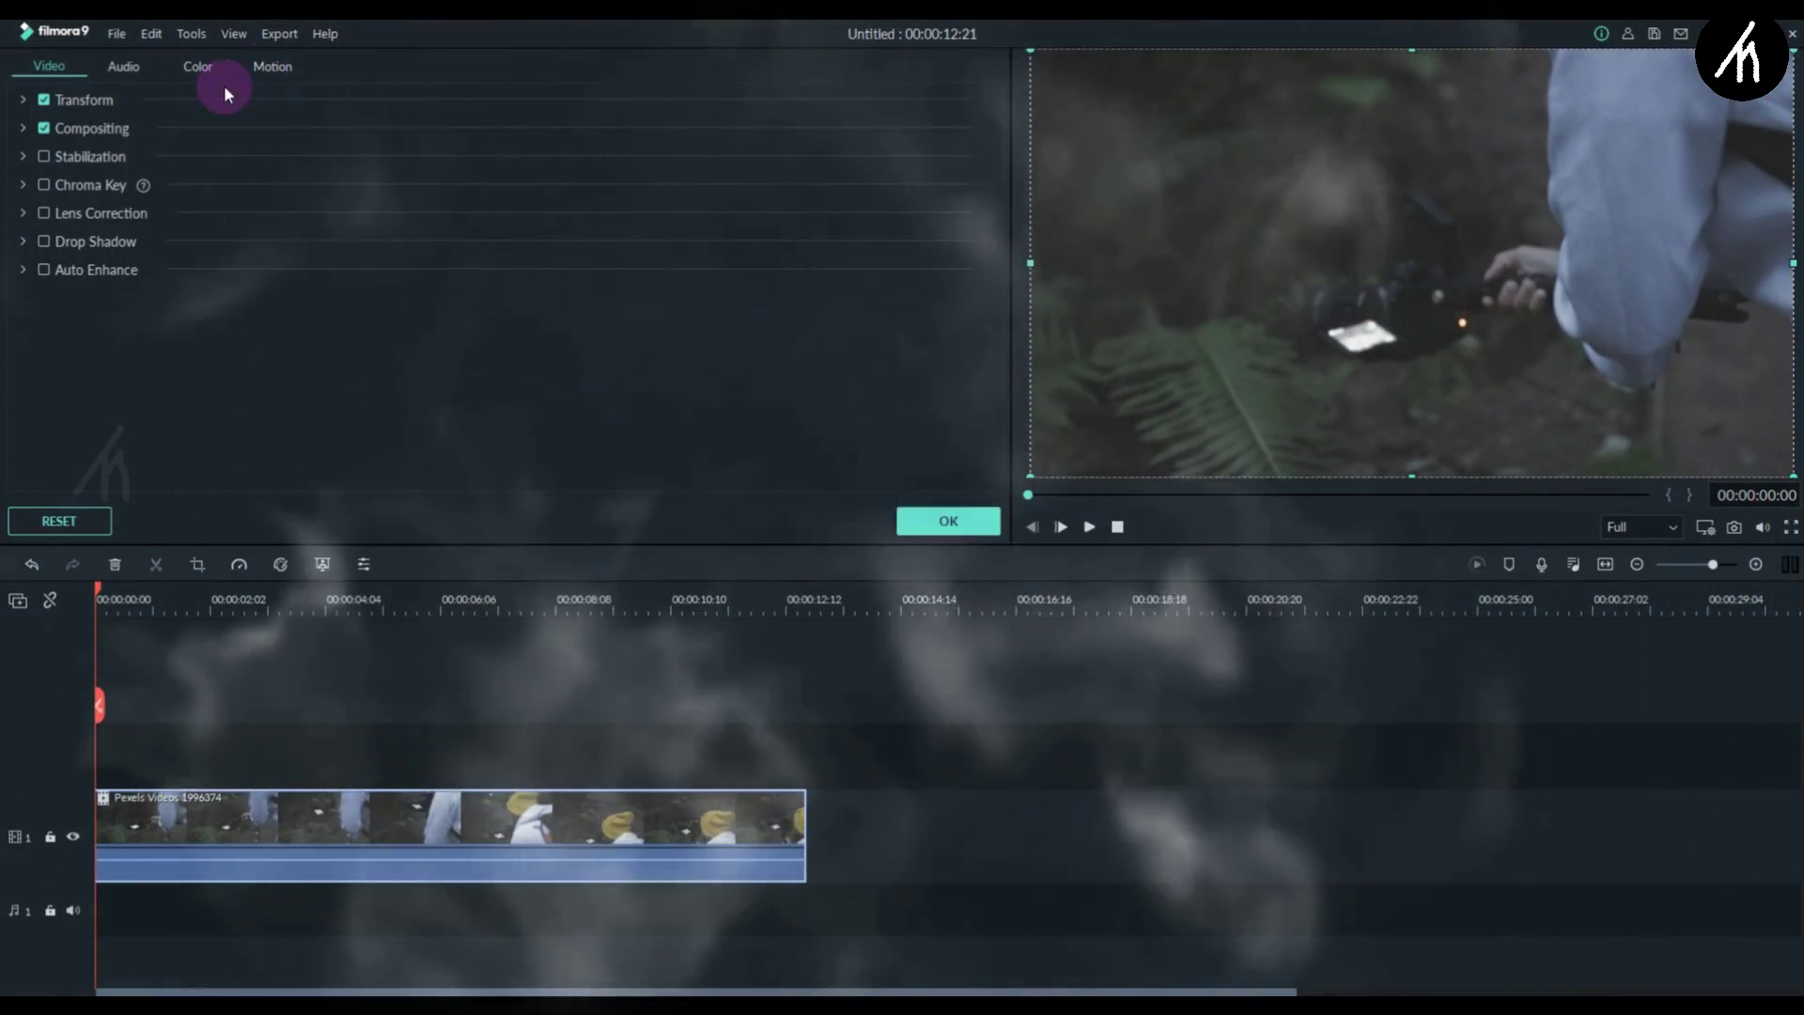
# - Expand the Chroma Key settings and step through the getting-started missions tutorial
pyautogui.click(144, 185)
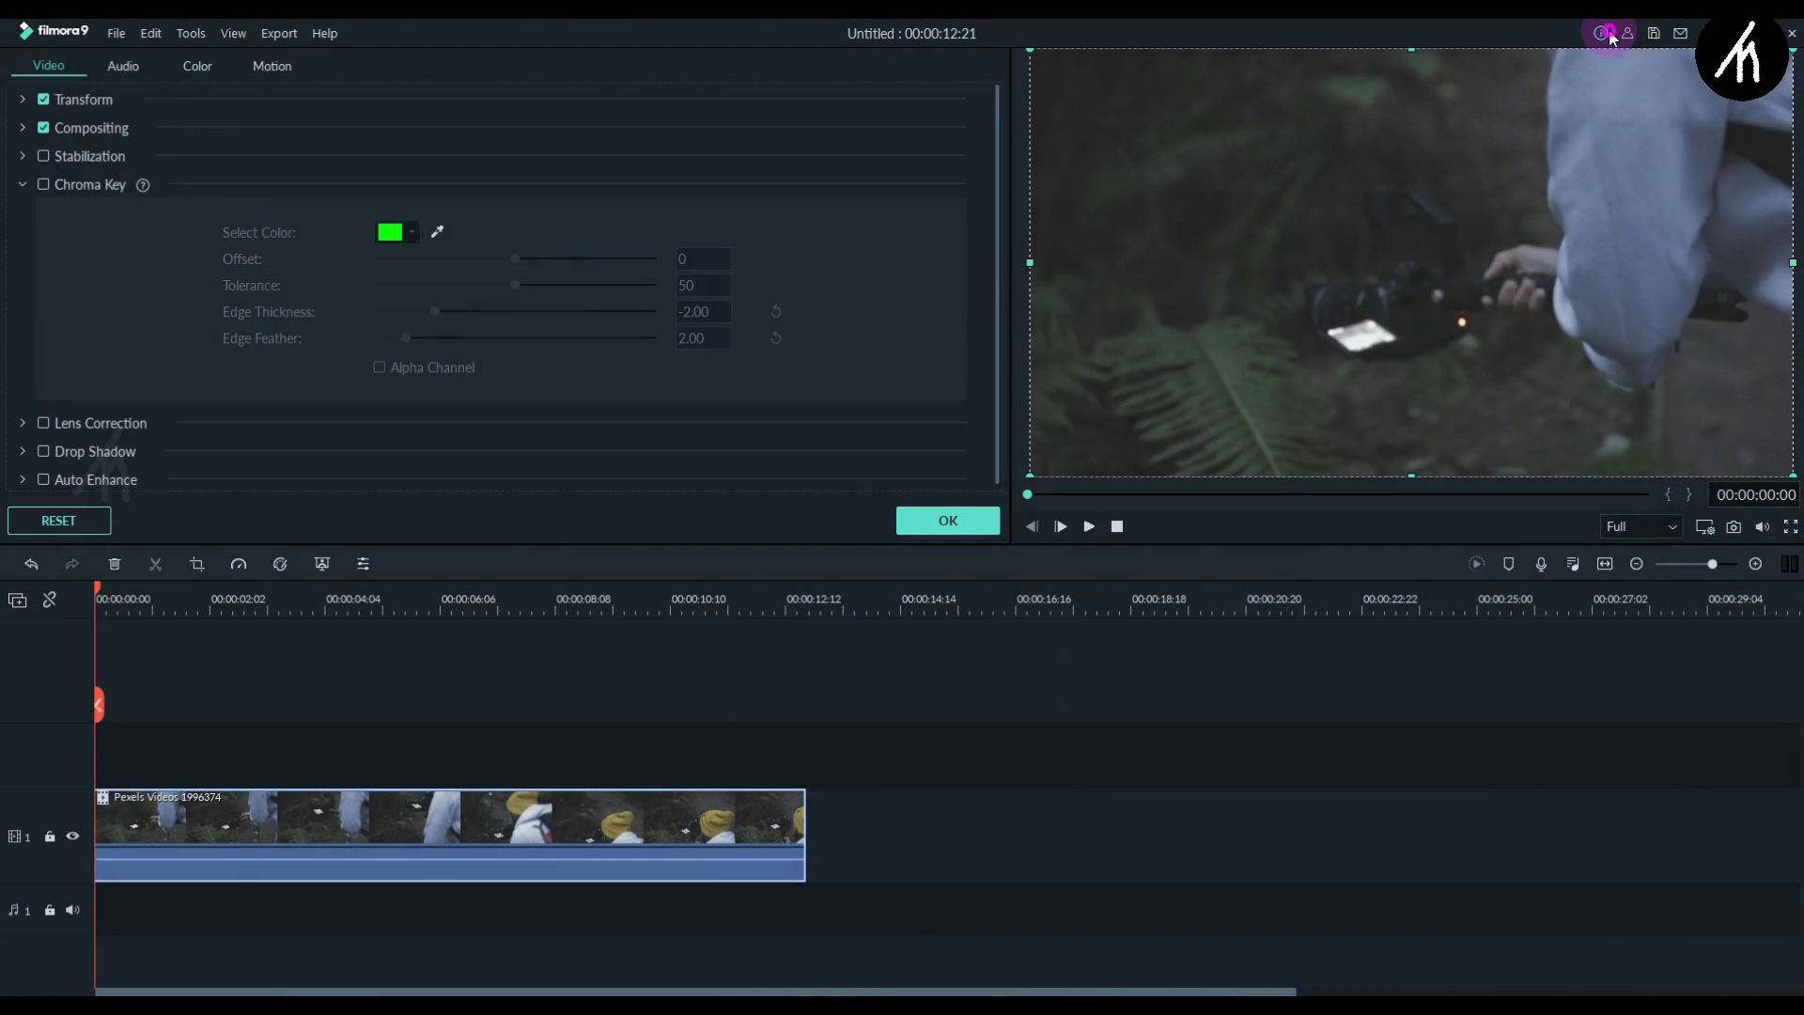
pyautogui.click(1608, 35)
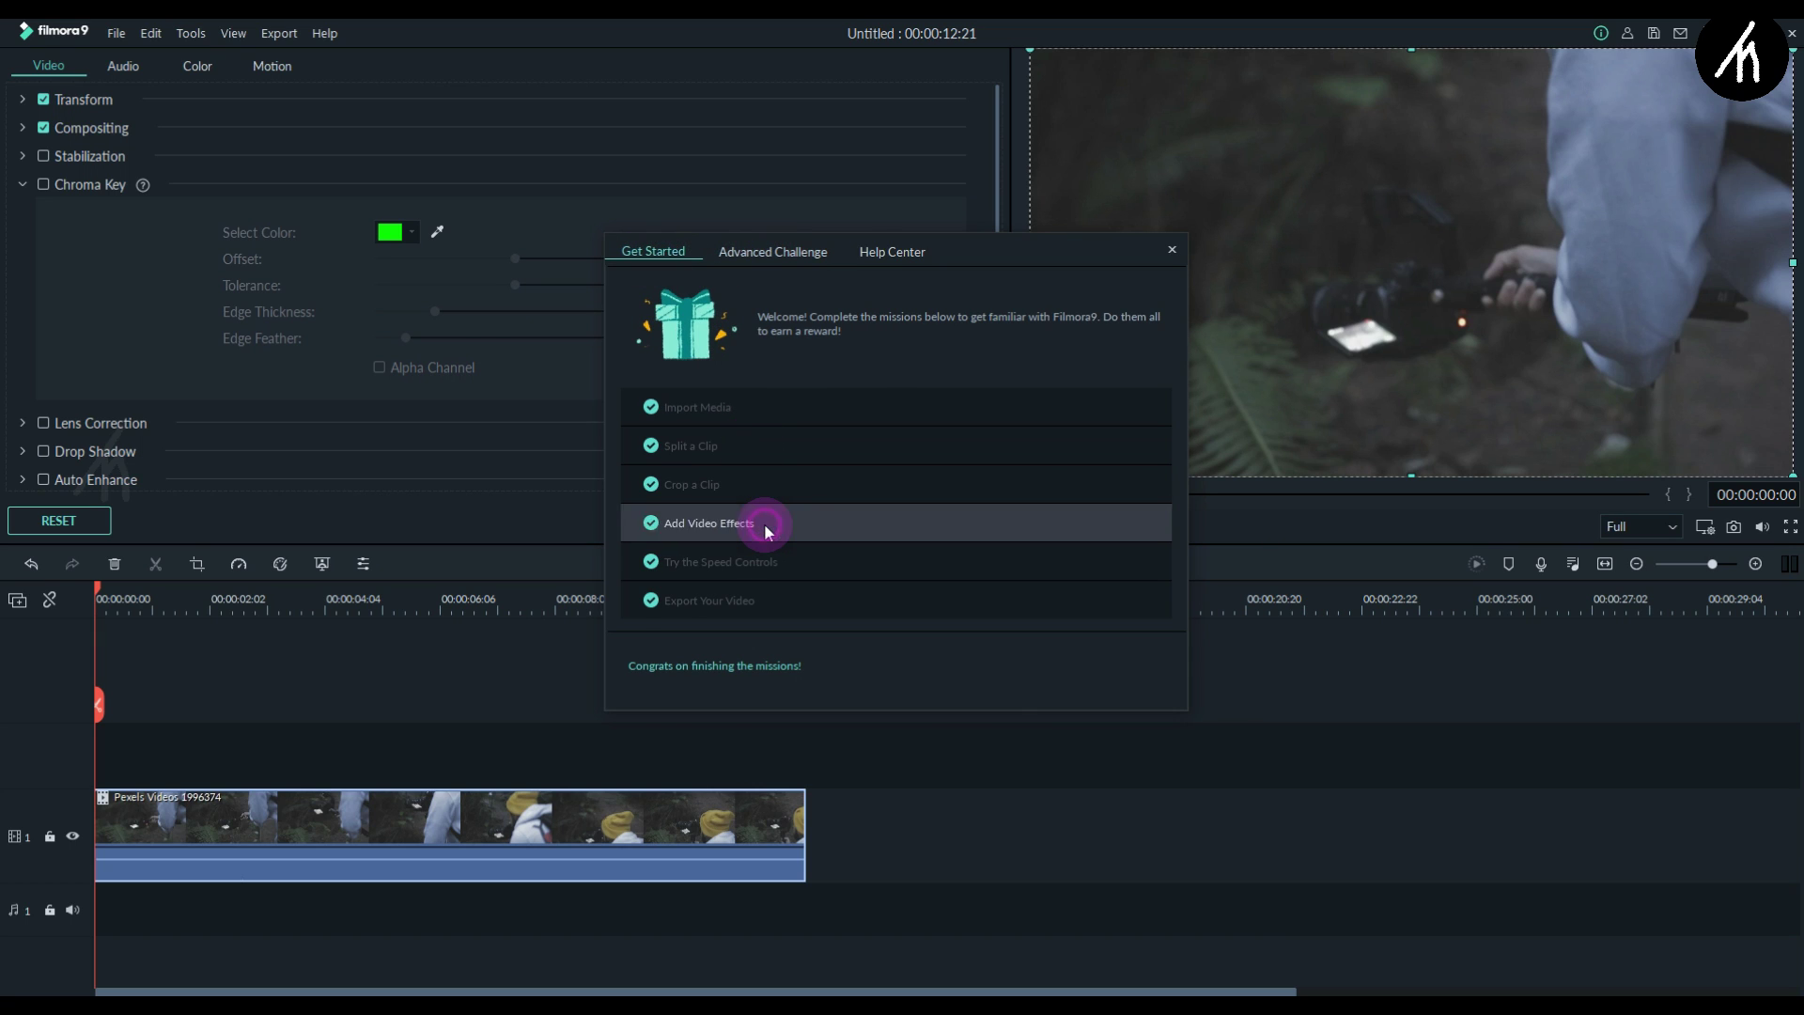
pyautogui.click(764, 523)
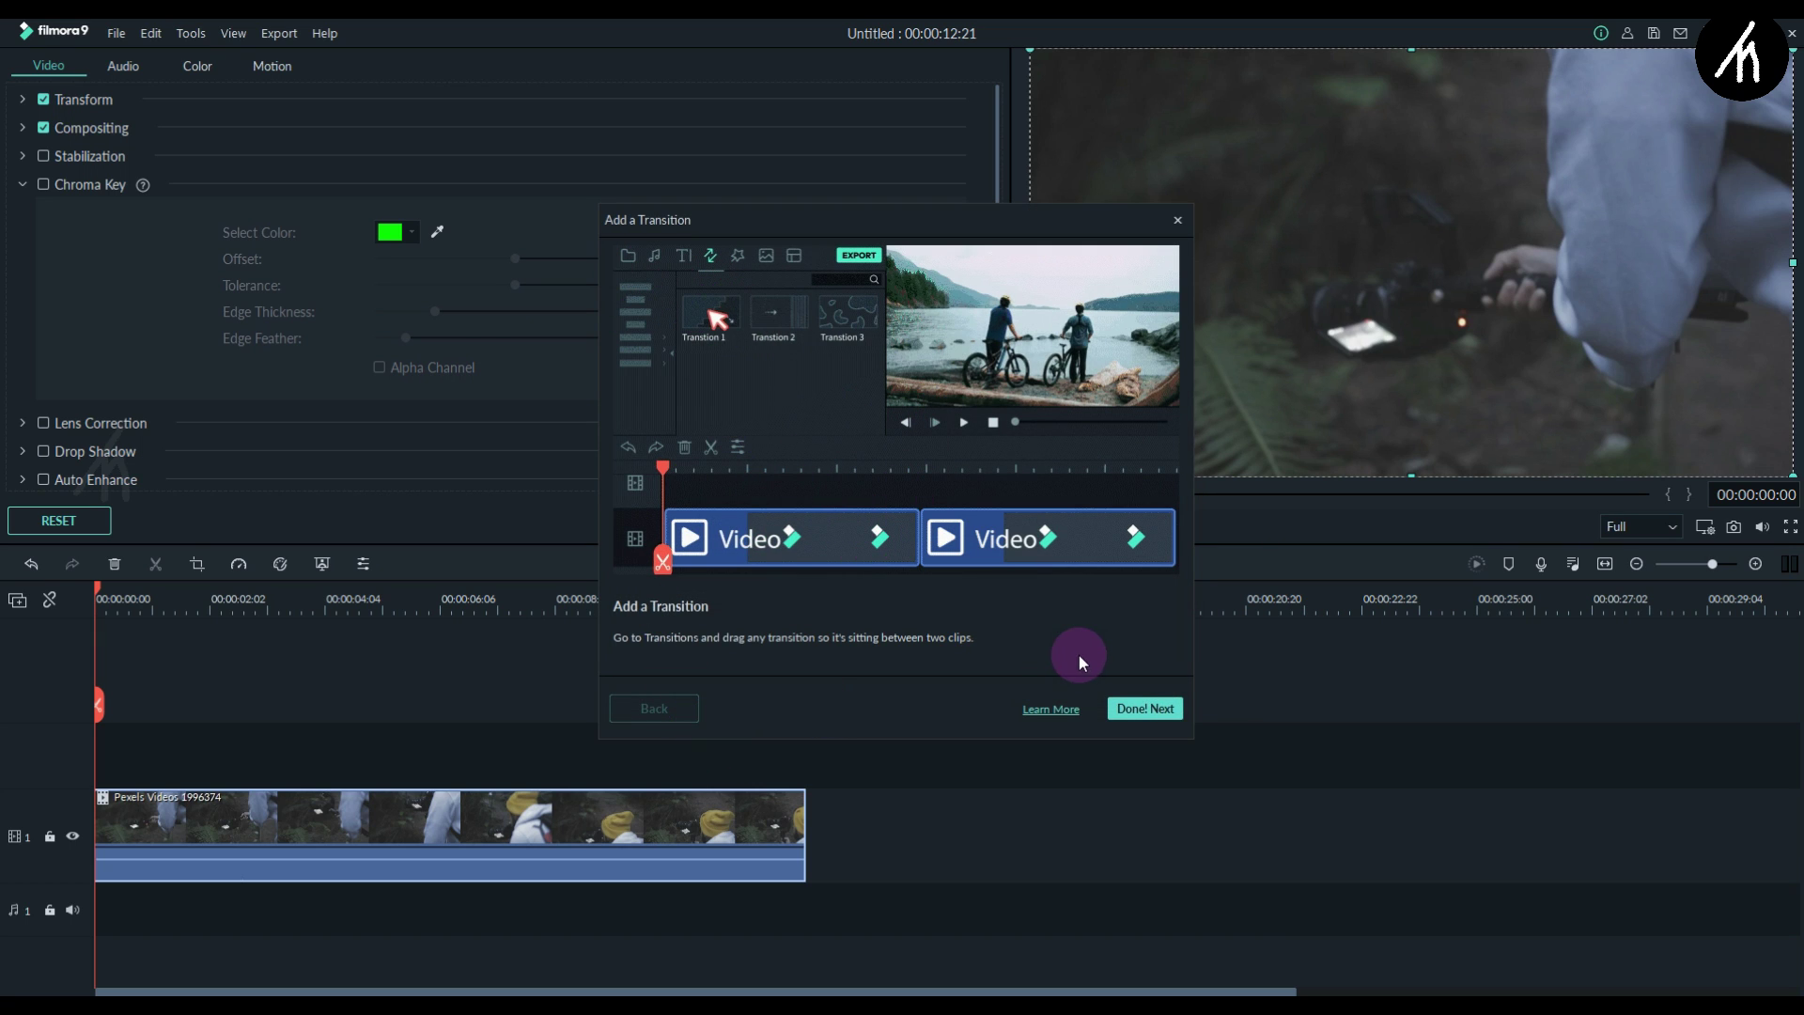
pyautogui.click(1138, 707)
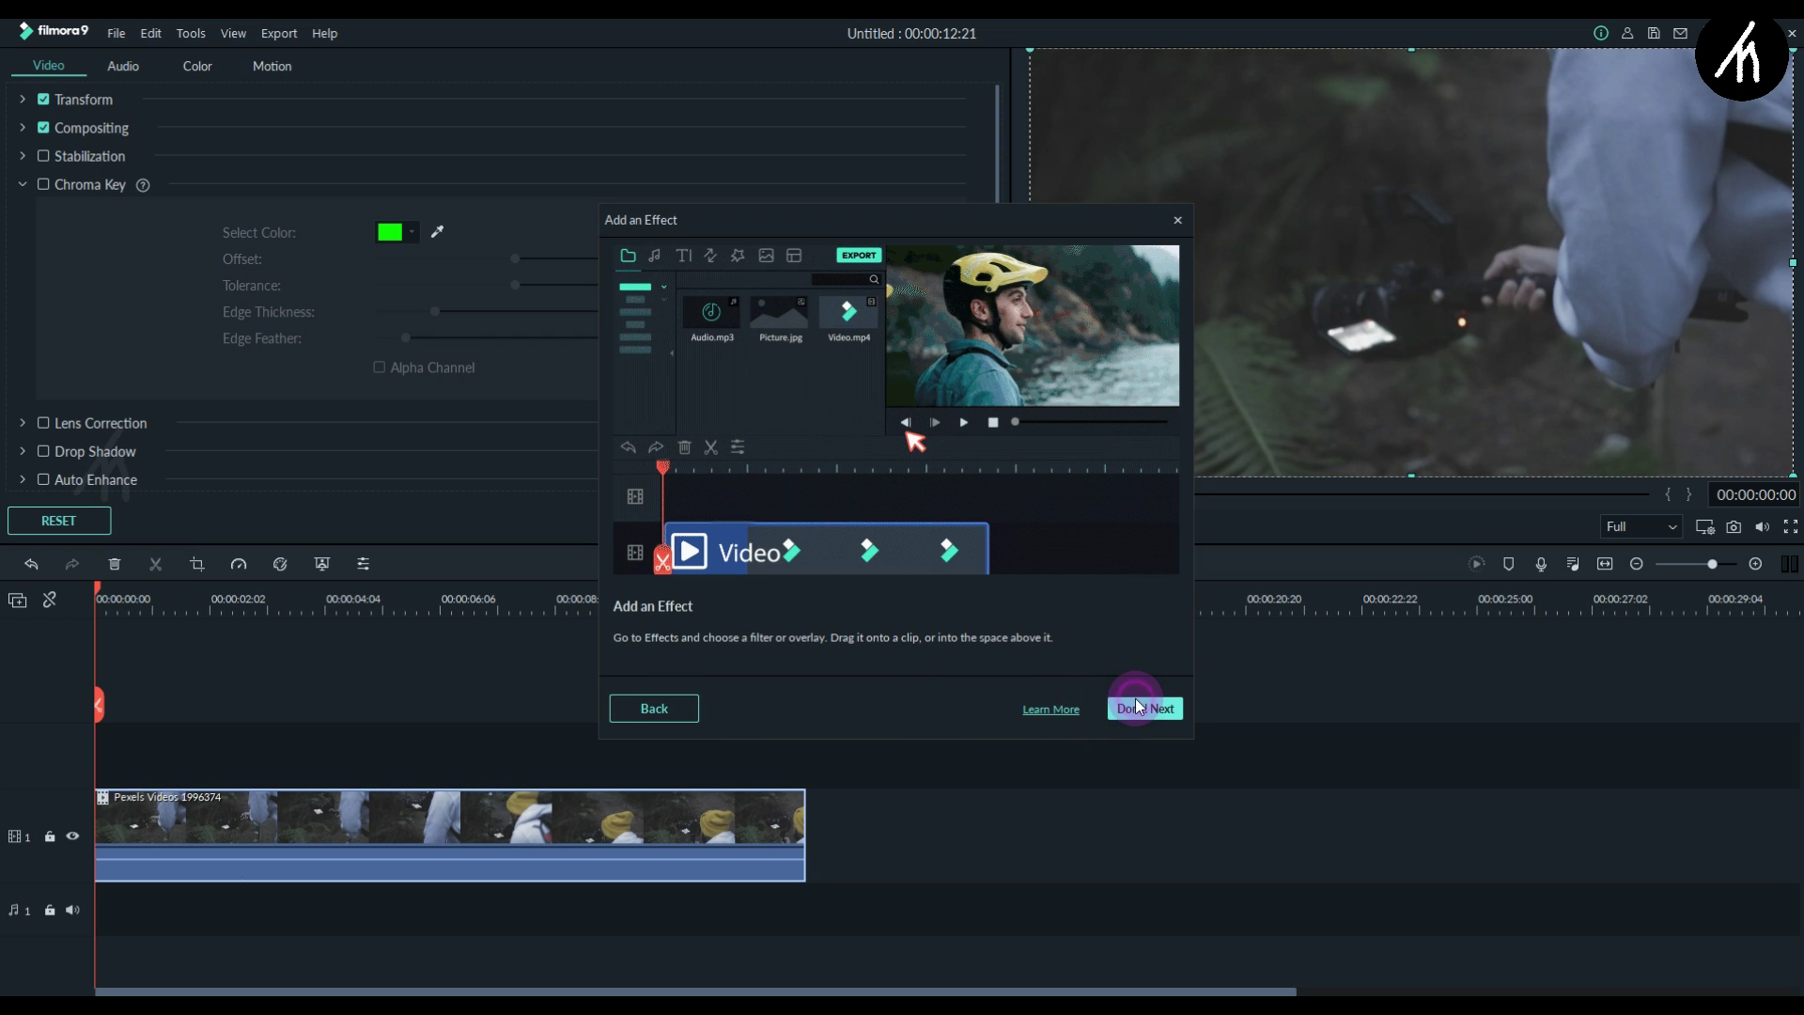
pyautogui.click(1140, 710)
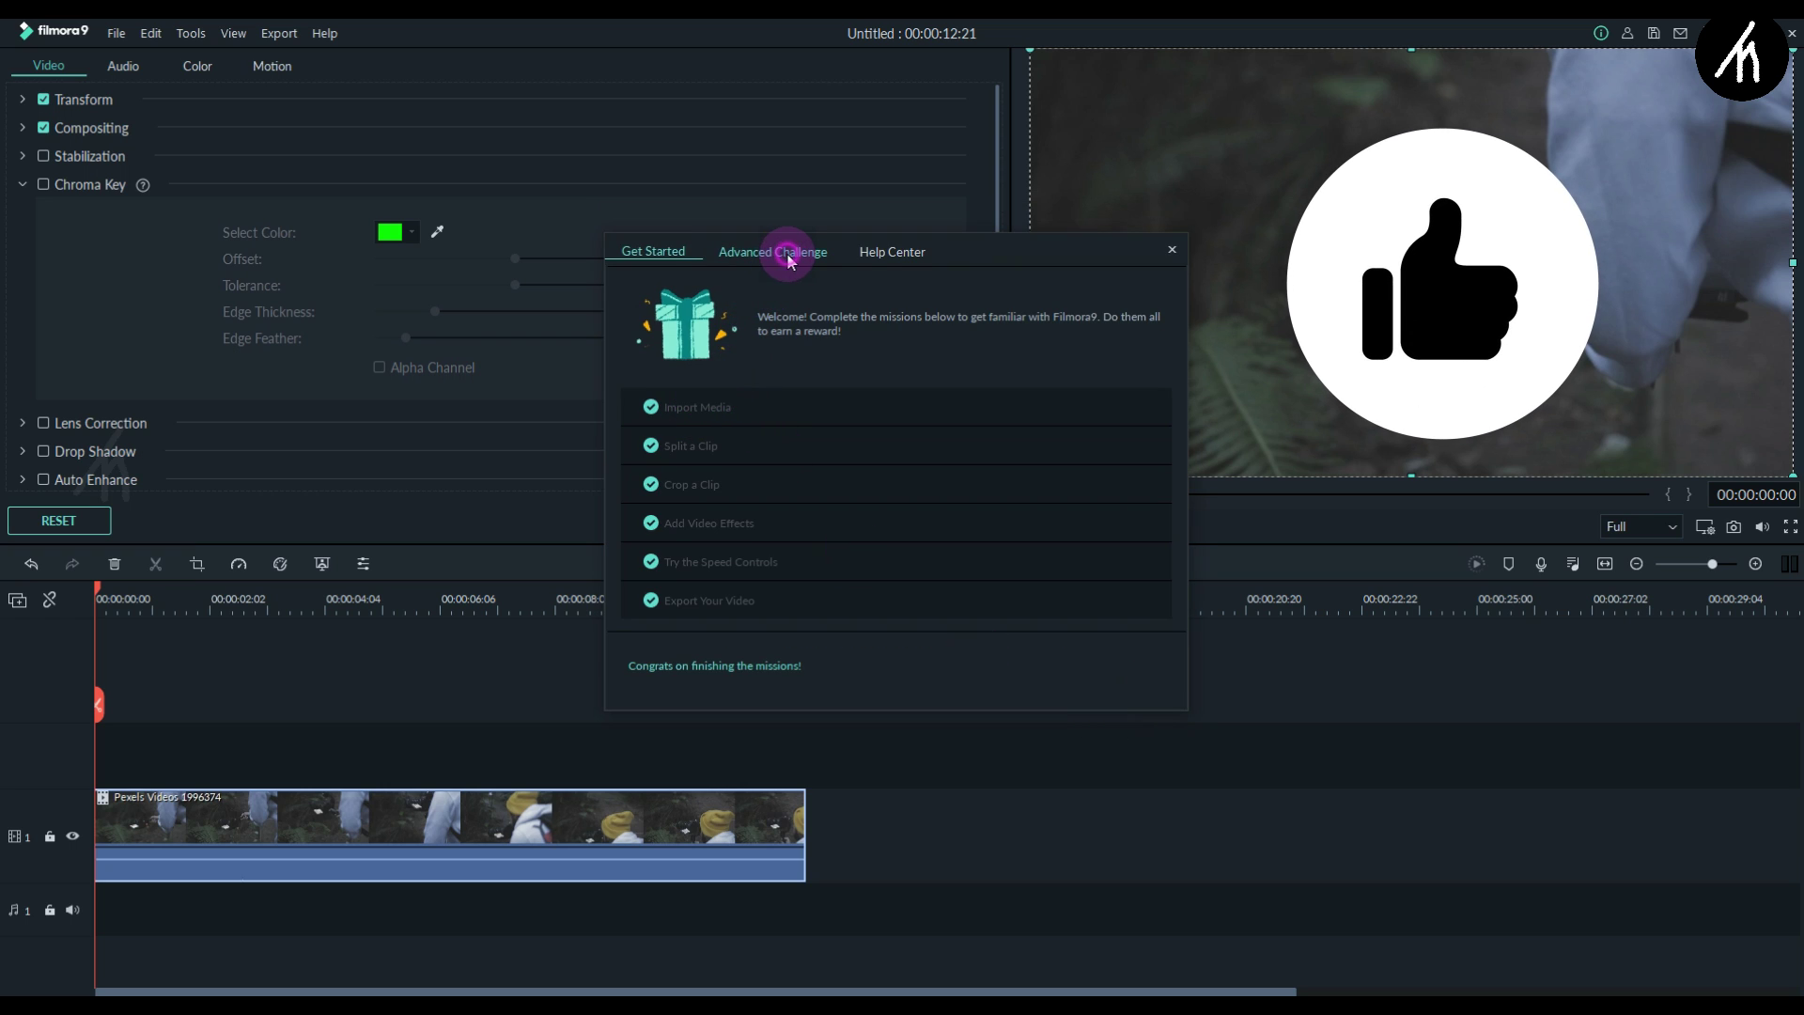
# - View and close the green screen challenge tutorial, then confirm and close the clip settings
pyautogui.click(700, 410)
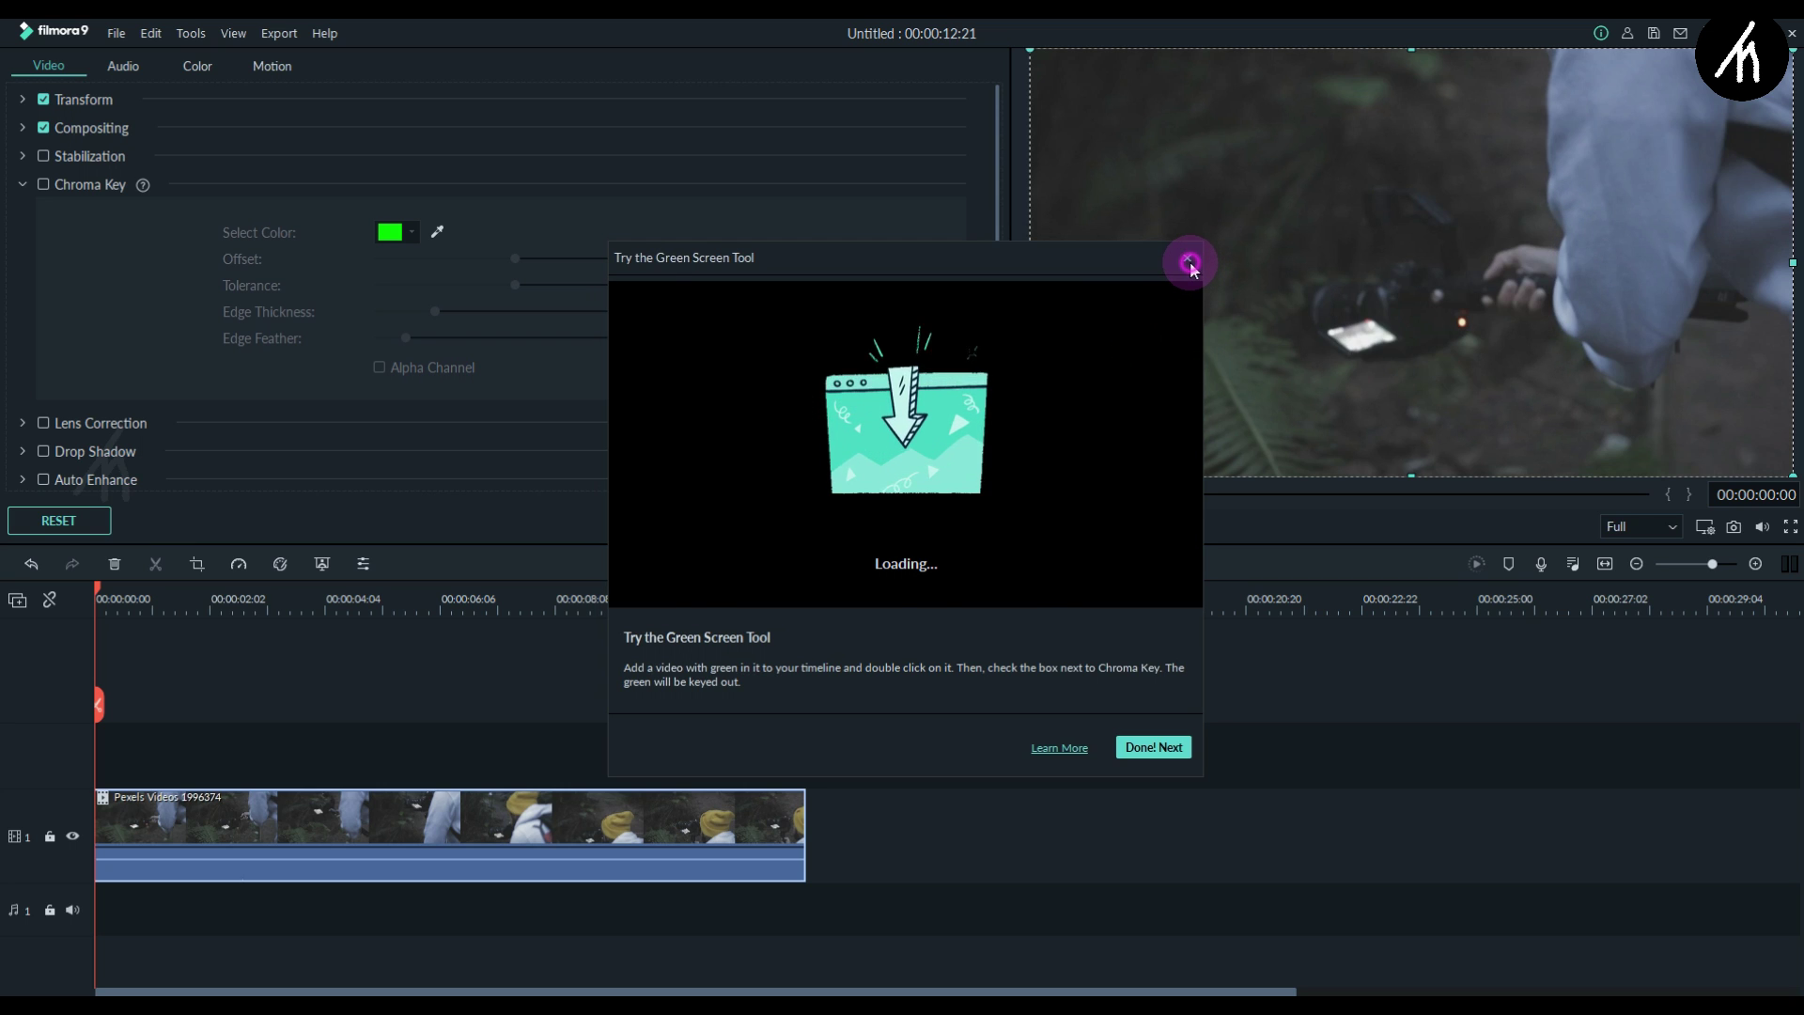
pyautogui.click(1188, 259)
pyautogui.click(977, 530)
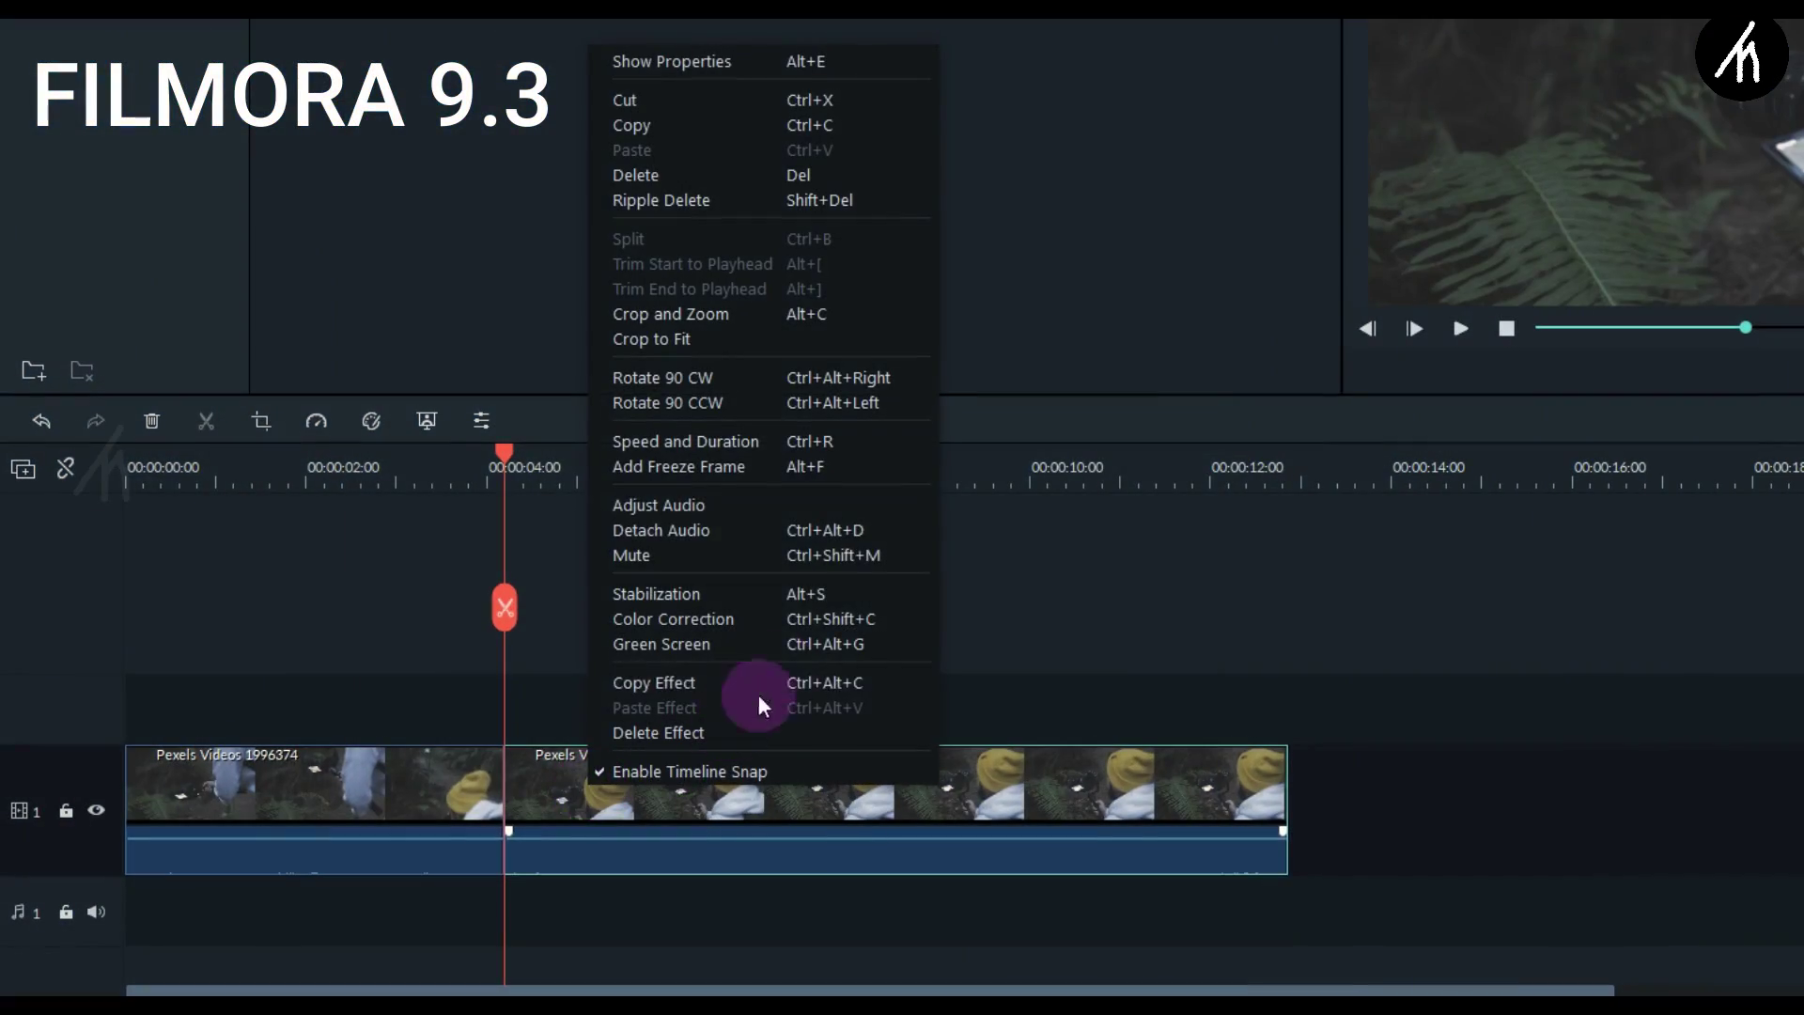
# - Set the second clip to Fast 2.00x speed and split it at the 6-second mark
pyautogui.click(776, 444)
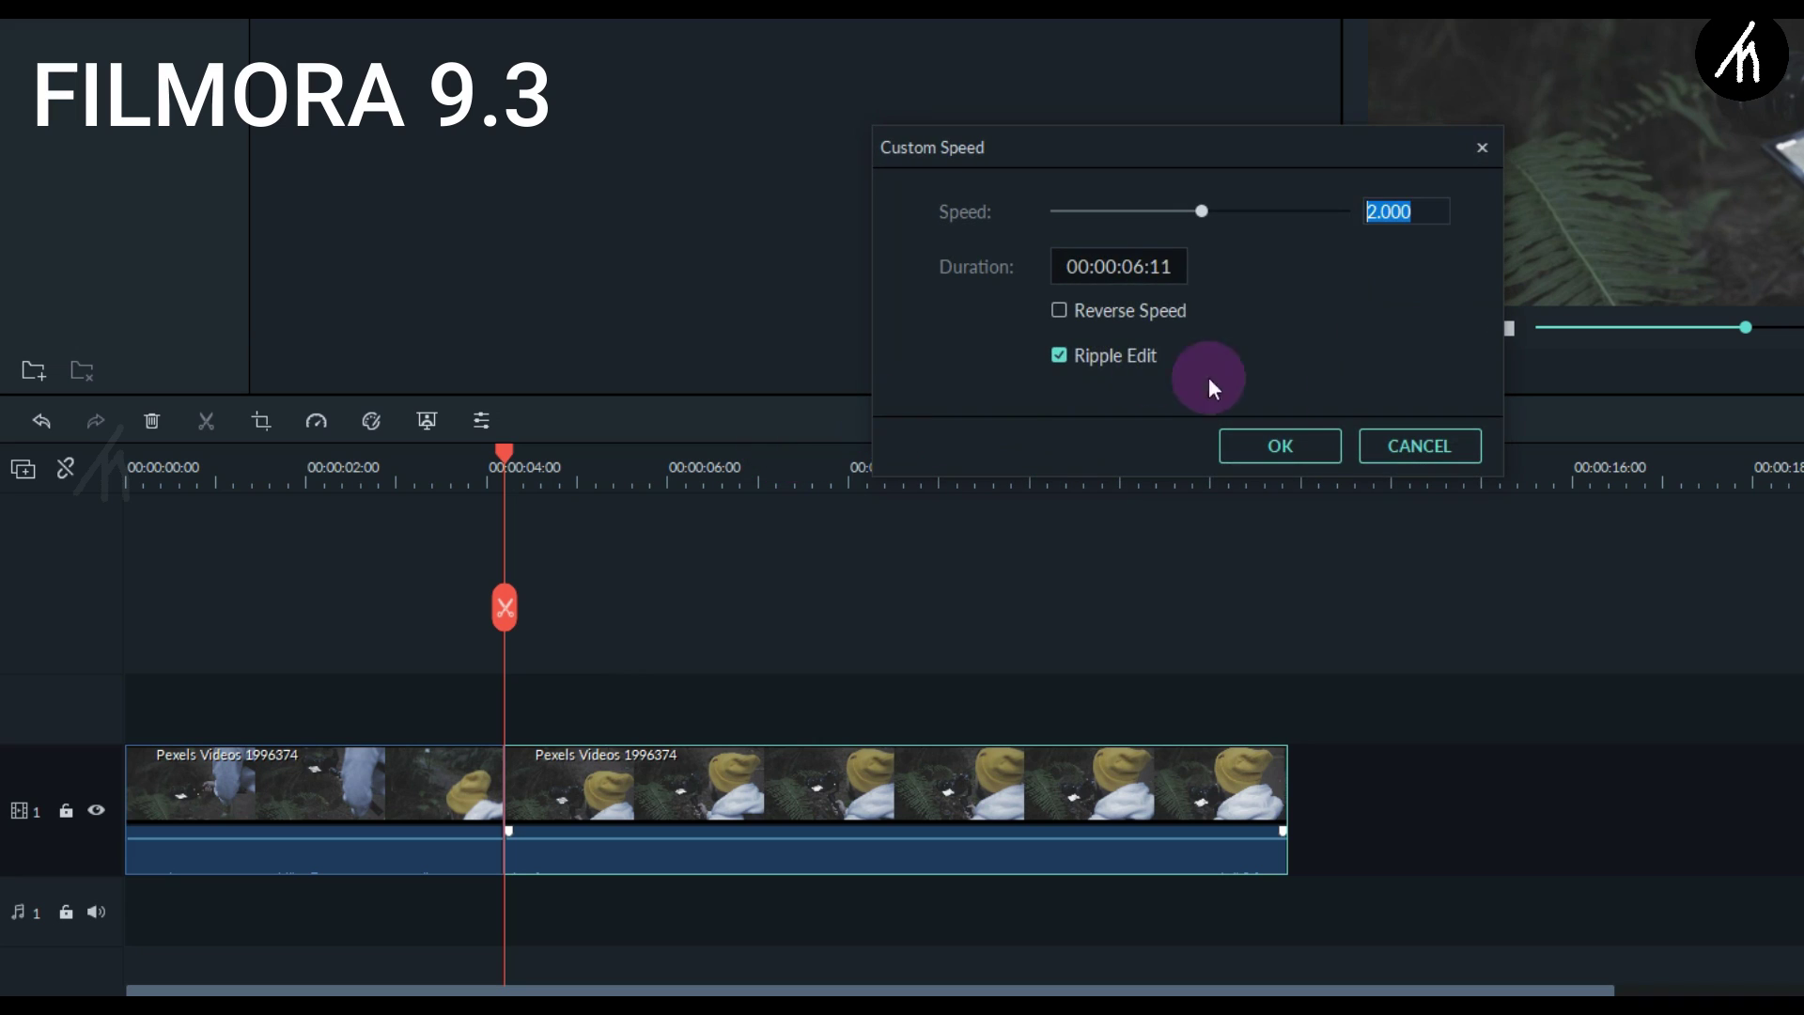
pyautogui.click(1272, 443)
pyautogui.click(717, 467)
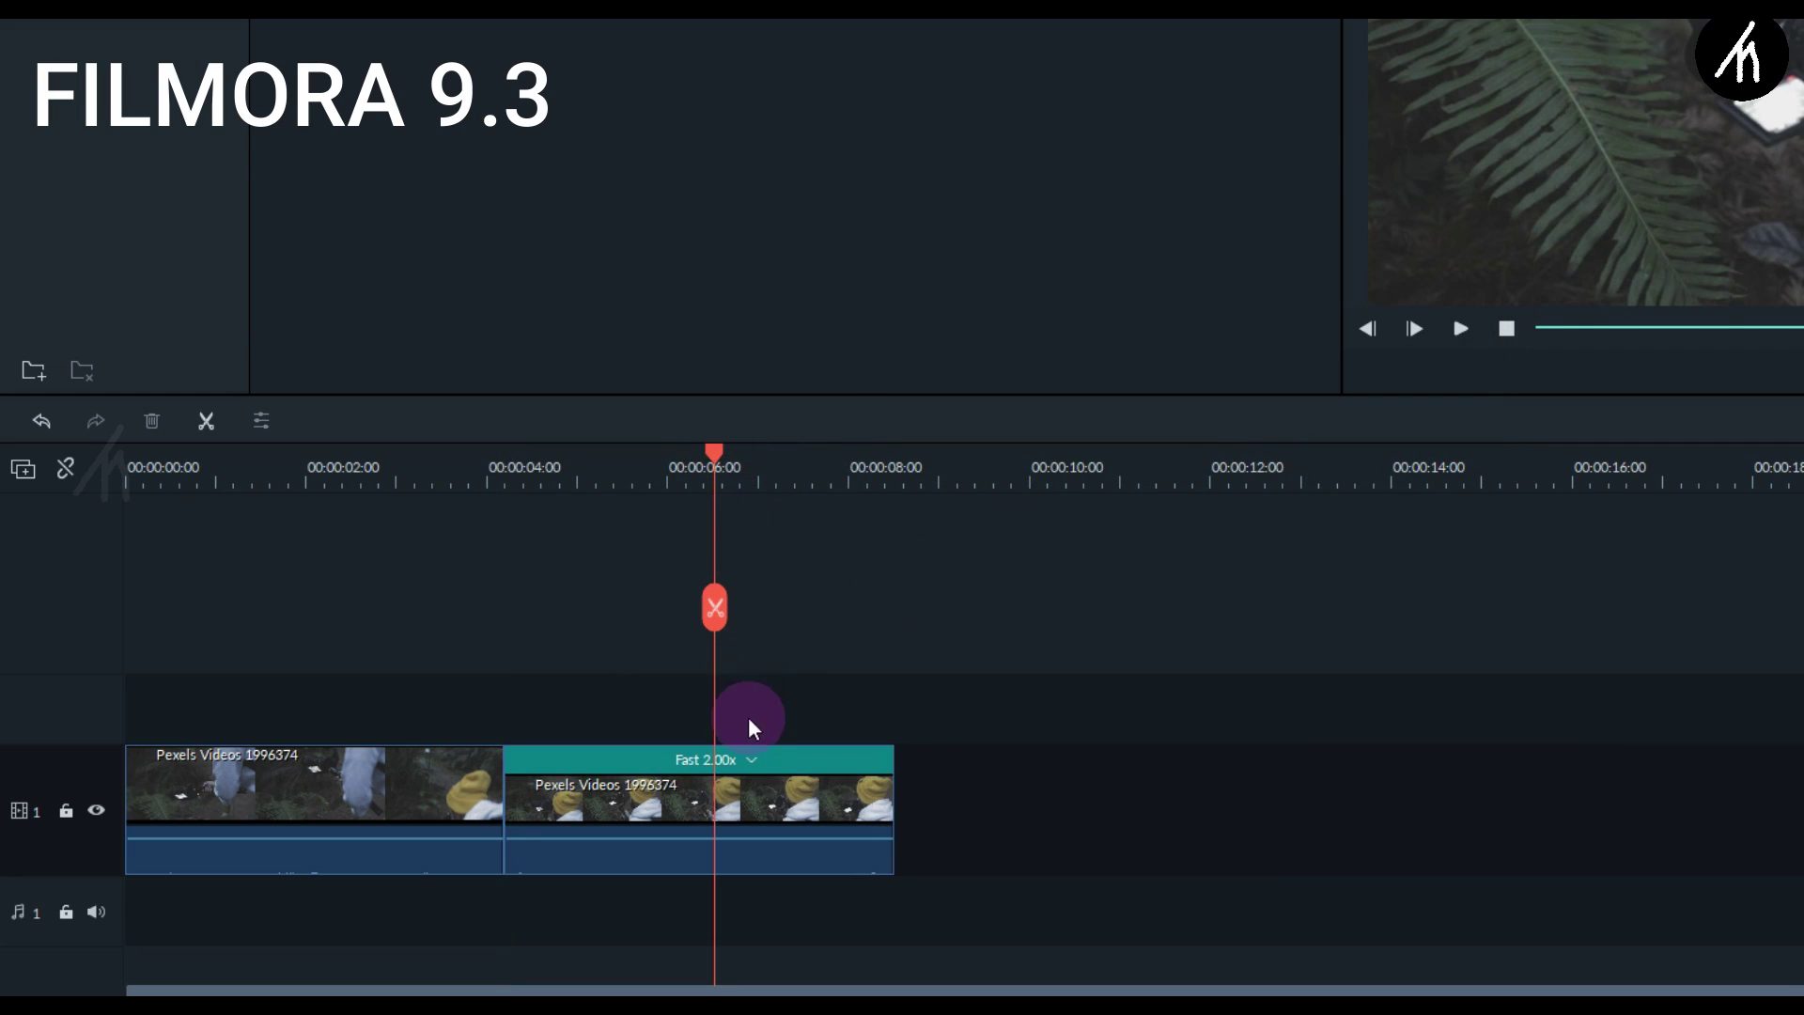
pyautogui.click(742, 787)
pyautogui.click(716, 608)
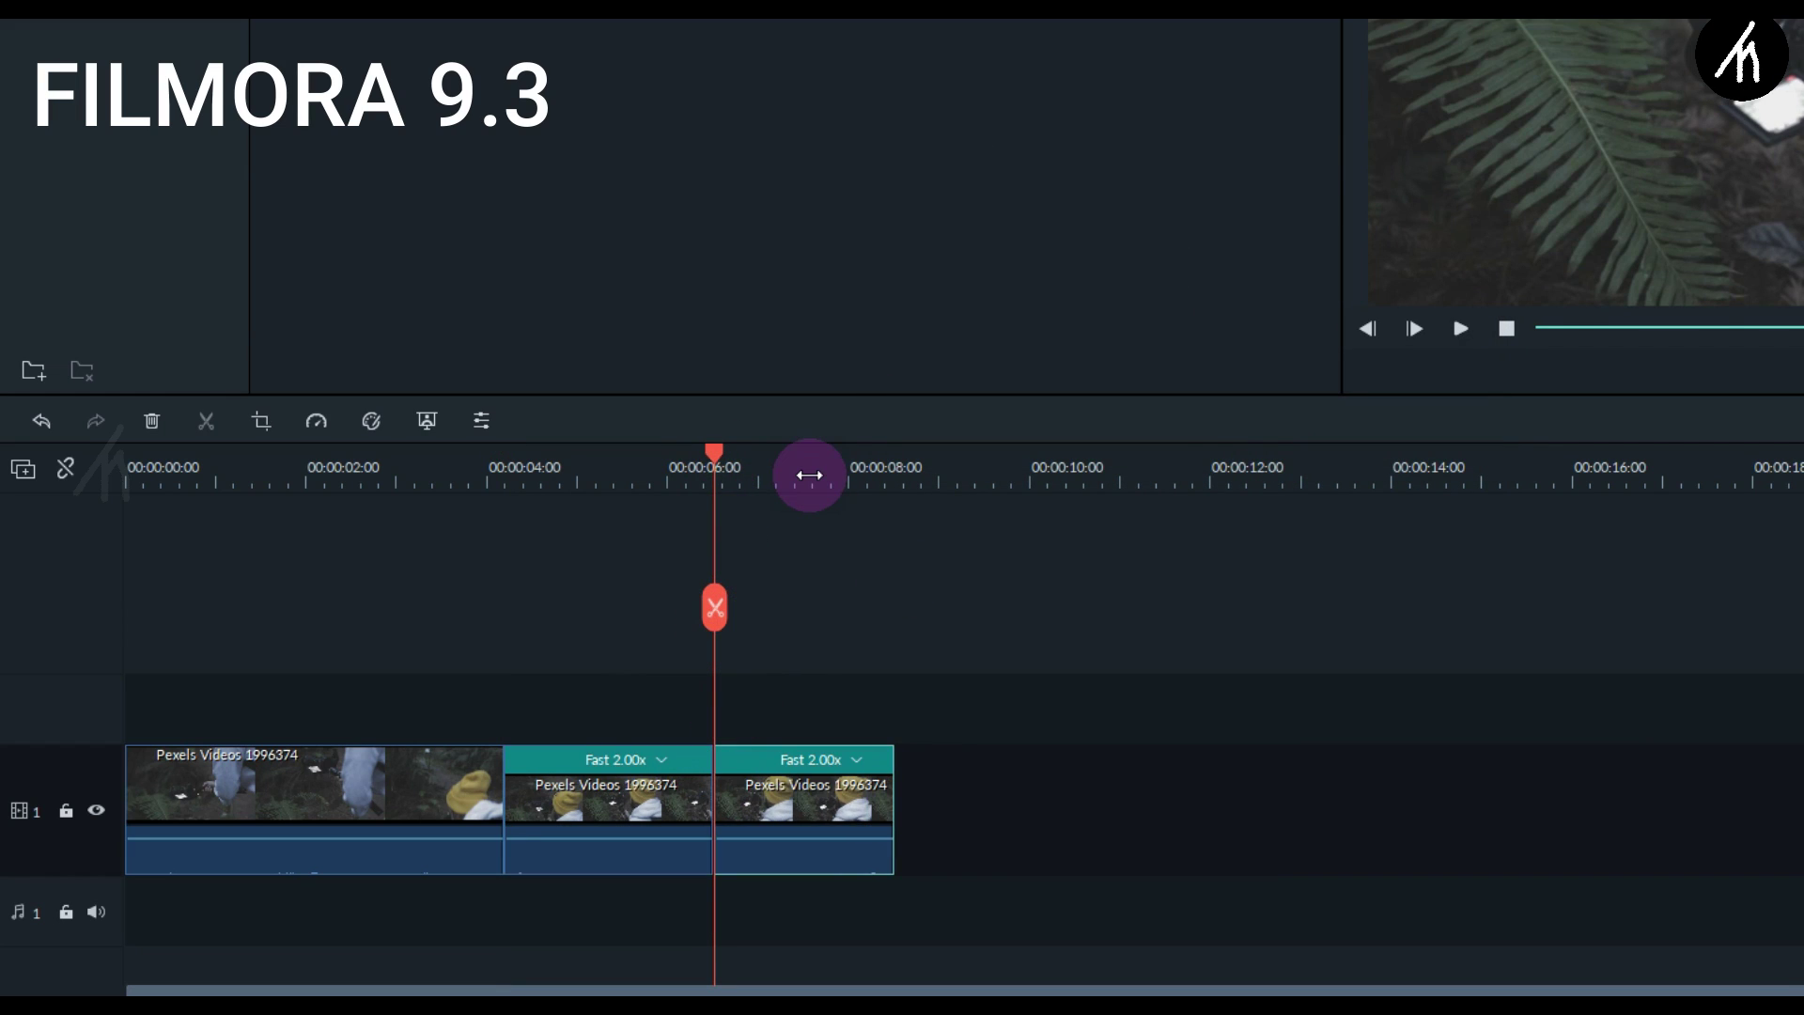
# - Drag the fast clip's end to test speeds 1.35x, 5.46x and 1.40x, finishing shorter at 1.63x
pyautogui.moveTo(837, 476); pyautogui.dragTo(940, 476)
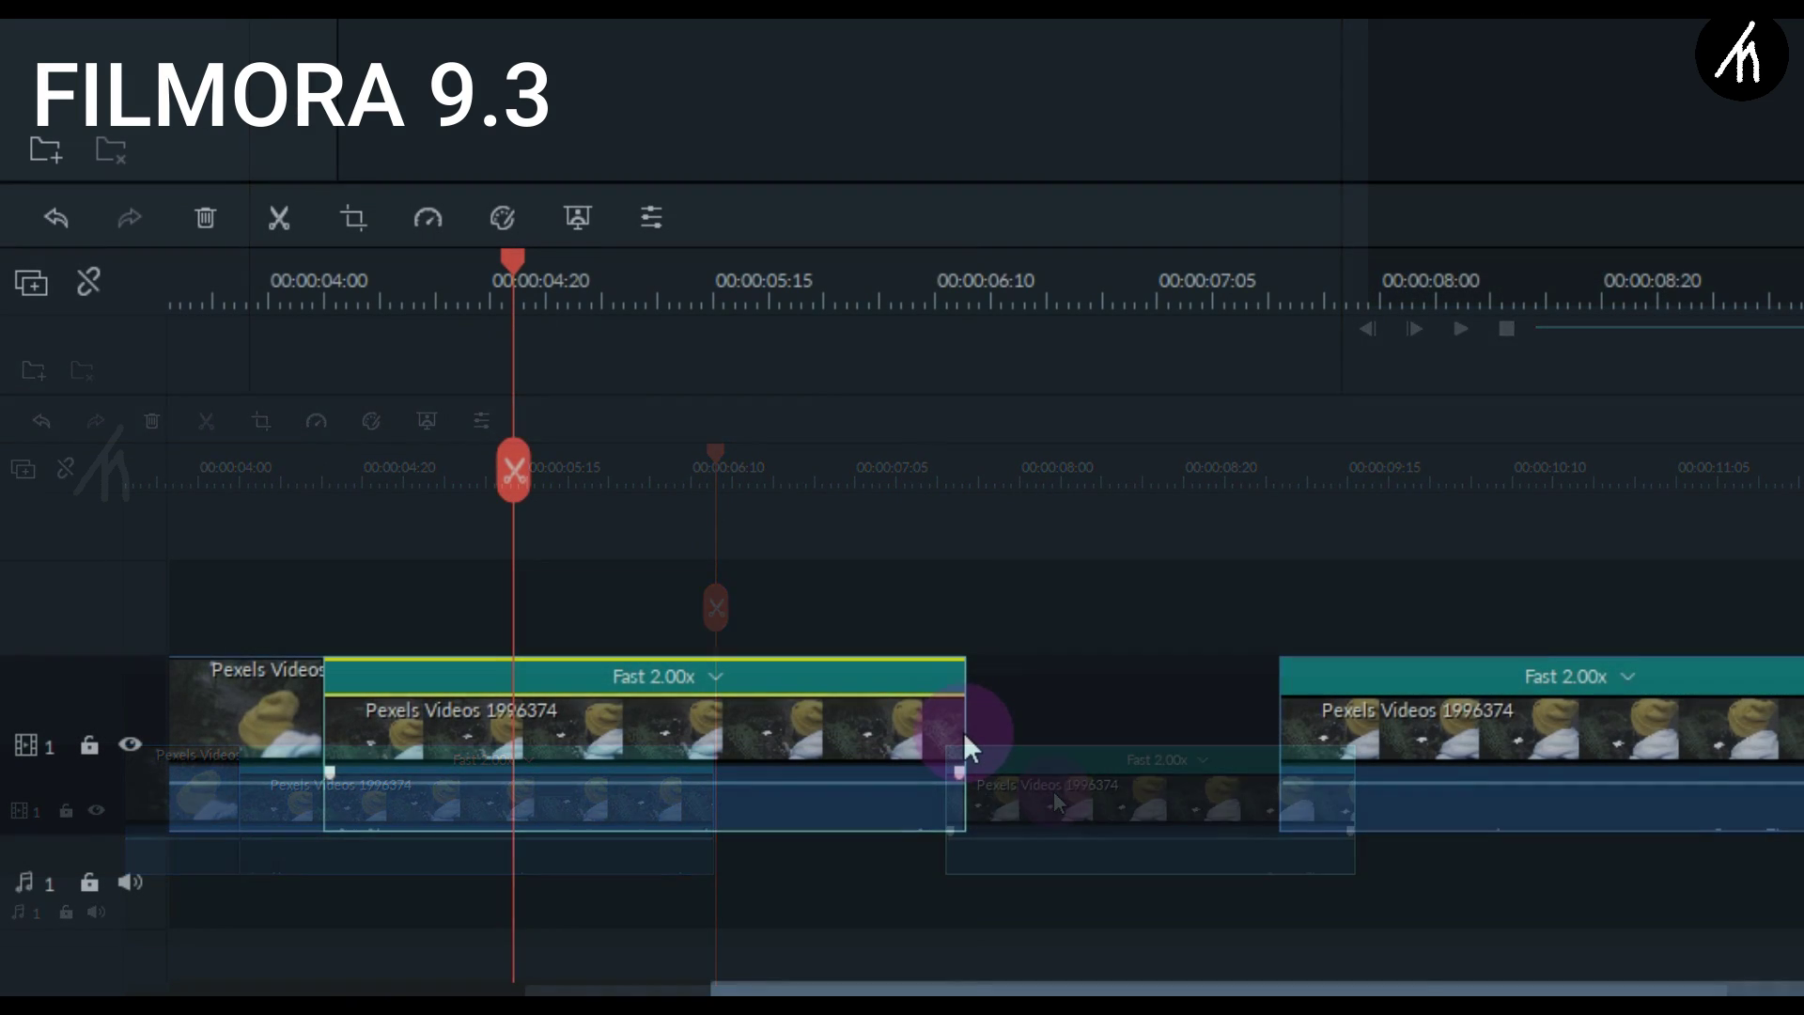
pyautogui.moveTo(967, 736)
pyautogui.mouseDown()
pyautogui.moveTo(1052, 745)
pyautogui.moveTo(968, 737)
pyautogui.mouseUp()
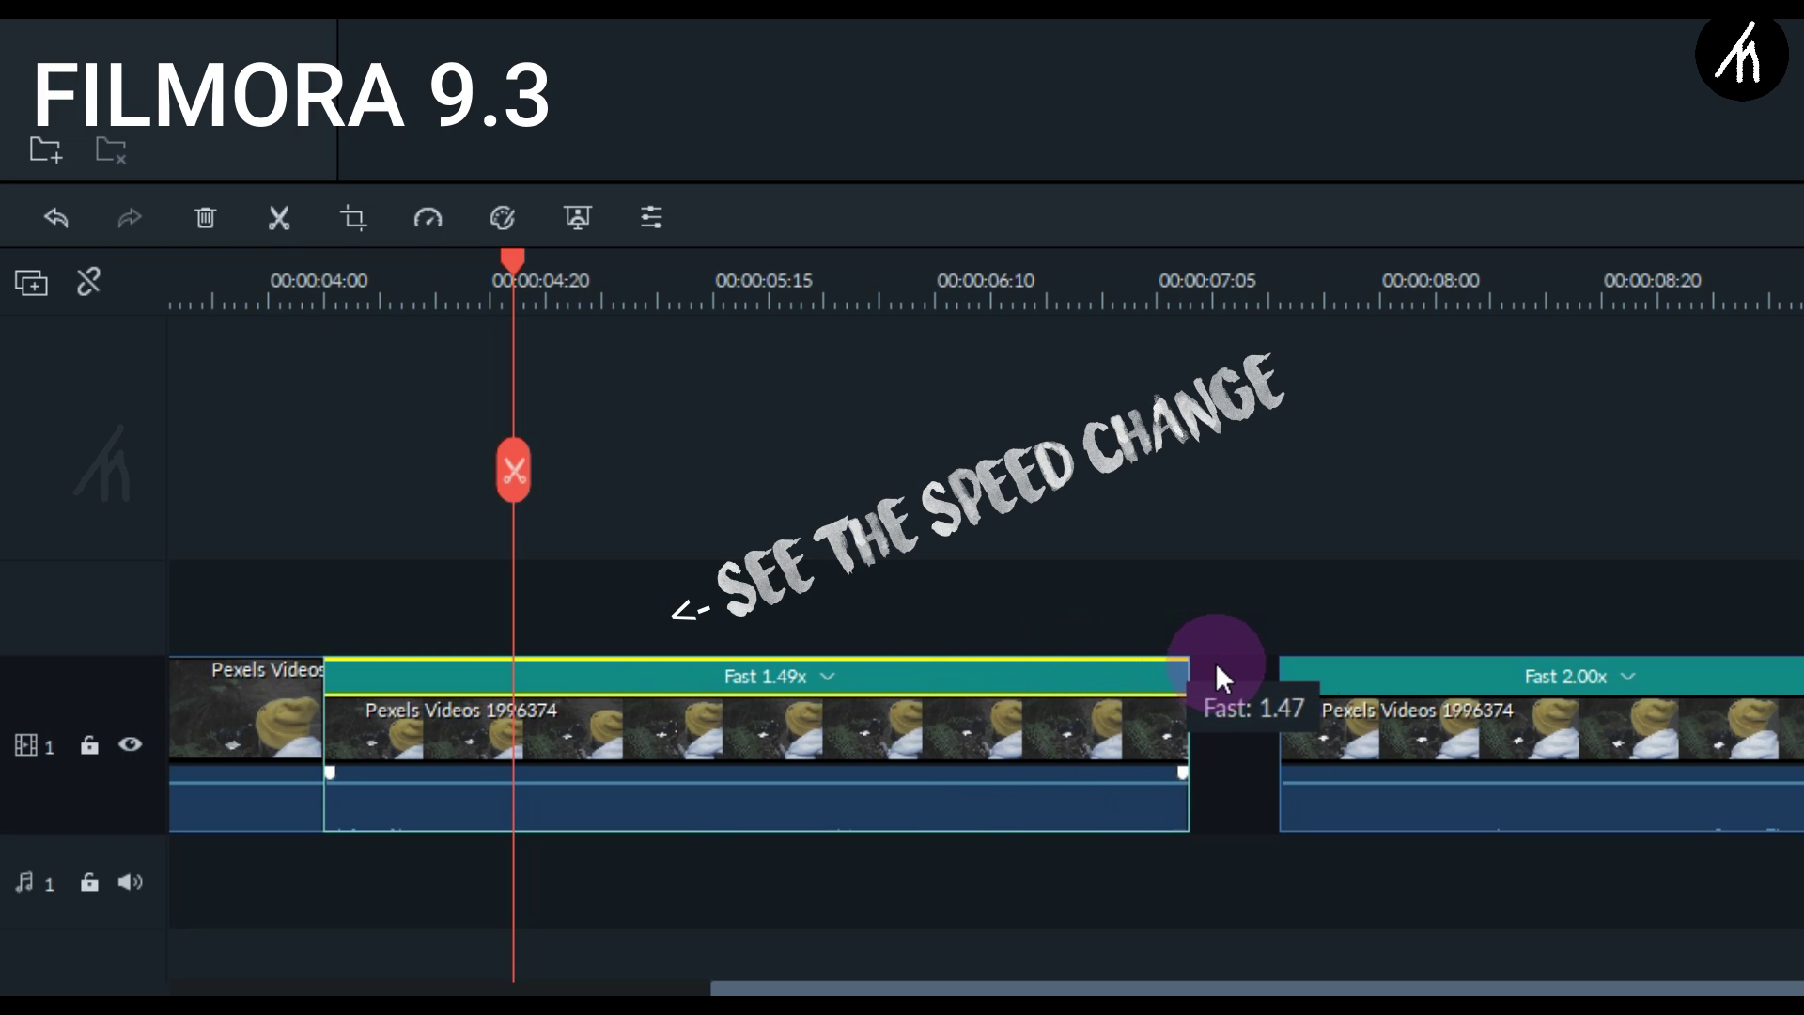
pyautogui.moveTo(1256, 664); pyautogui.dragTo(1273, 669)
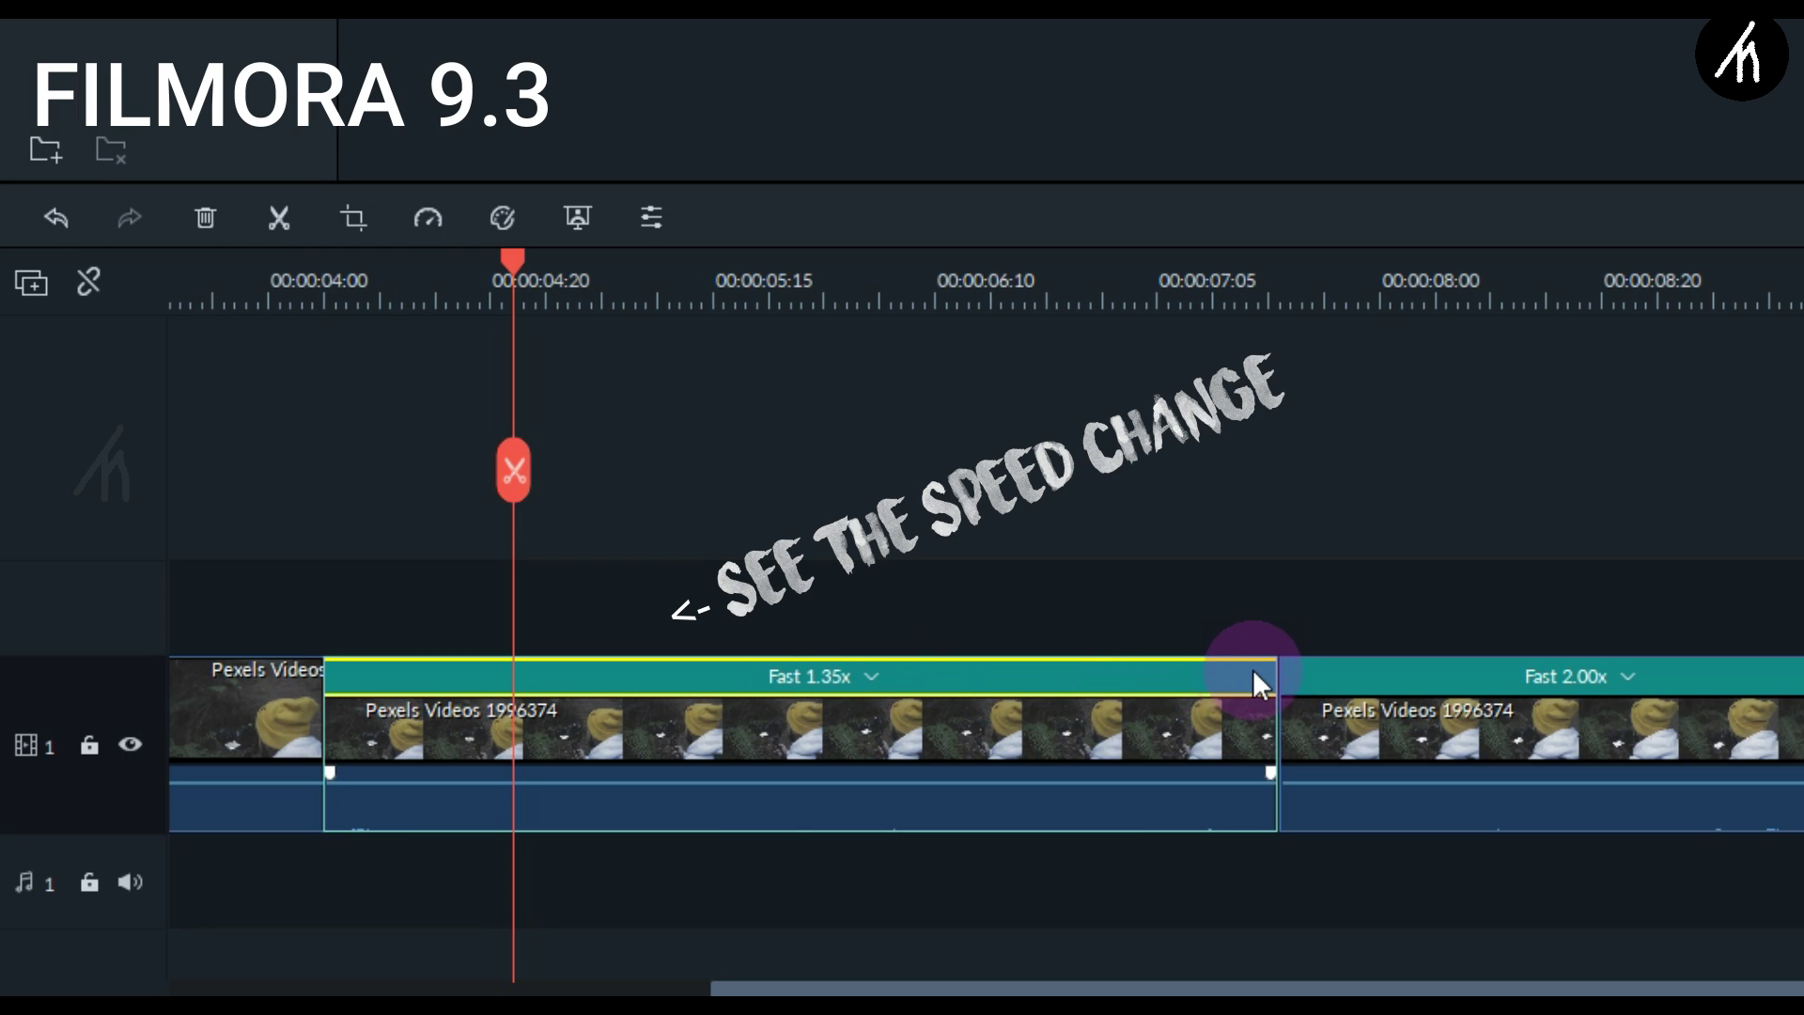
pyautogui.moveTo(1203, 706); pyautogui.dragTo(1055, 725)
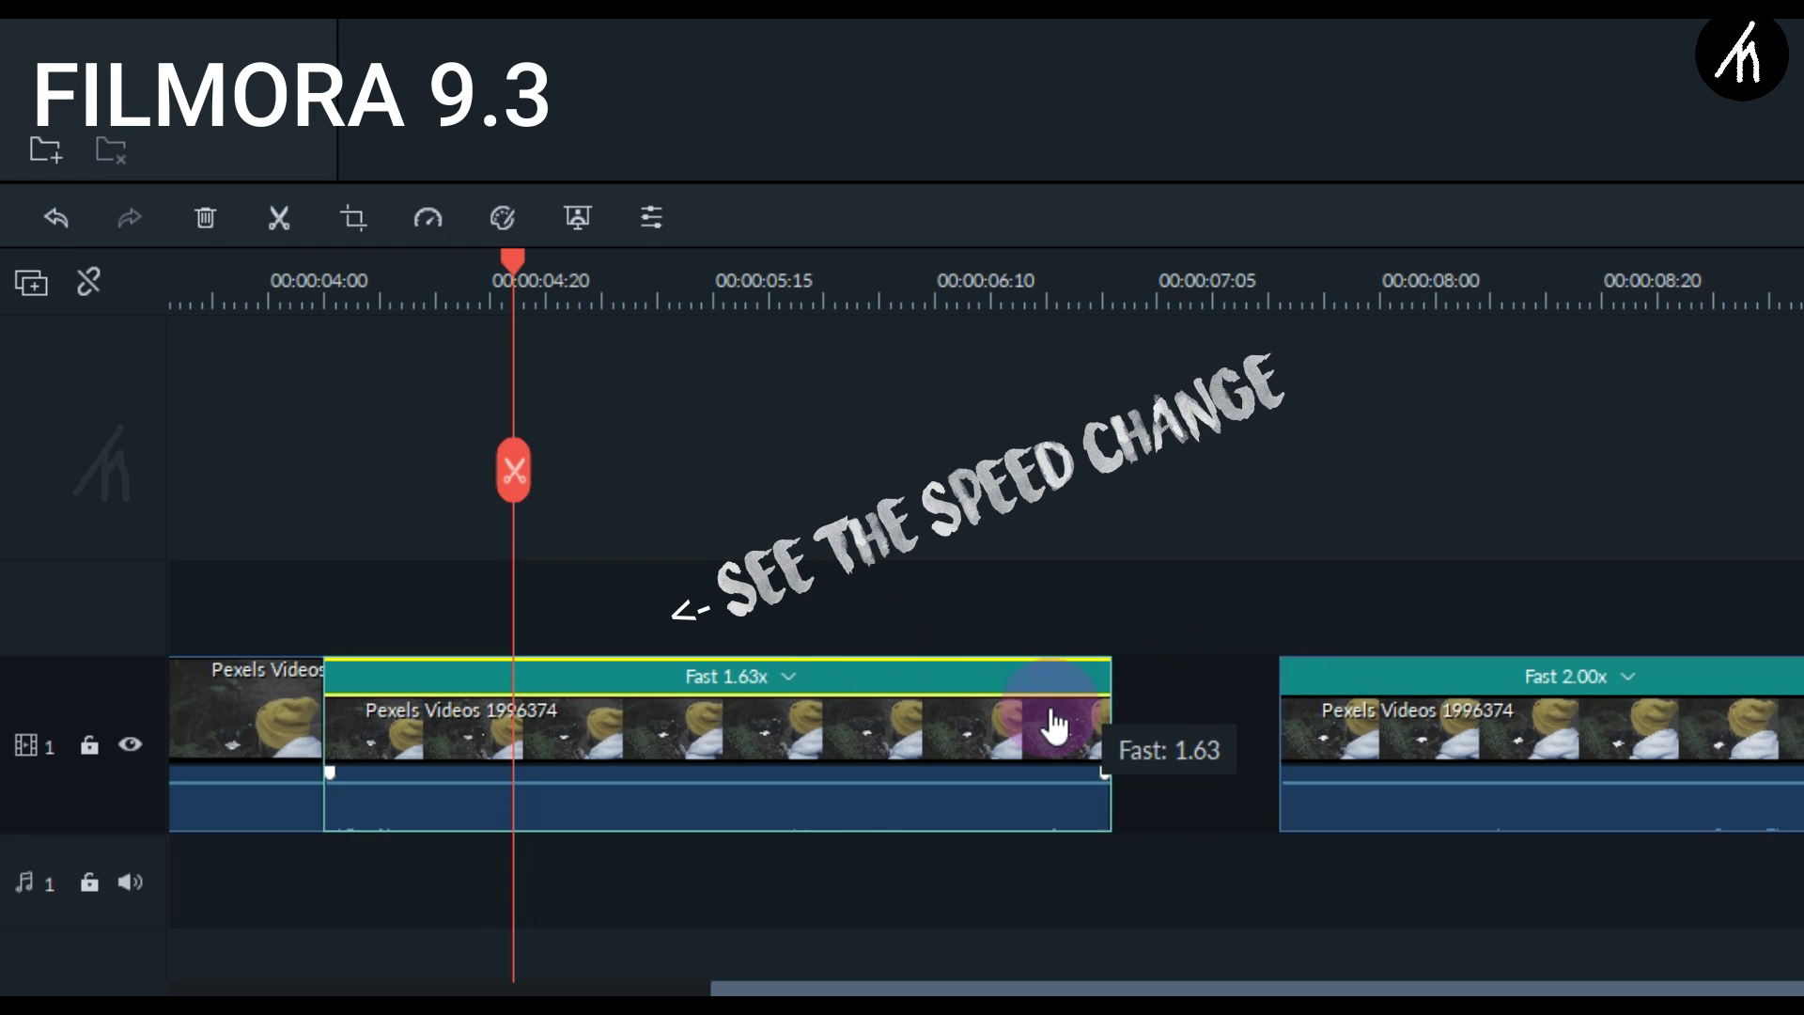
pyautogui.moveTo(724, 684); pyautogui.dragTo(547, 690)
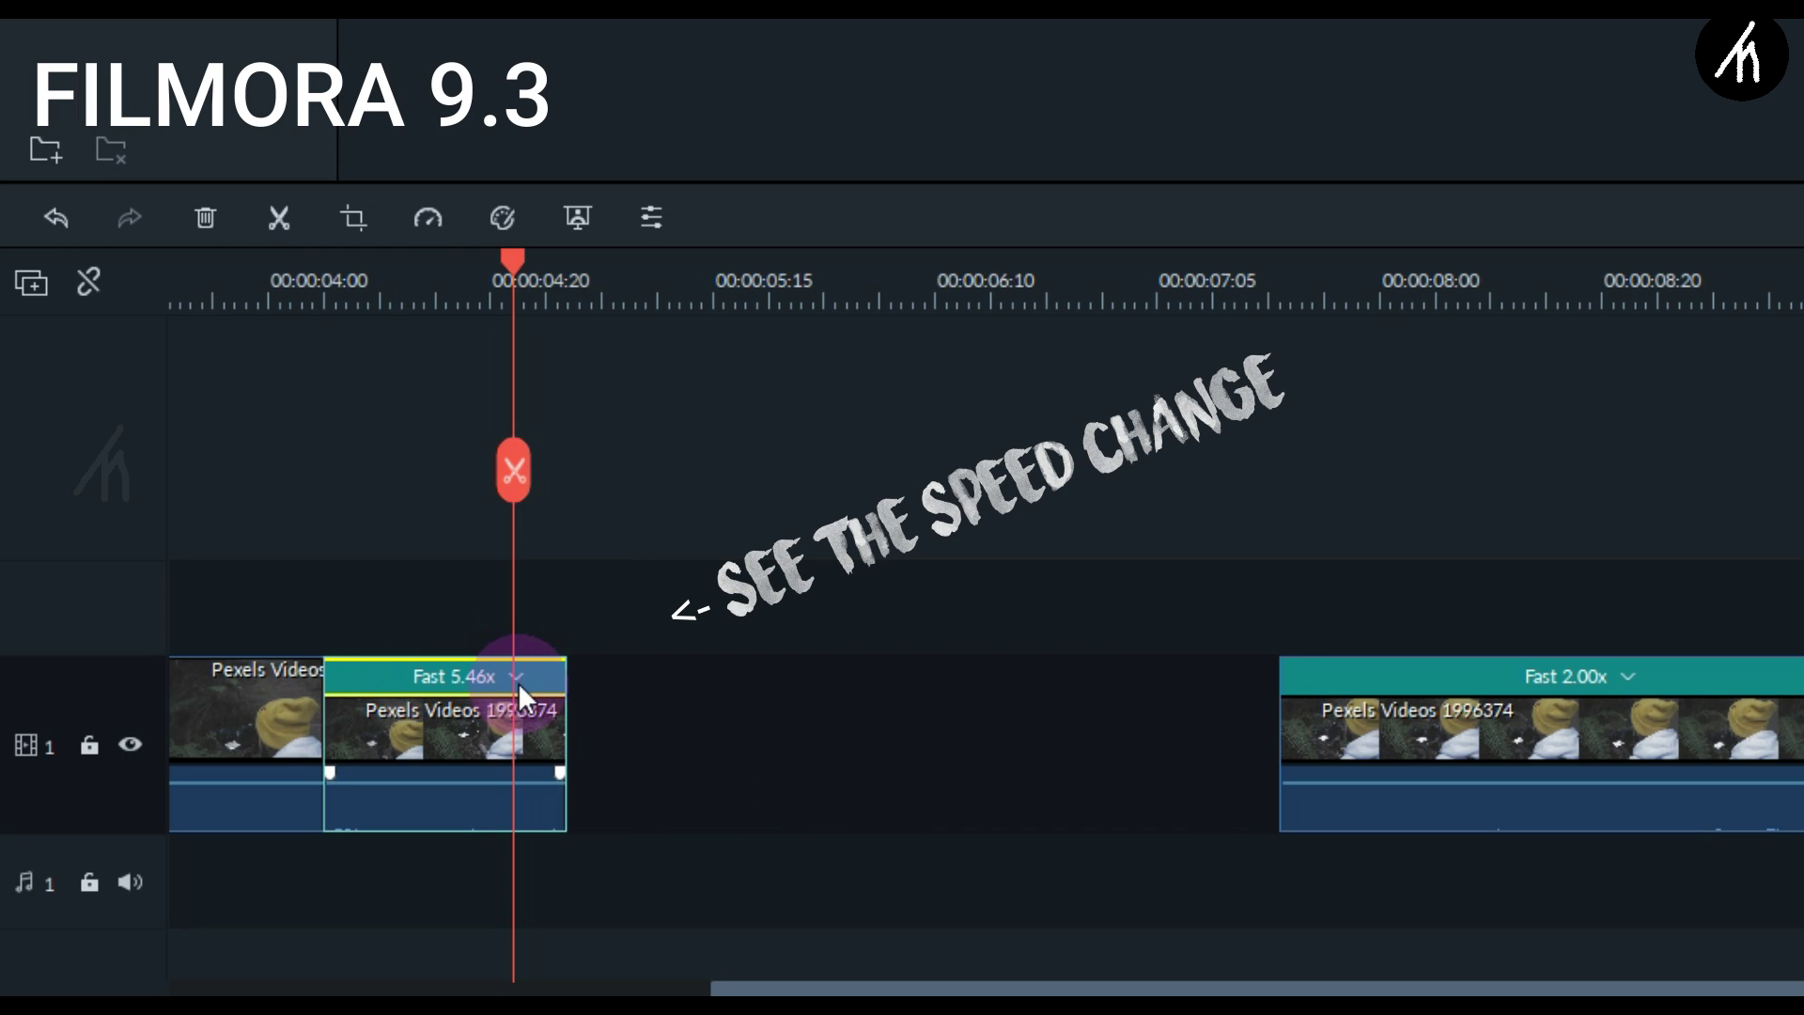
pyautogui.moveTo(561, 676); pyautogui.dragTo(1360, 650)
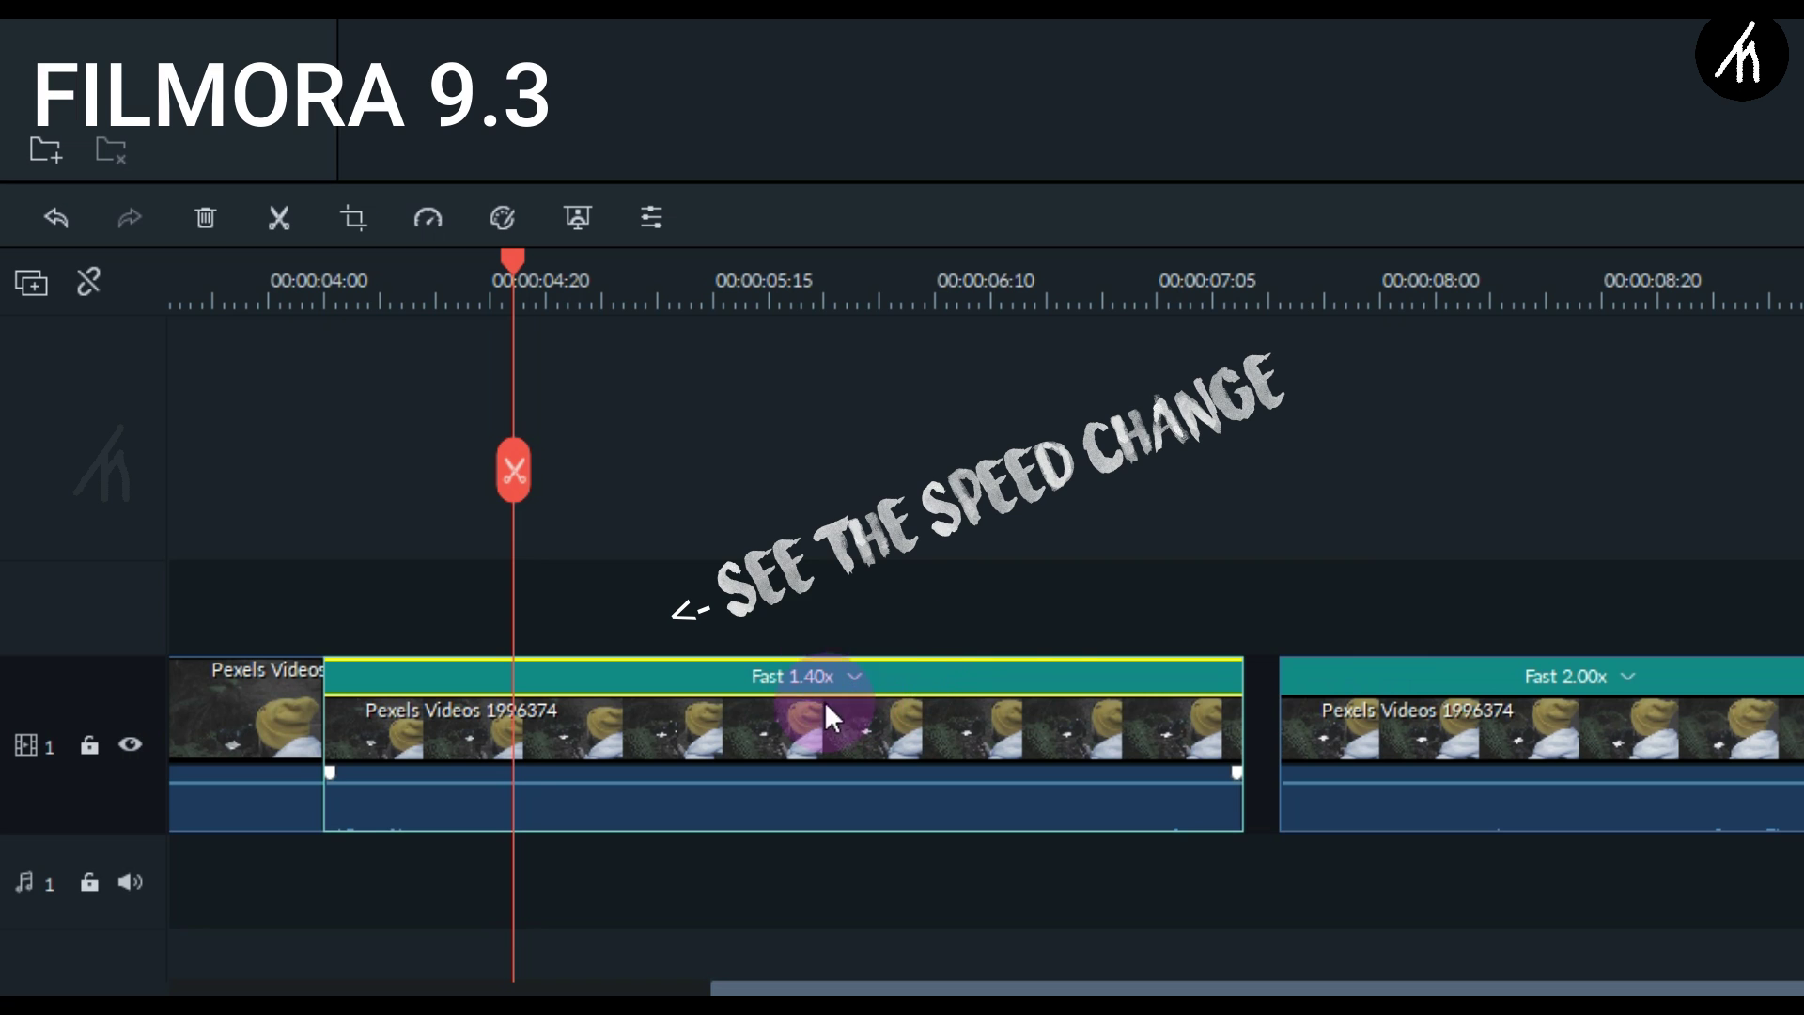
pyautogui.moveTo(1232, 676); pyautogui.dragTo(1309, 670)
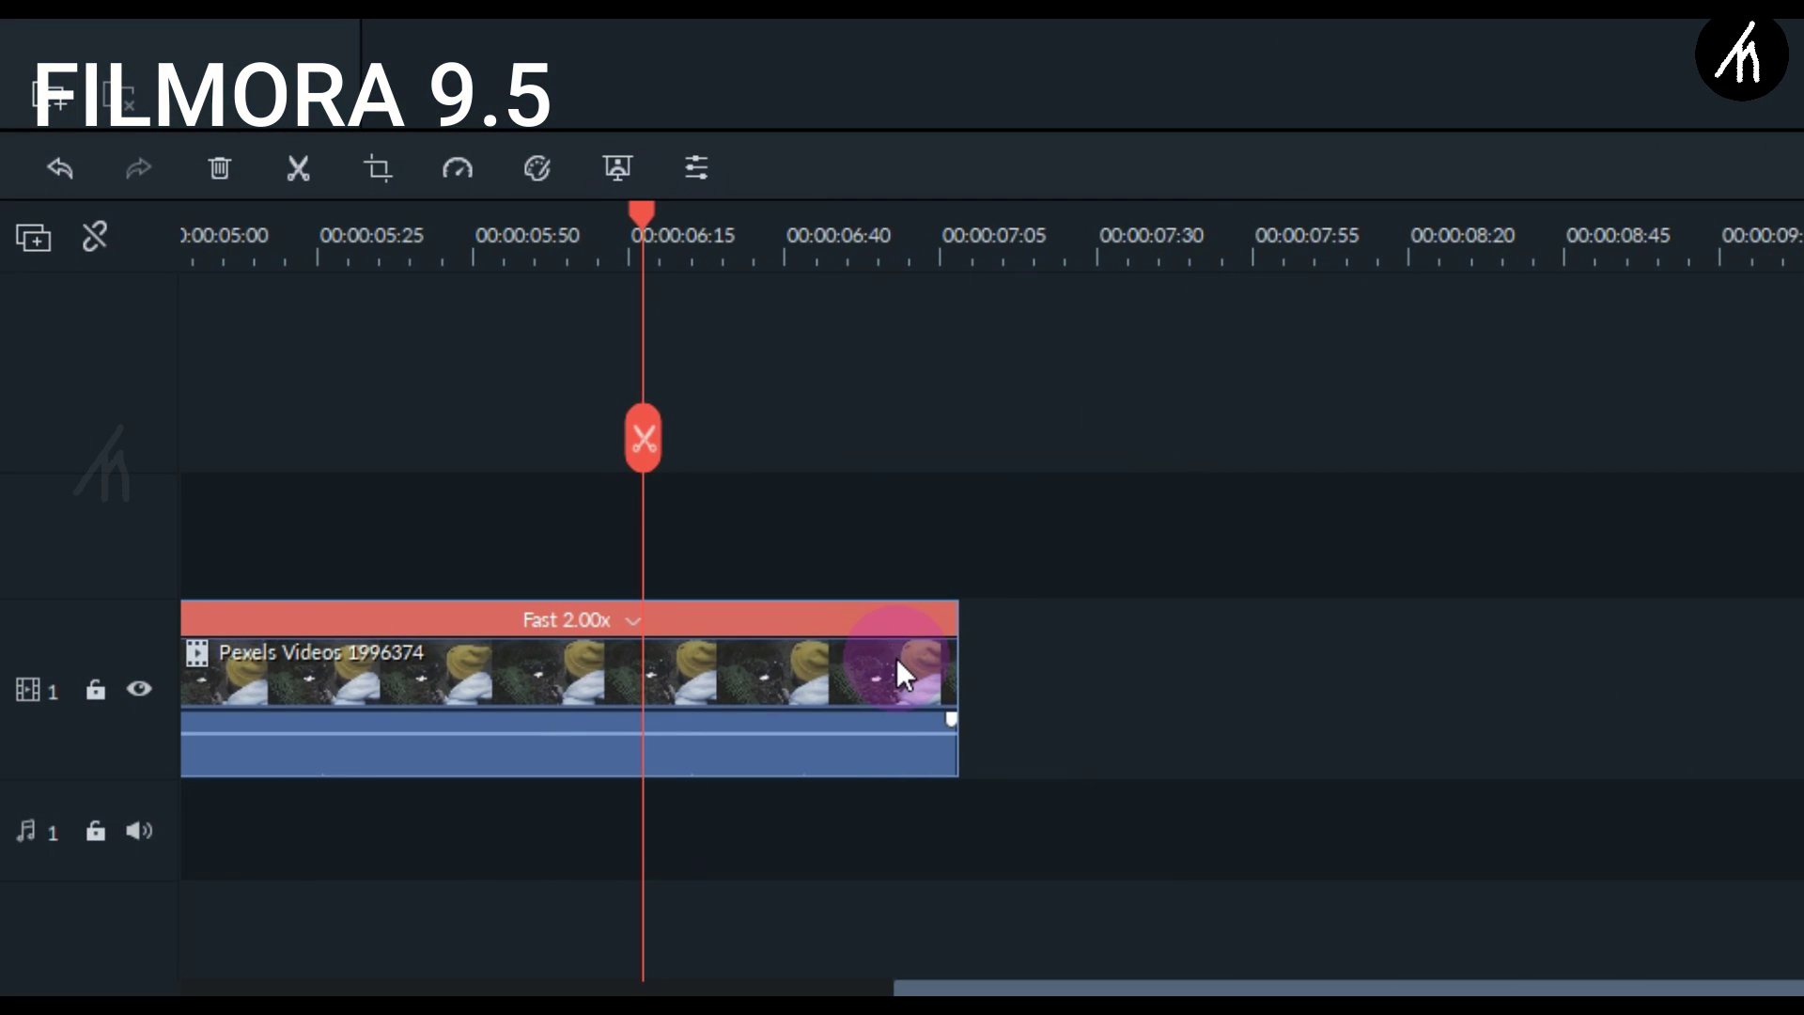
# - Stretch the clip's speed bar to test whether its speed changes
pyautogui.click(897, 661)
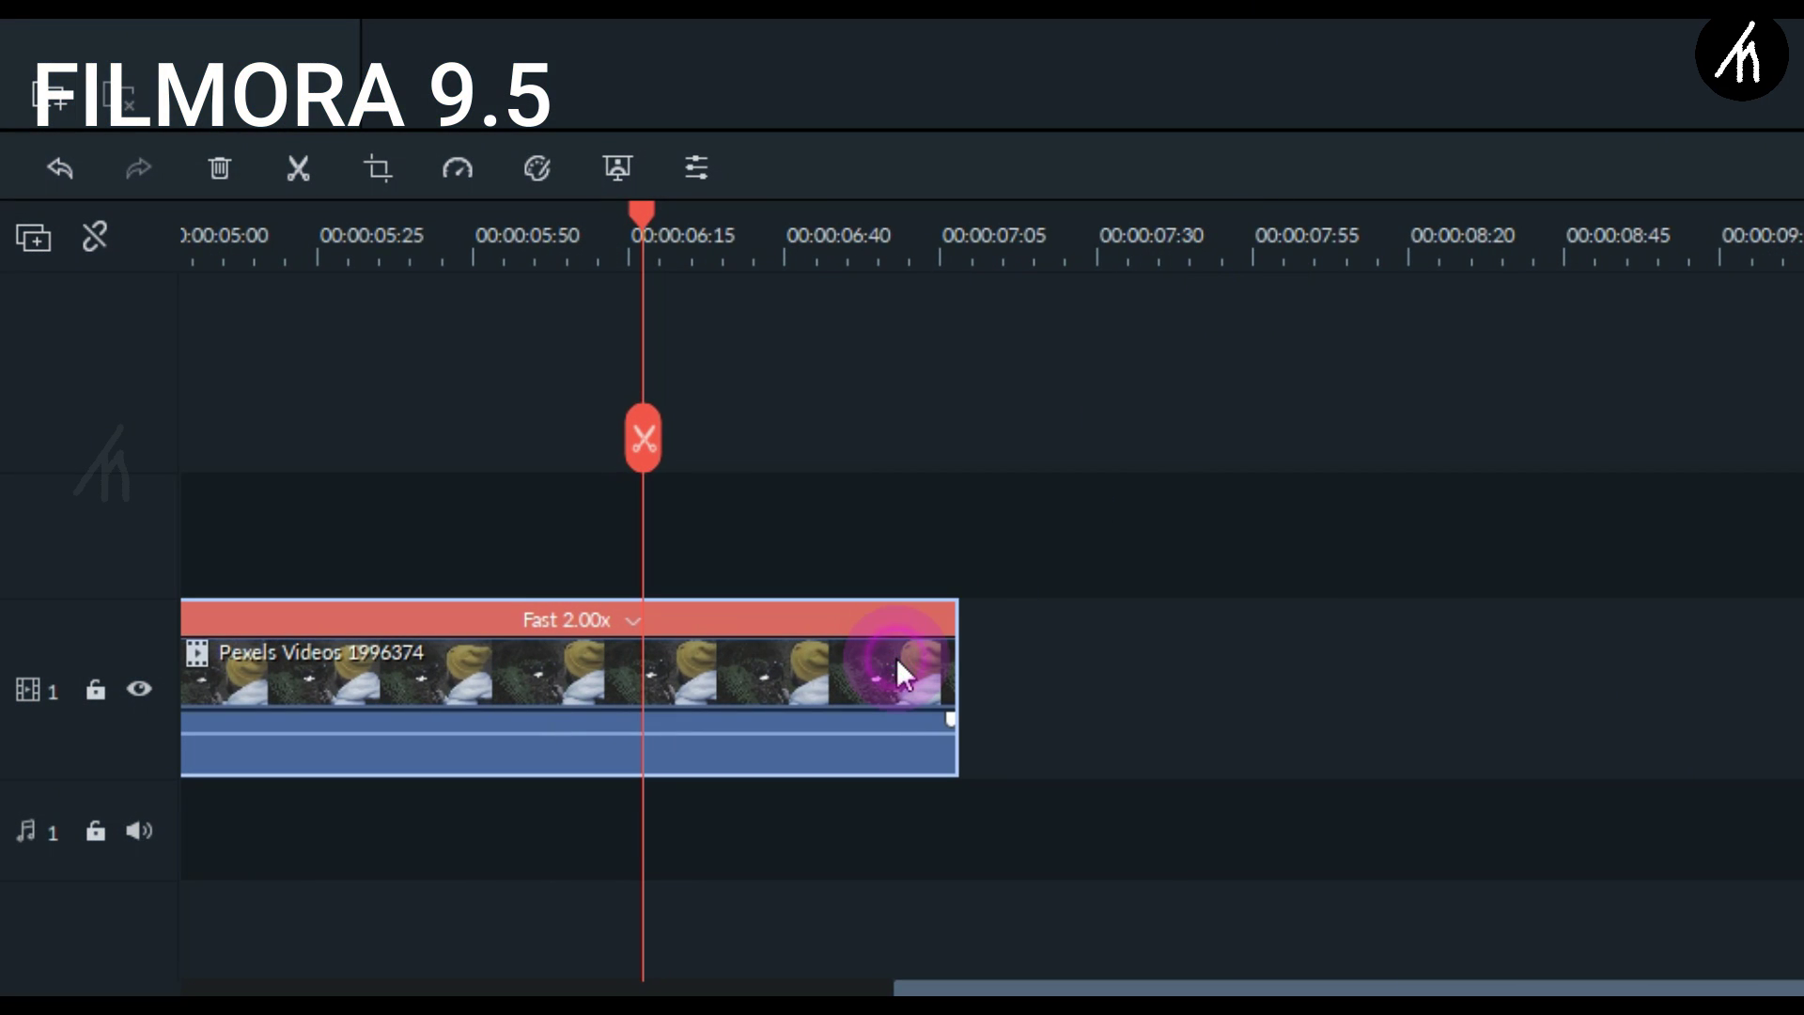
pyautogui.click(941, 616)
pyautogui.moveTo(940, 613); pyautogui.dragTo(1032, 602)
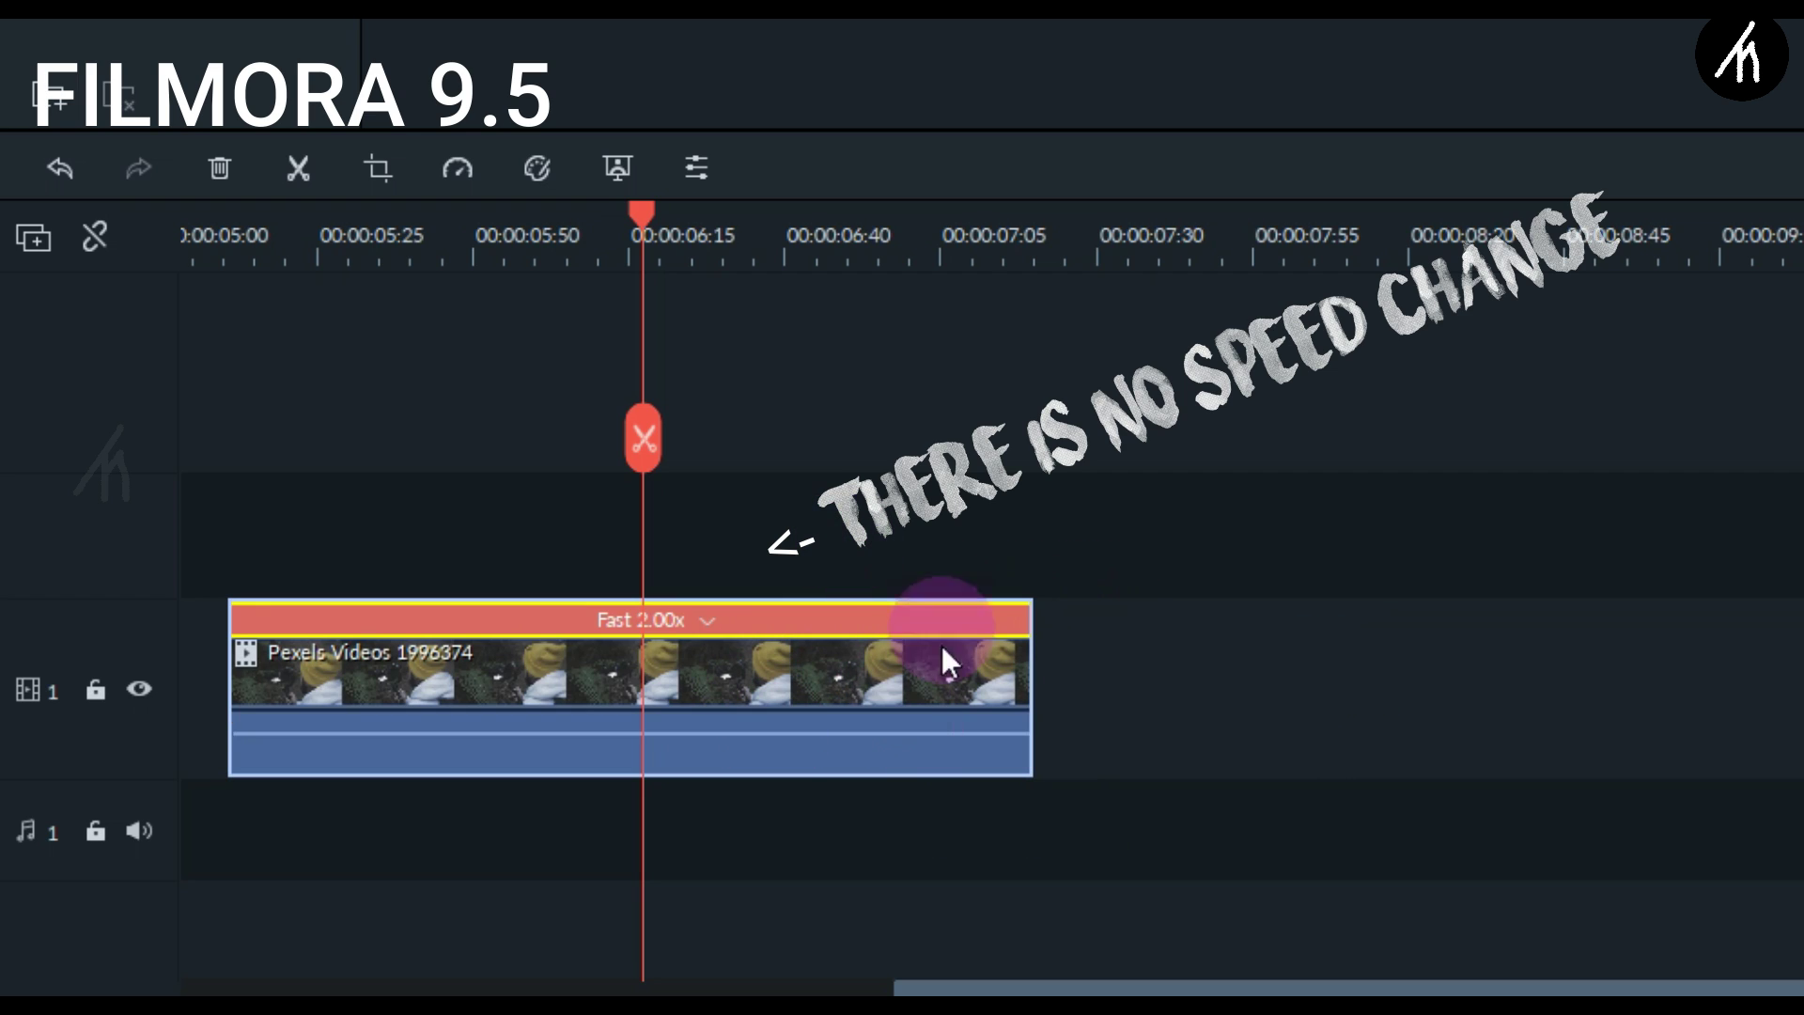
# - Zoom out and rearrange the clips so the middle Fast 2.00x clip sits against the first
pyautogui.scroll(-2, 834, 249)
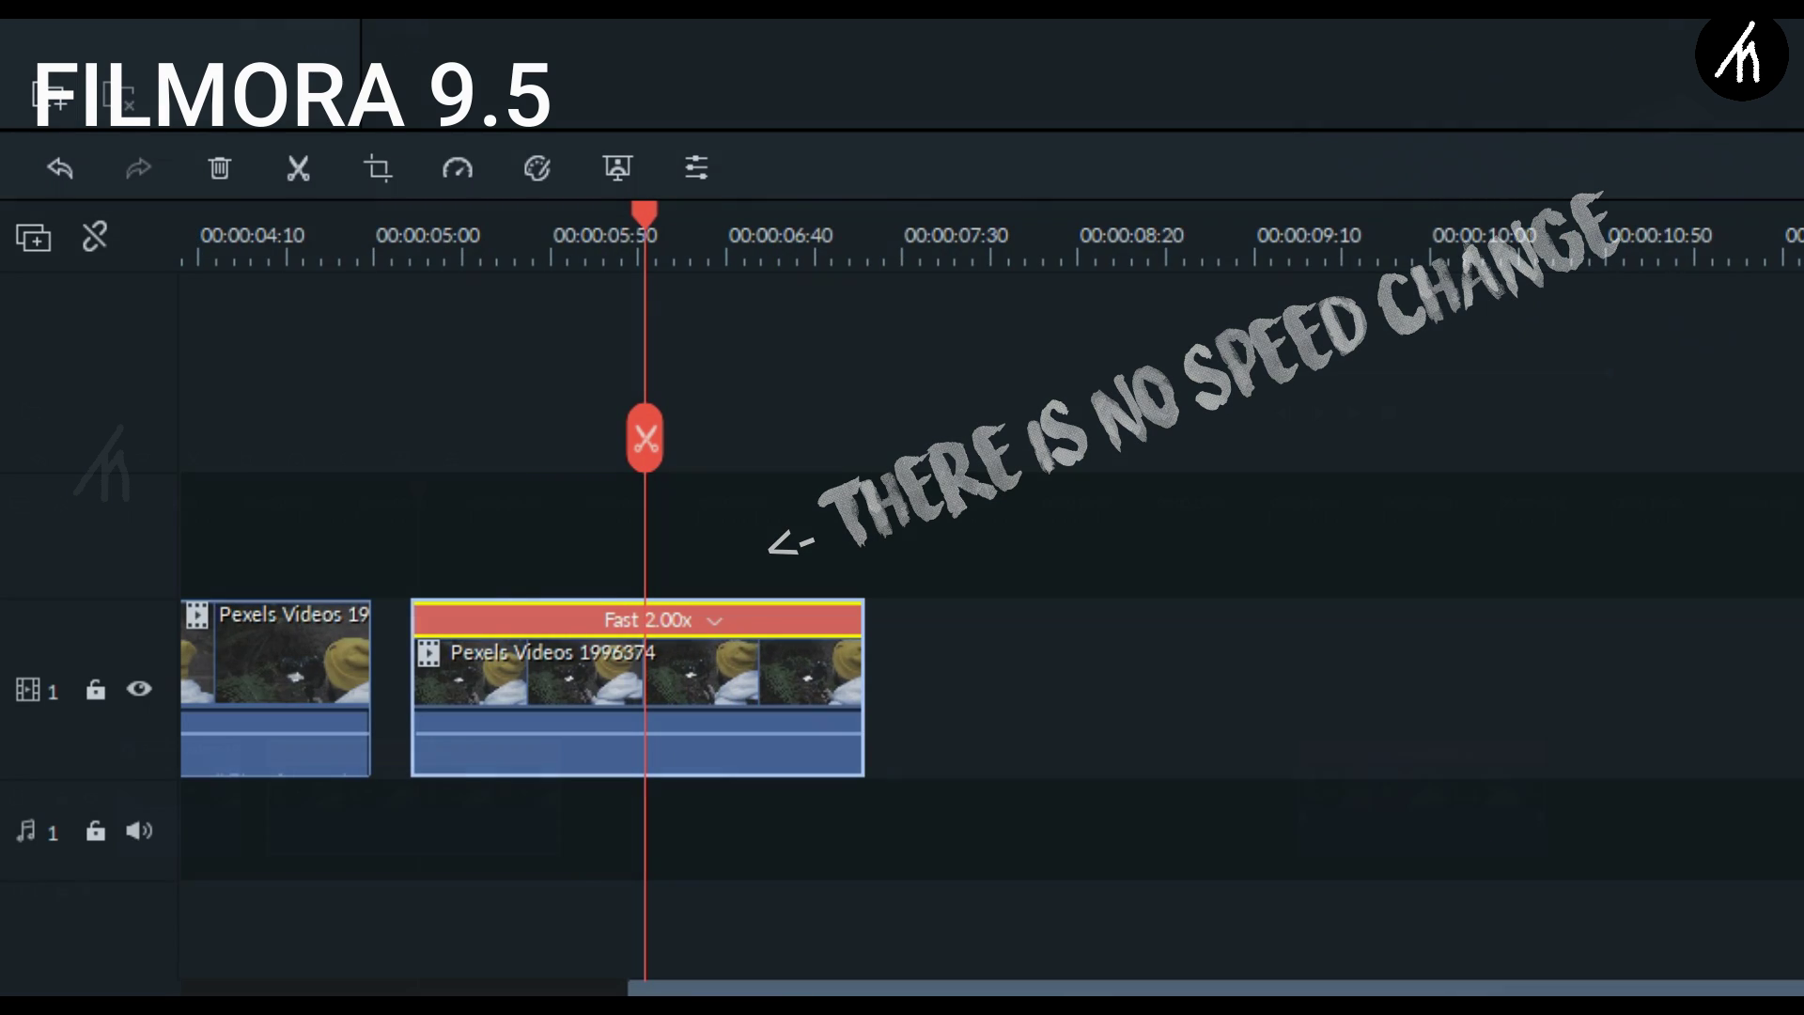
pyautogui.moveTo(1228, 737); pyautogui.dragTo(1023, 742)
pyautogui.moveTo(651, 821); pyautogui.dragTo(650, 822)
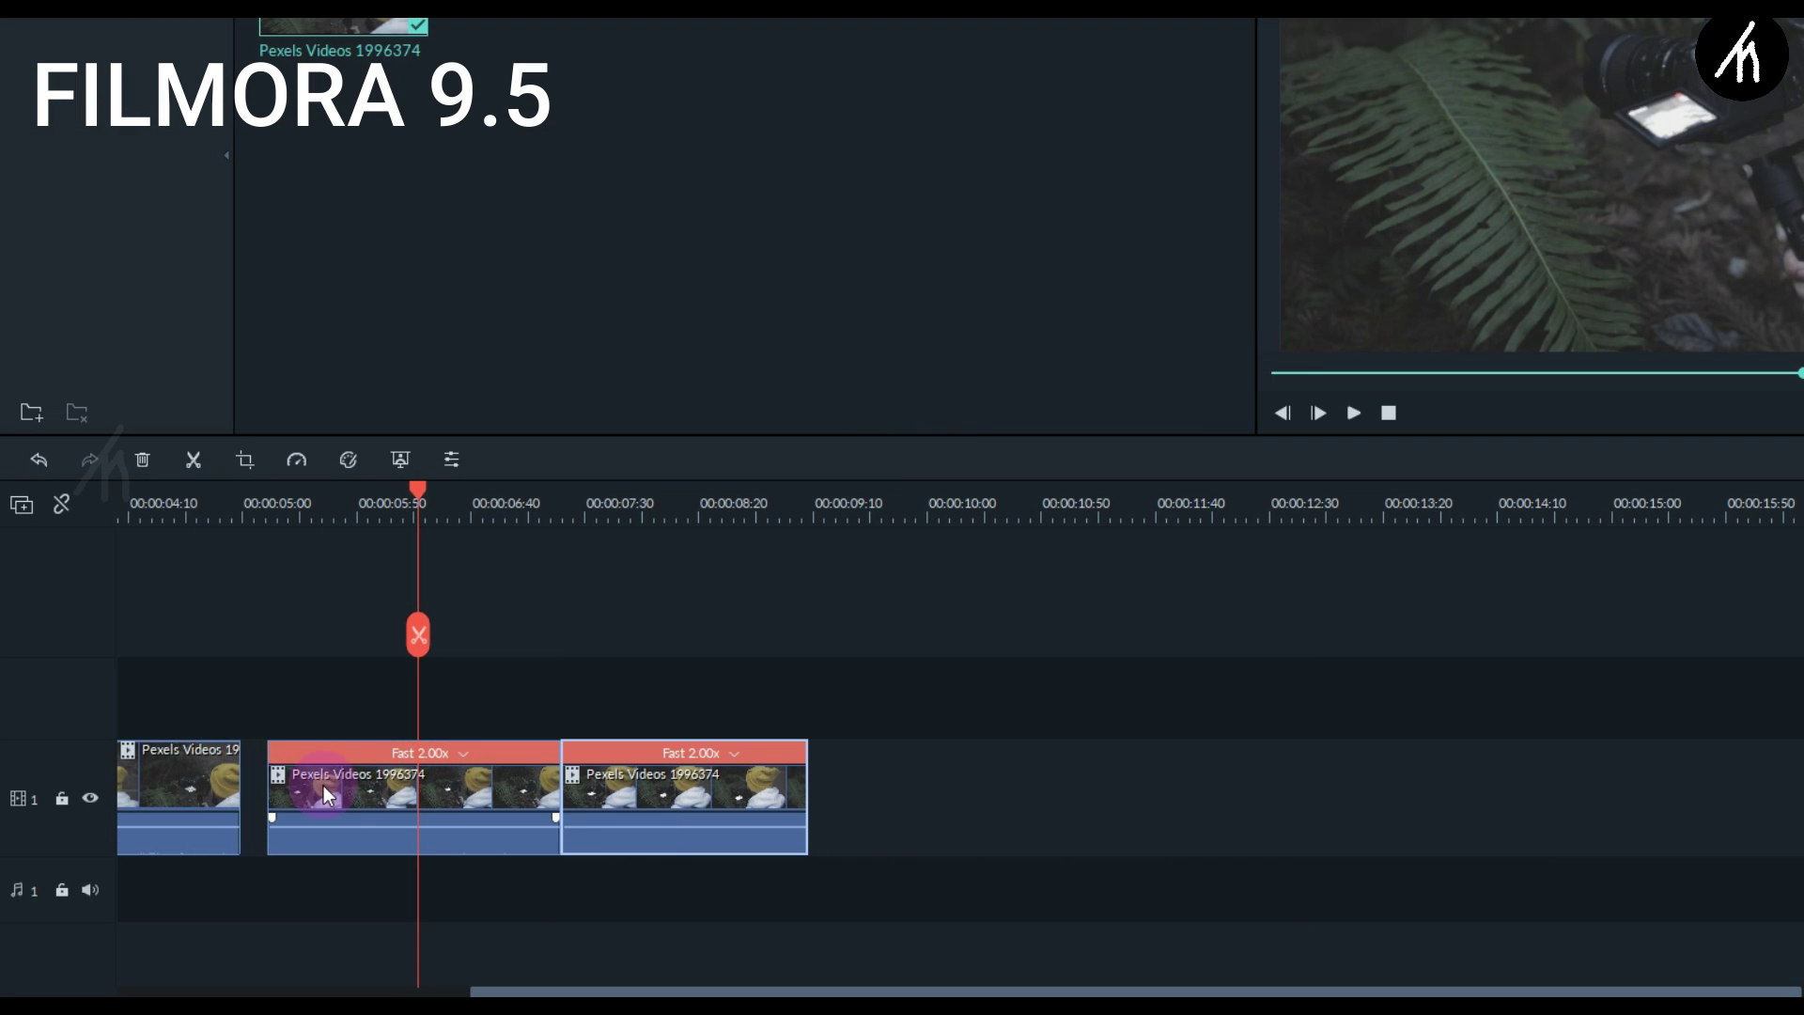
pyautogui.moveTo(324, 786); pyautogui.dragTo(295, 788)
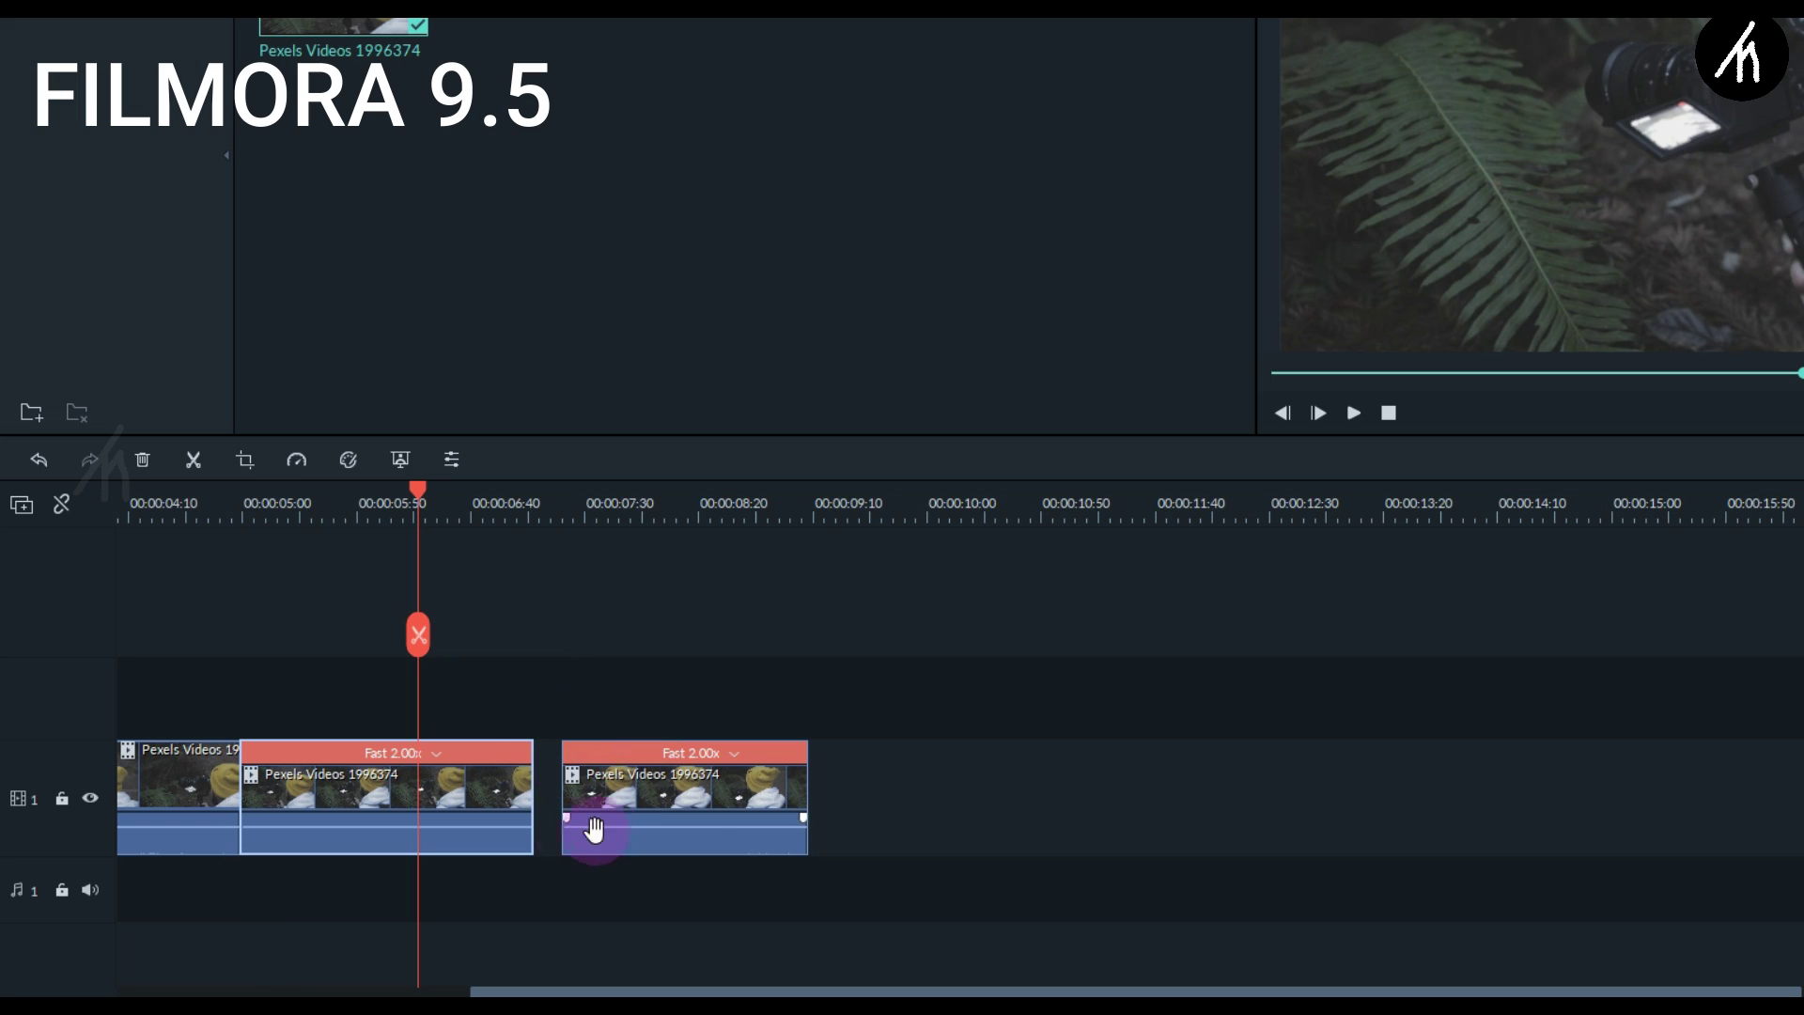
# - Change the middle clip's speed to 1.80 in Speed and Duration
pyautogui.click(488, 756)
pyautogui.rightClick(463, 795)
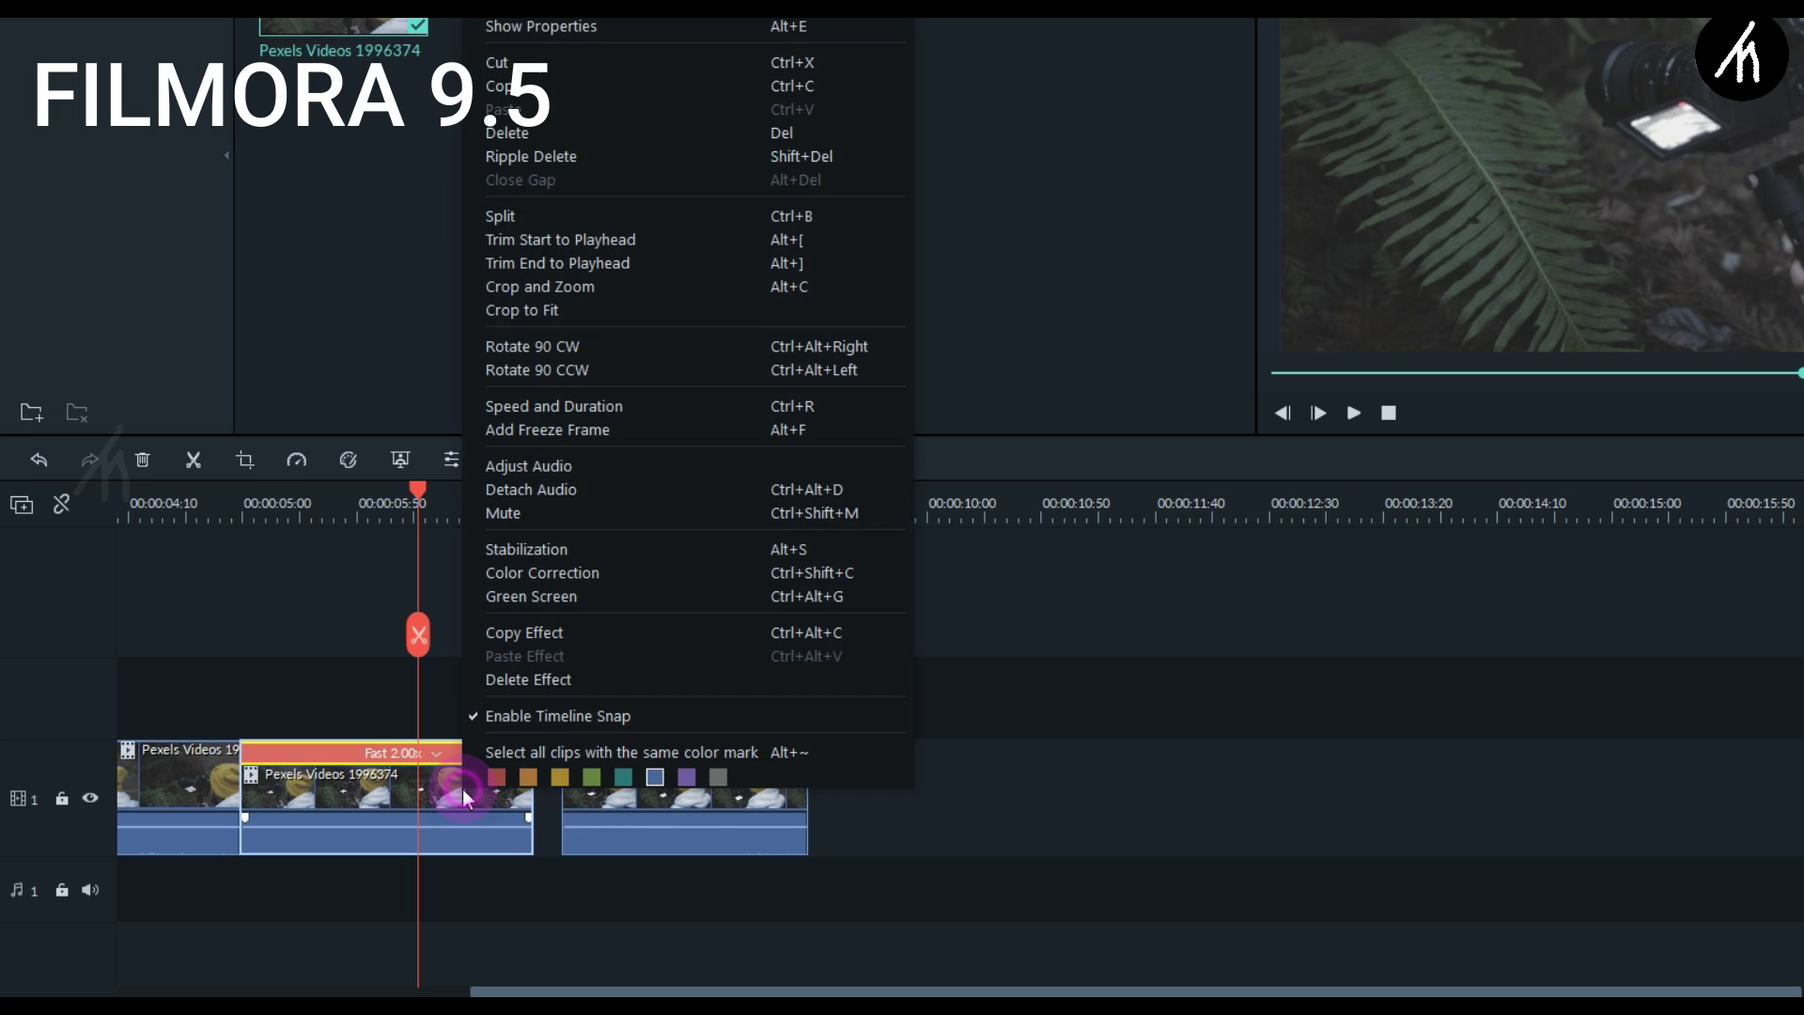
pyautogui.click(566, 413)
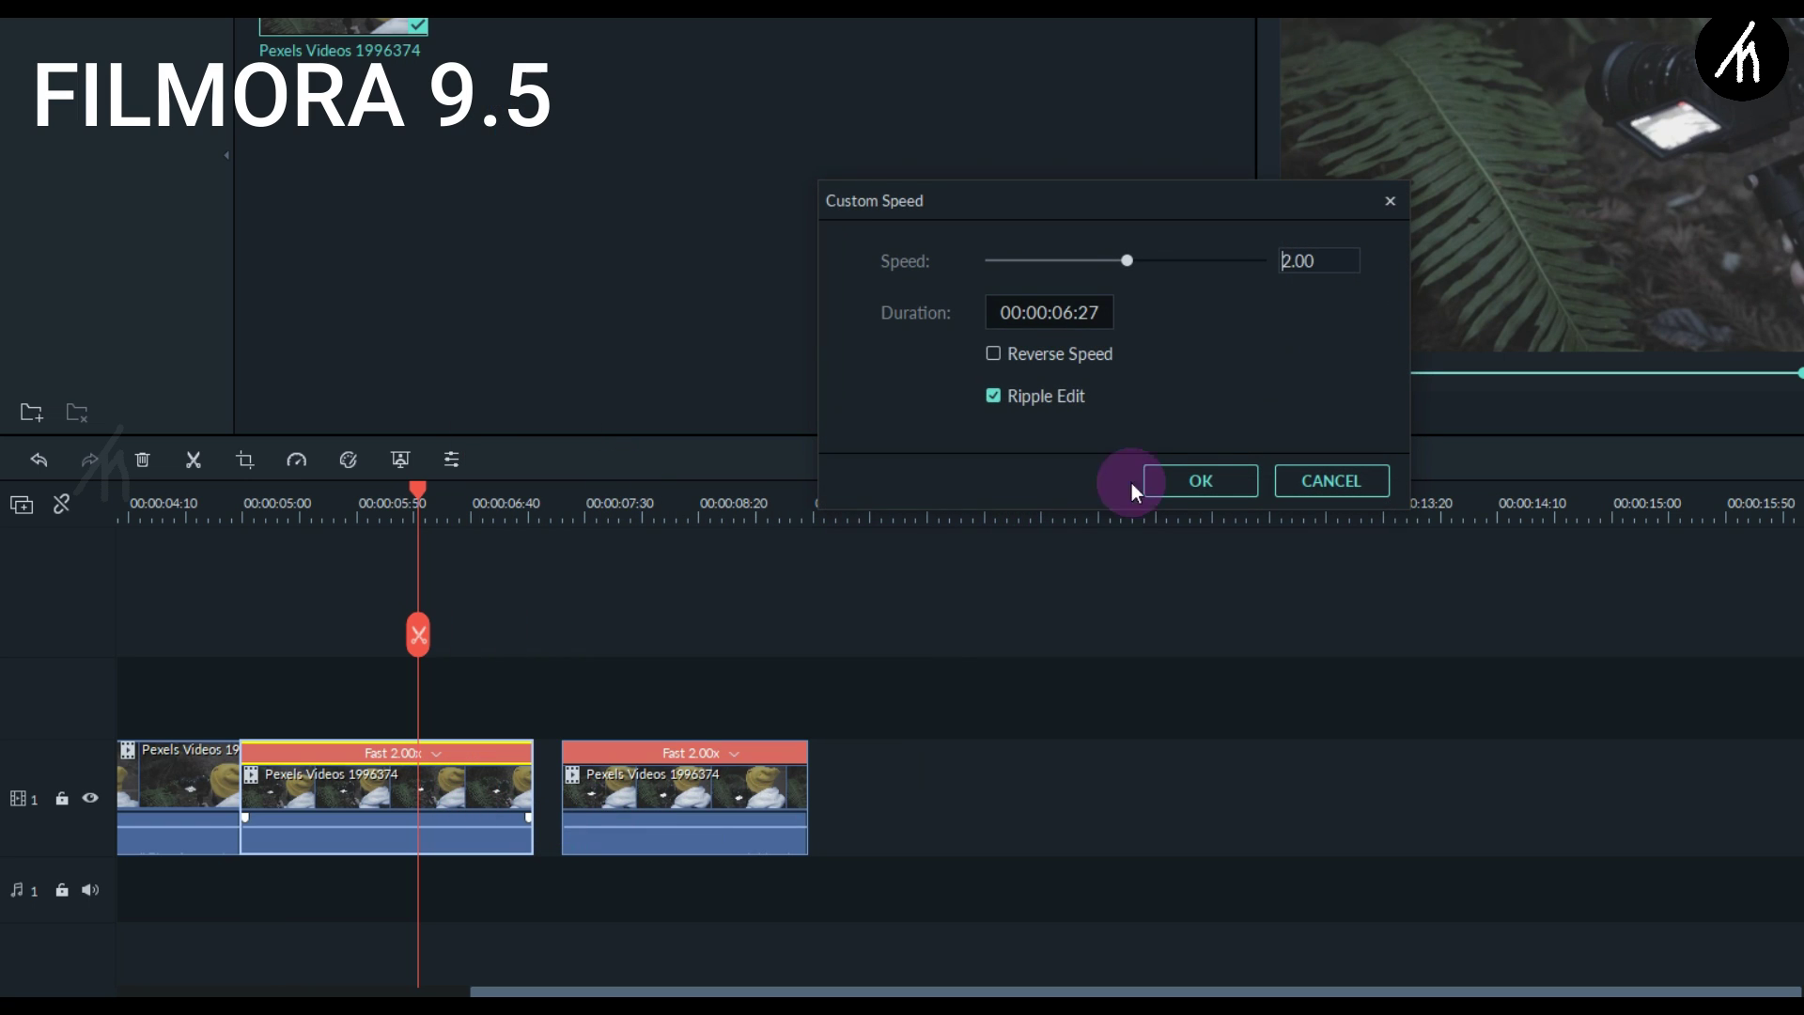
pyautogui.press('BackSpace')
pyautogui.write('1')
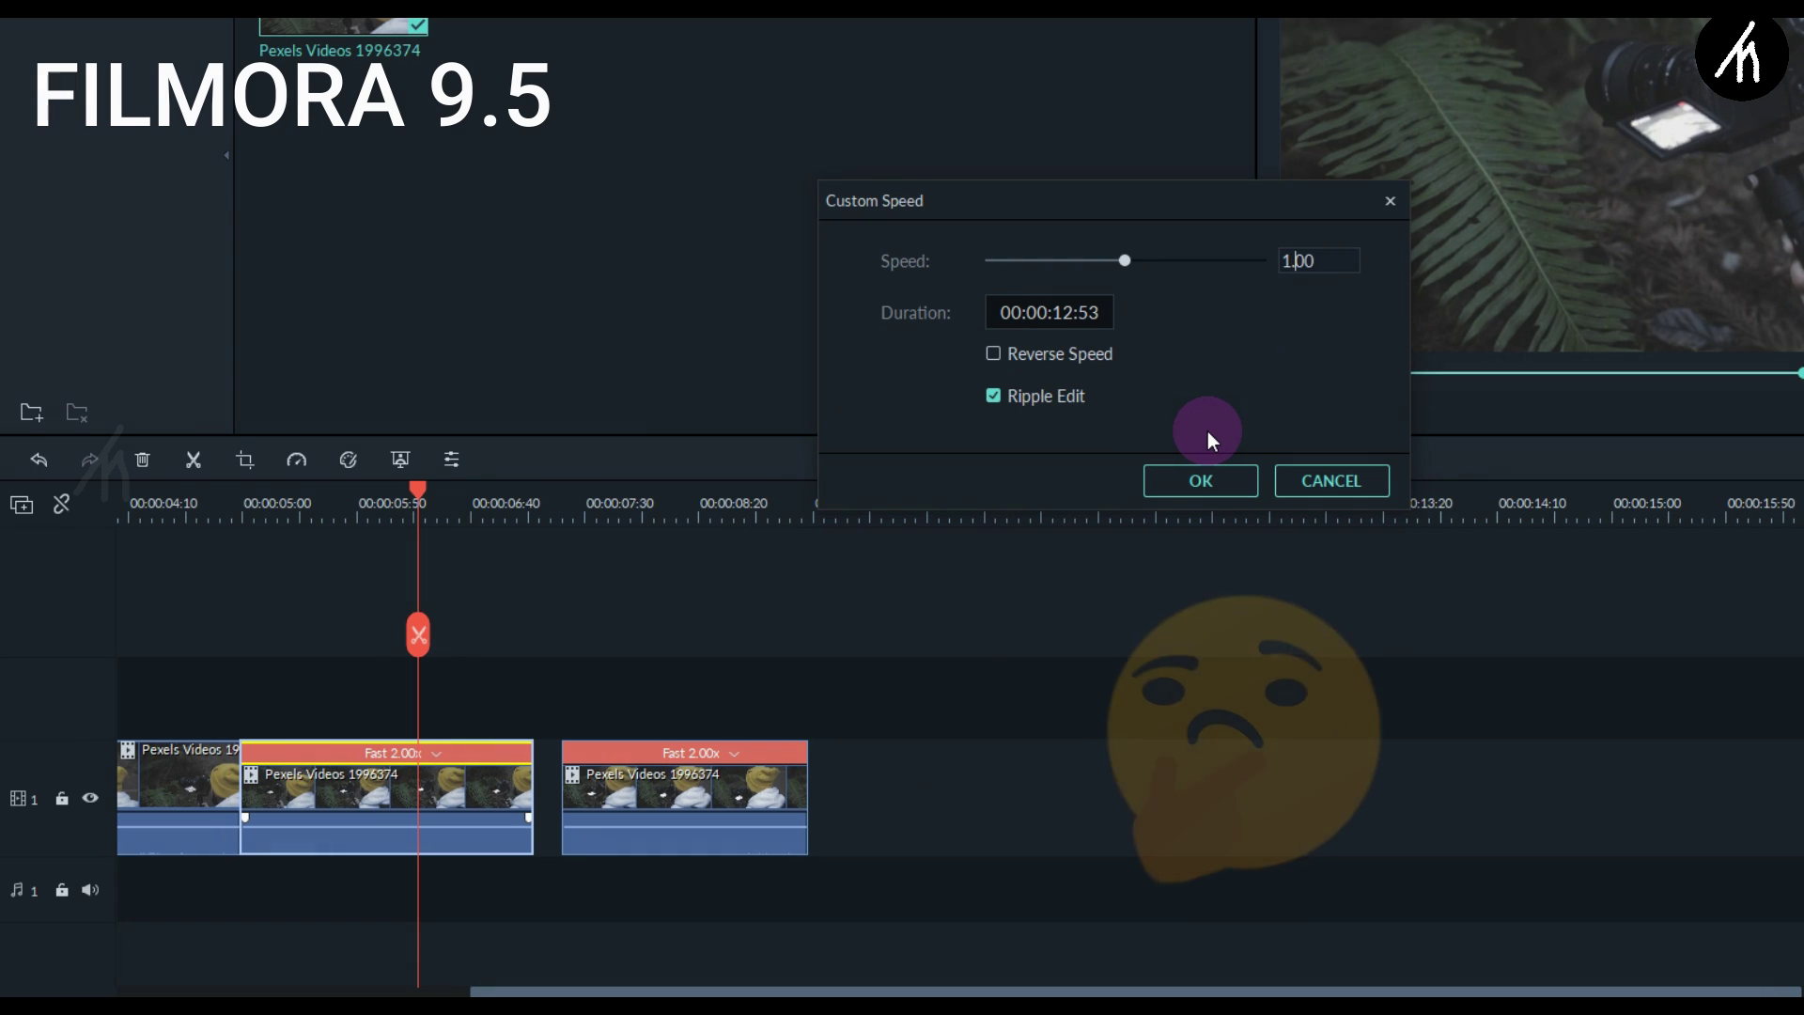
pyautogui.press('Delete')
pyautogui.write('8')
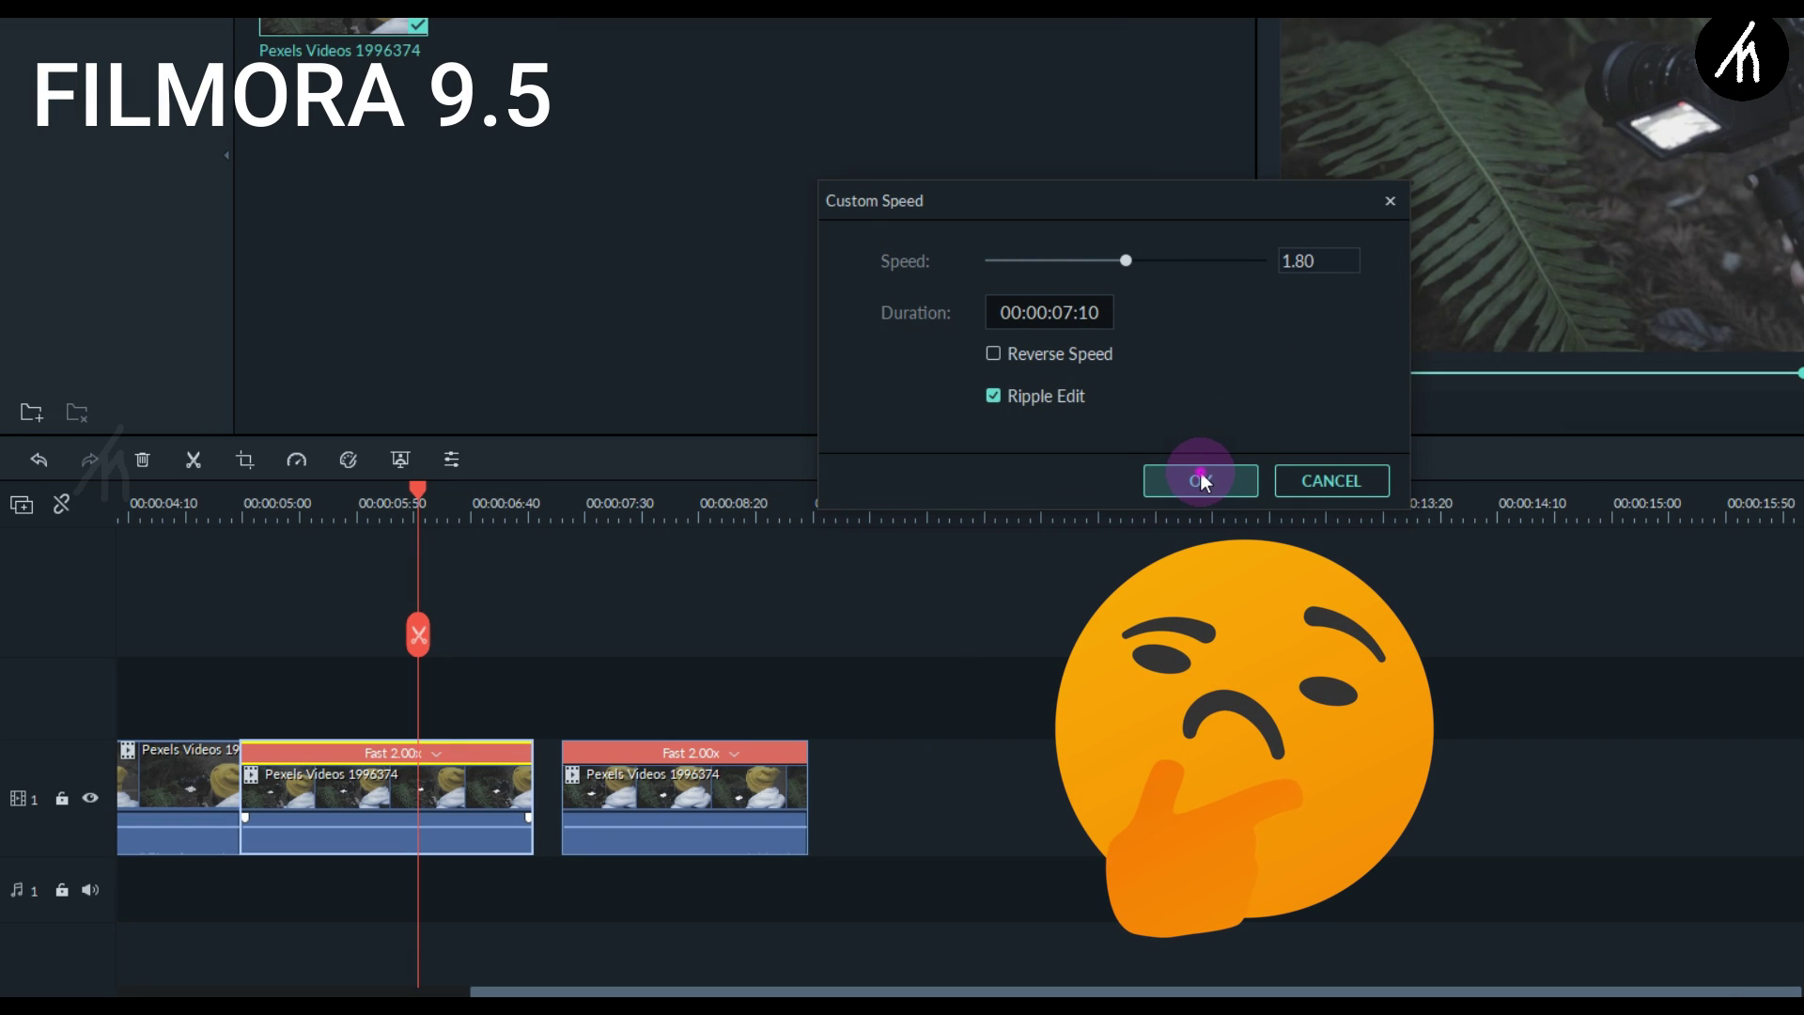
pyautogui.click(1201, 477)
# - Reselect the 1.80x clip and open its editing settings
pyautogui.click(574, 790)
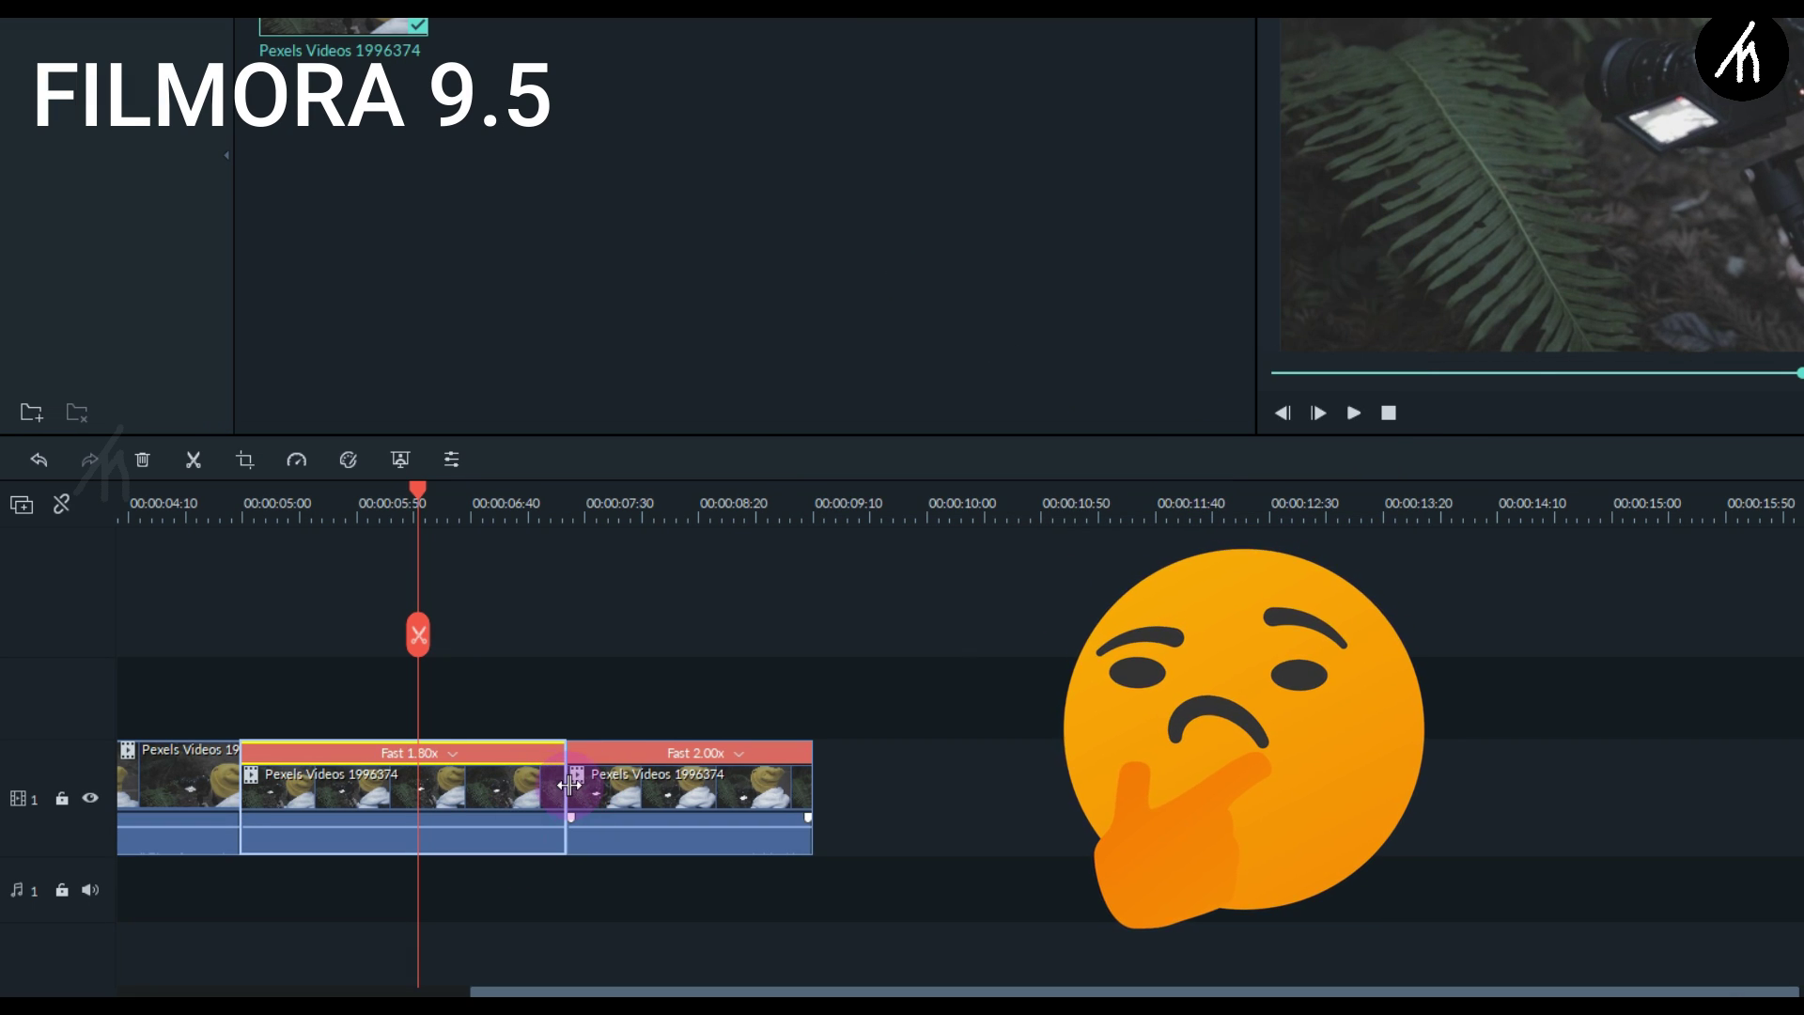
pyautogui.click(669, 650)
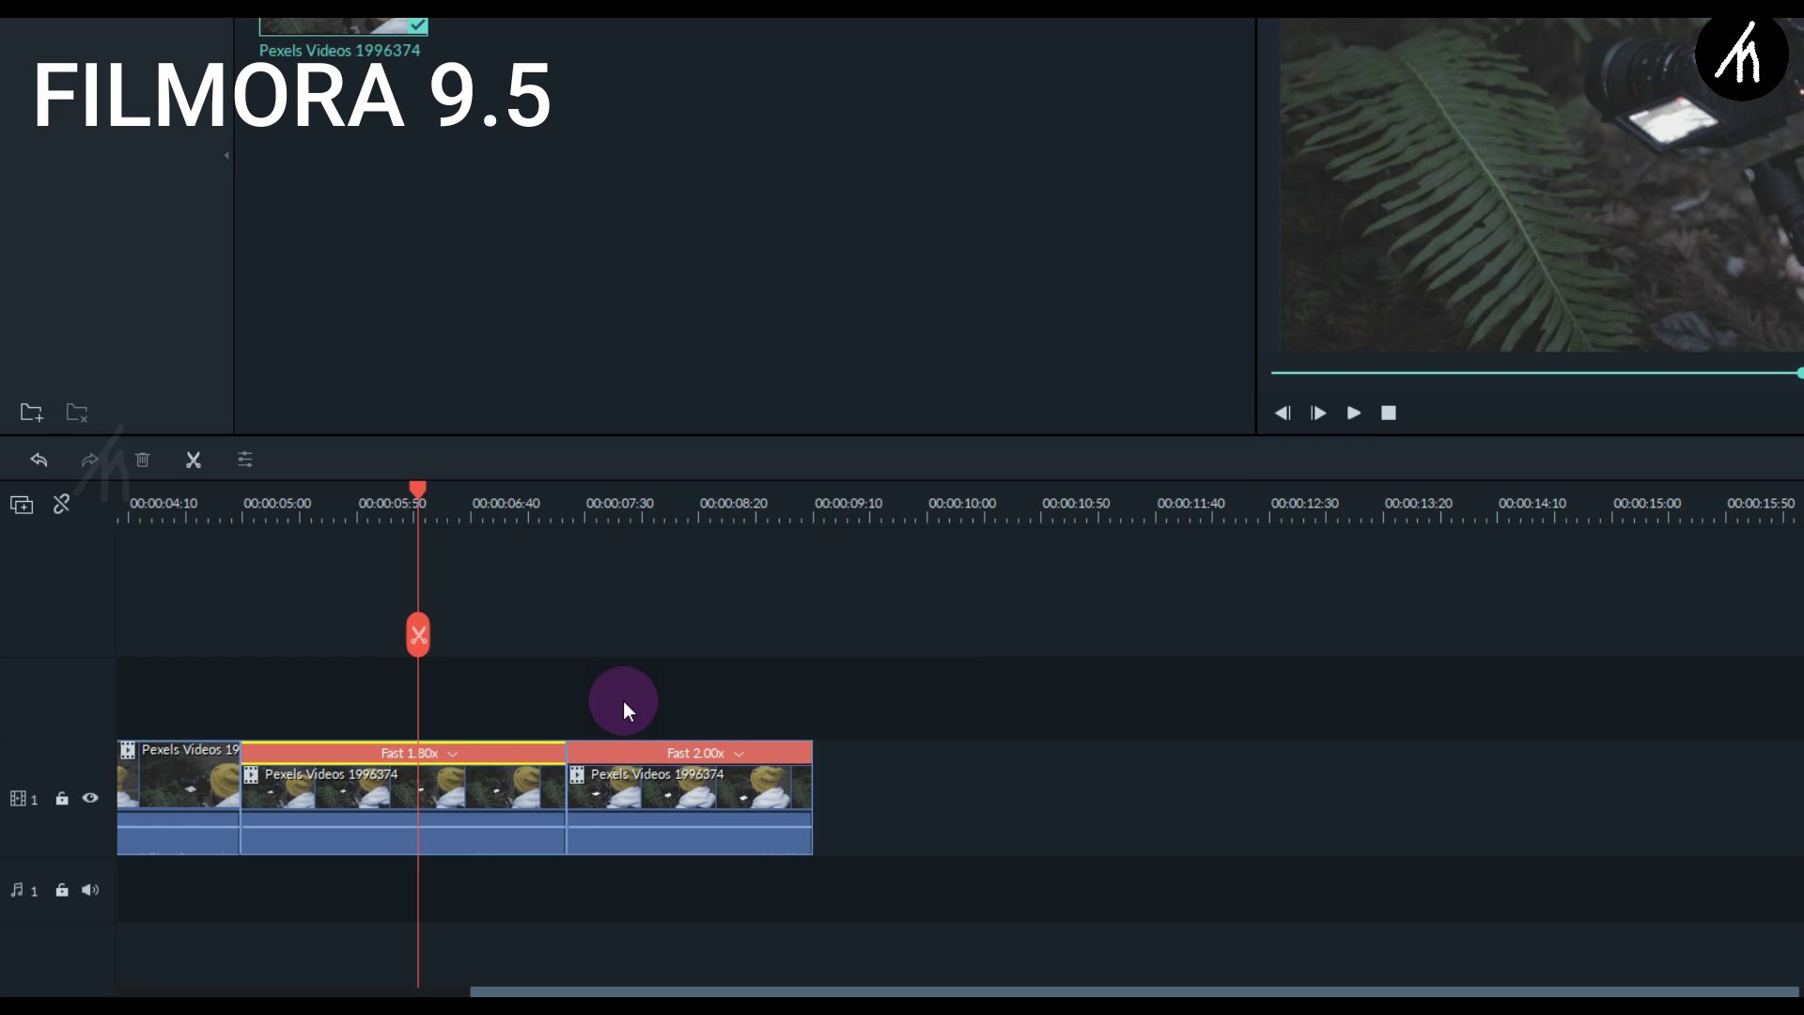
pyautogui.click(560, 783)
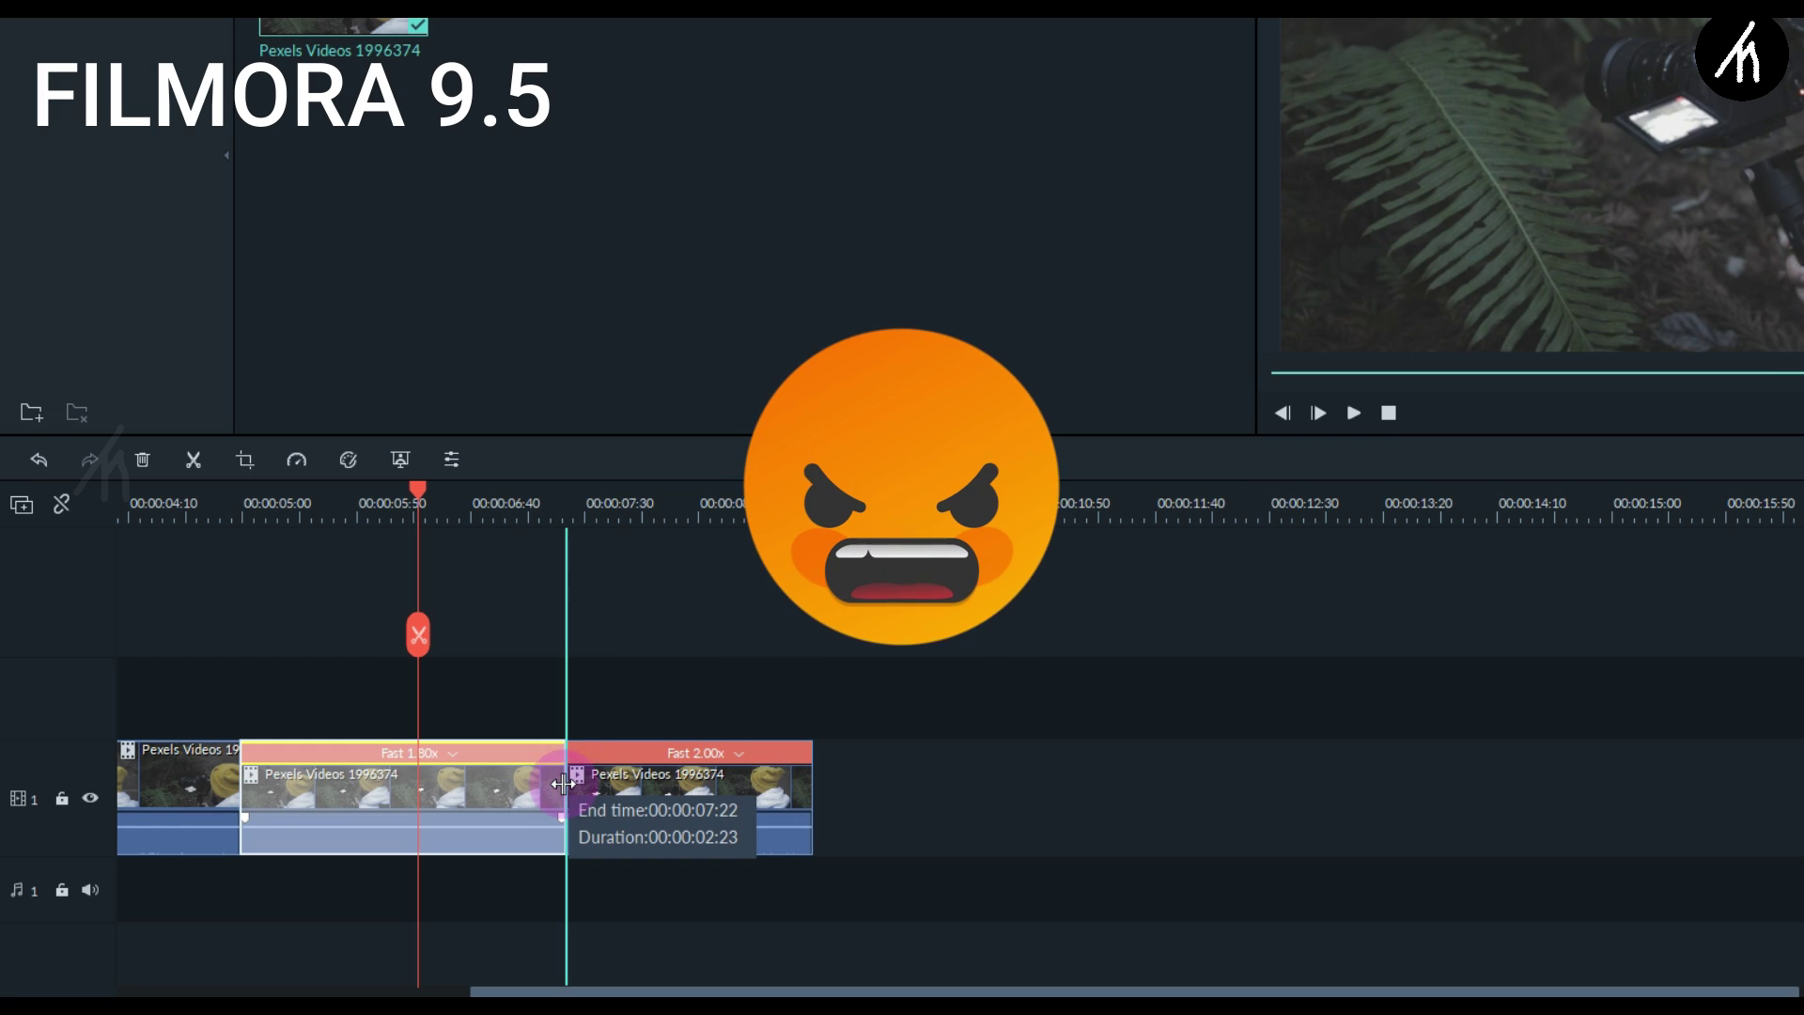
pyautogui.doubleClick(561, 754)
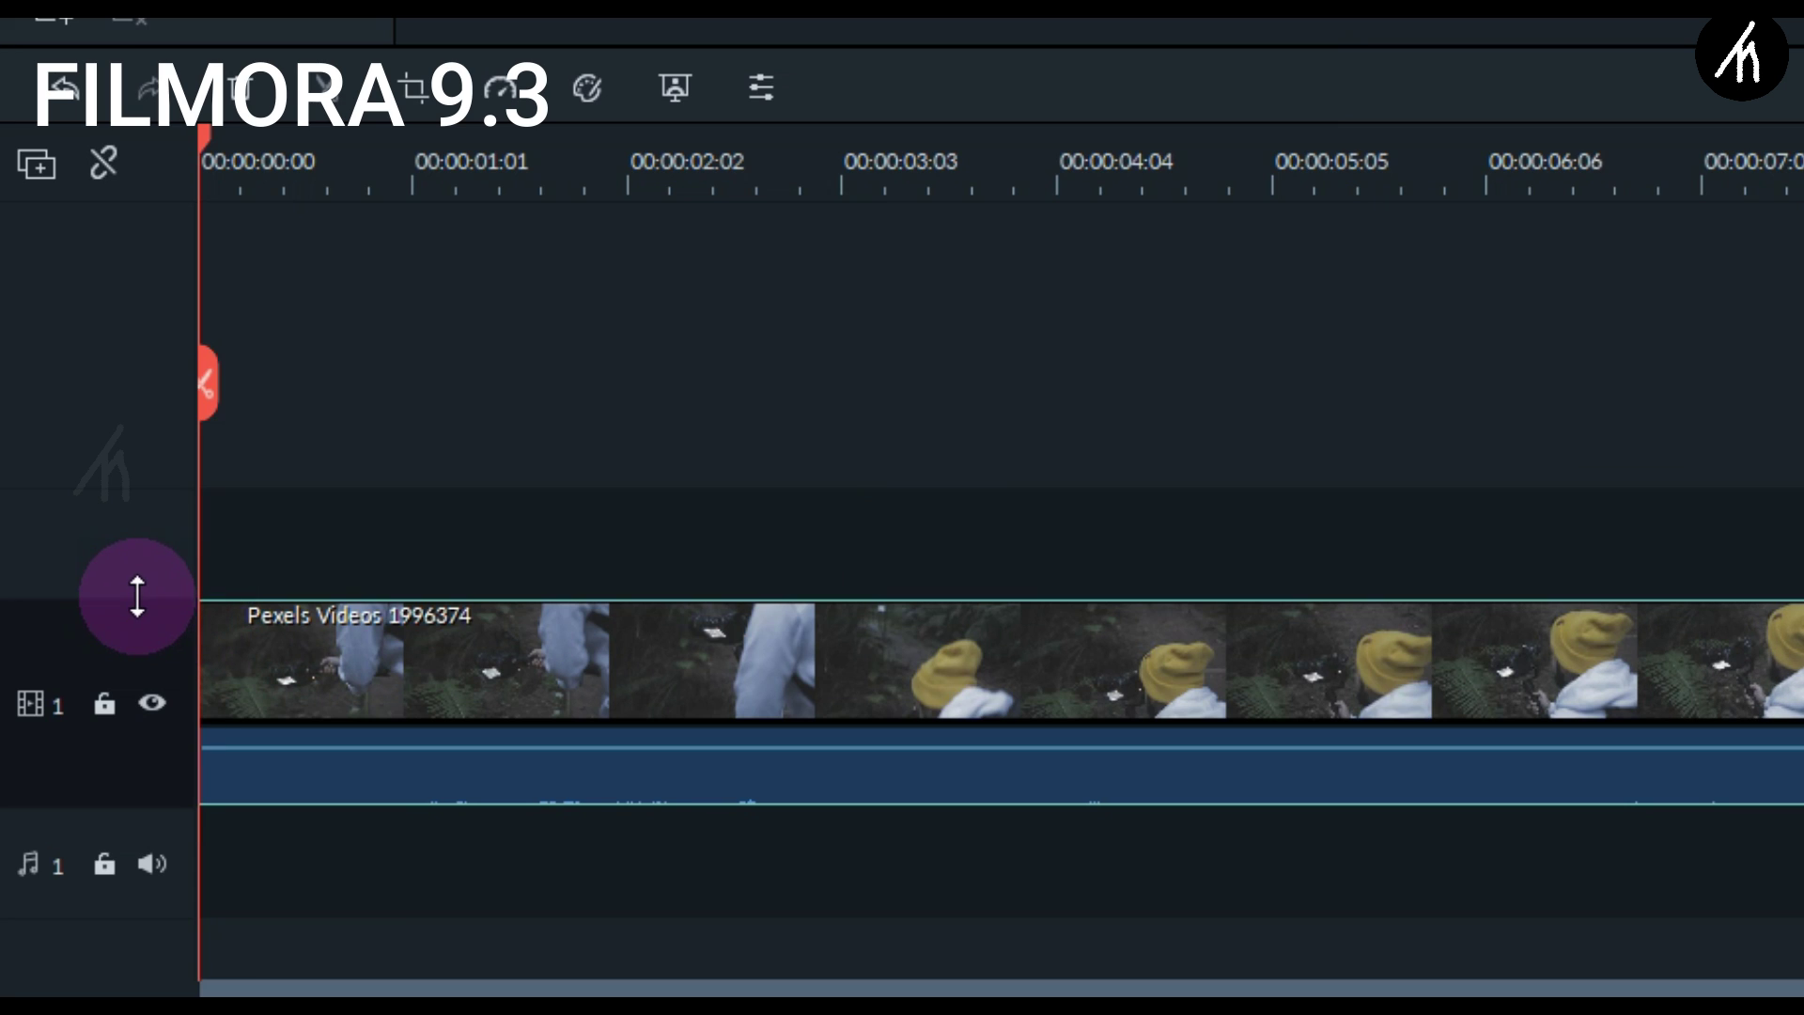
# - Shrink the video track by its boundary and set all tracks to small height
pyautogui.moveTo(138, 595); pyautogui.dragTo(113, 786)
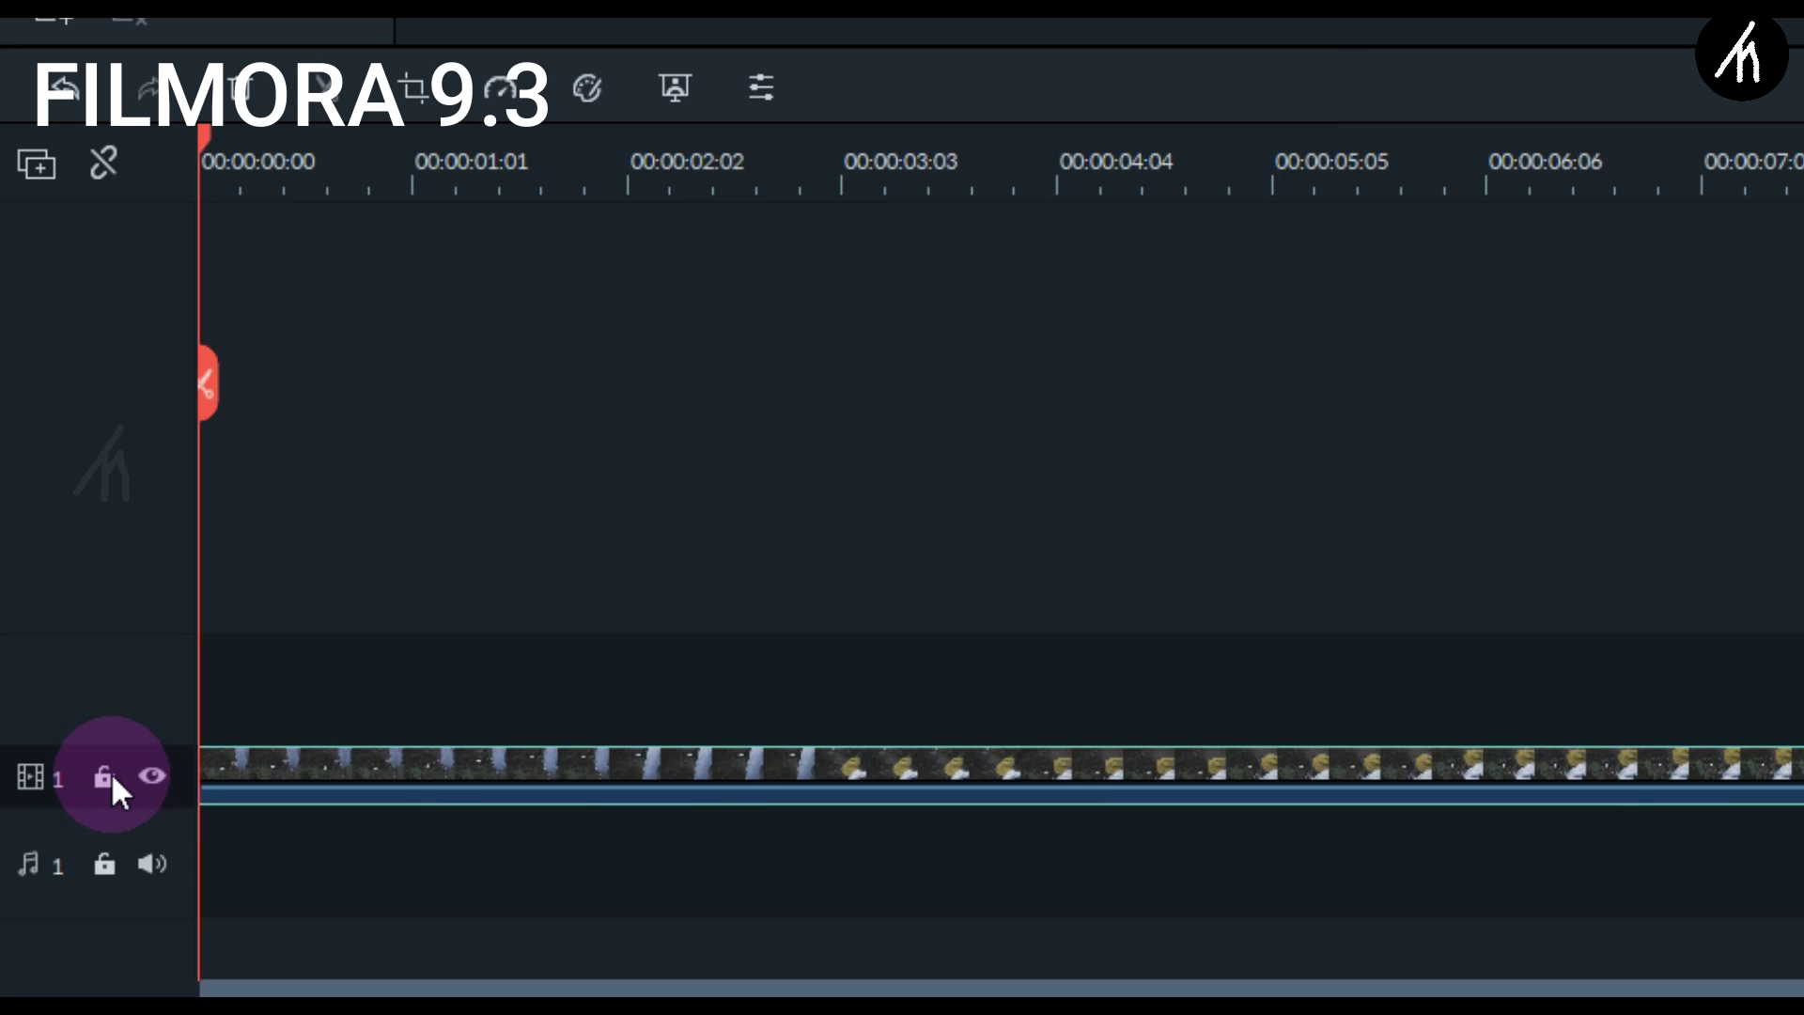
pyautogui.click(228, 757)
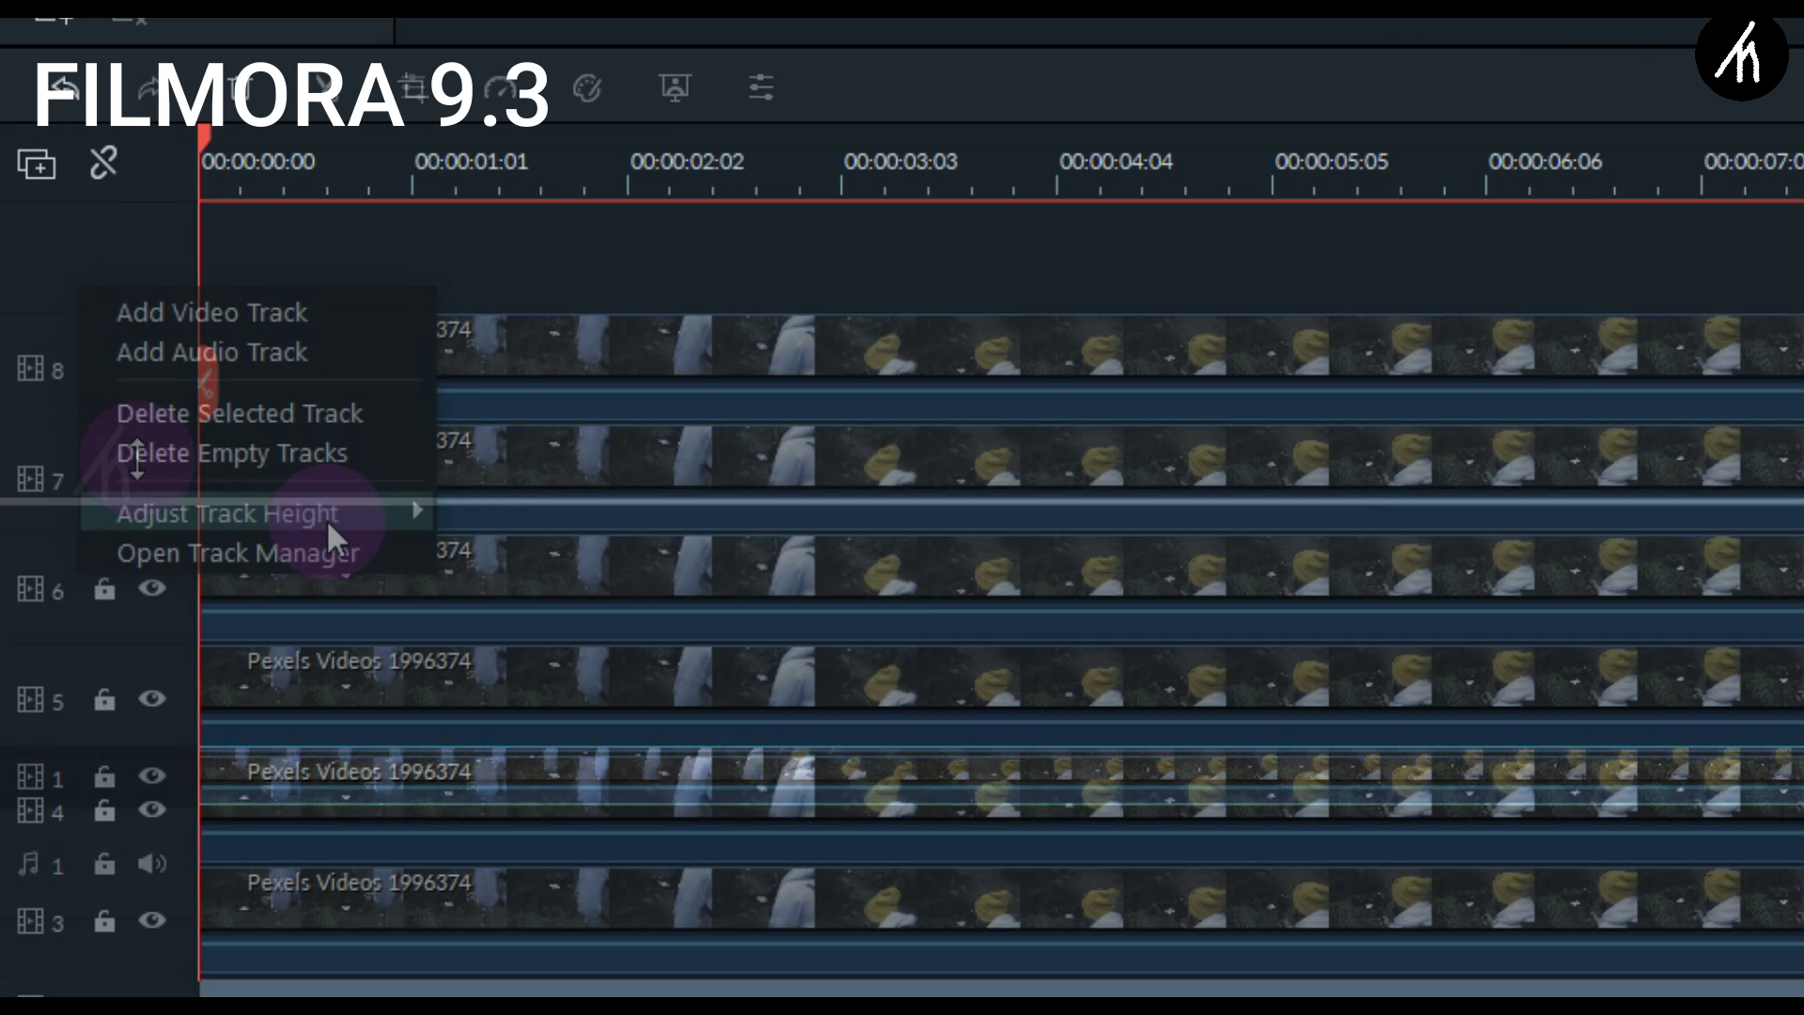
pyautogui.moveTo(338, 512)
pyautogui.click(483, 517)
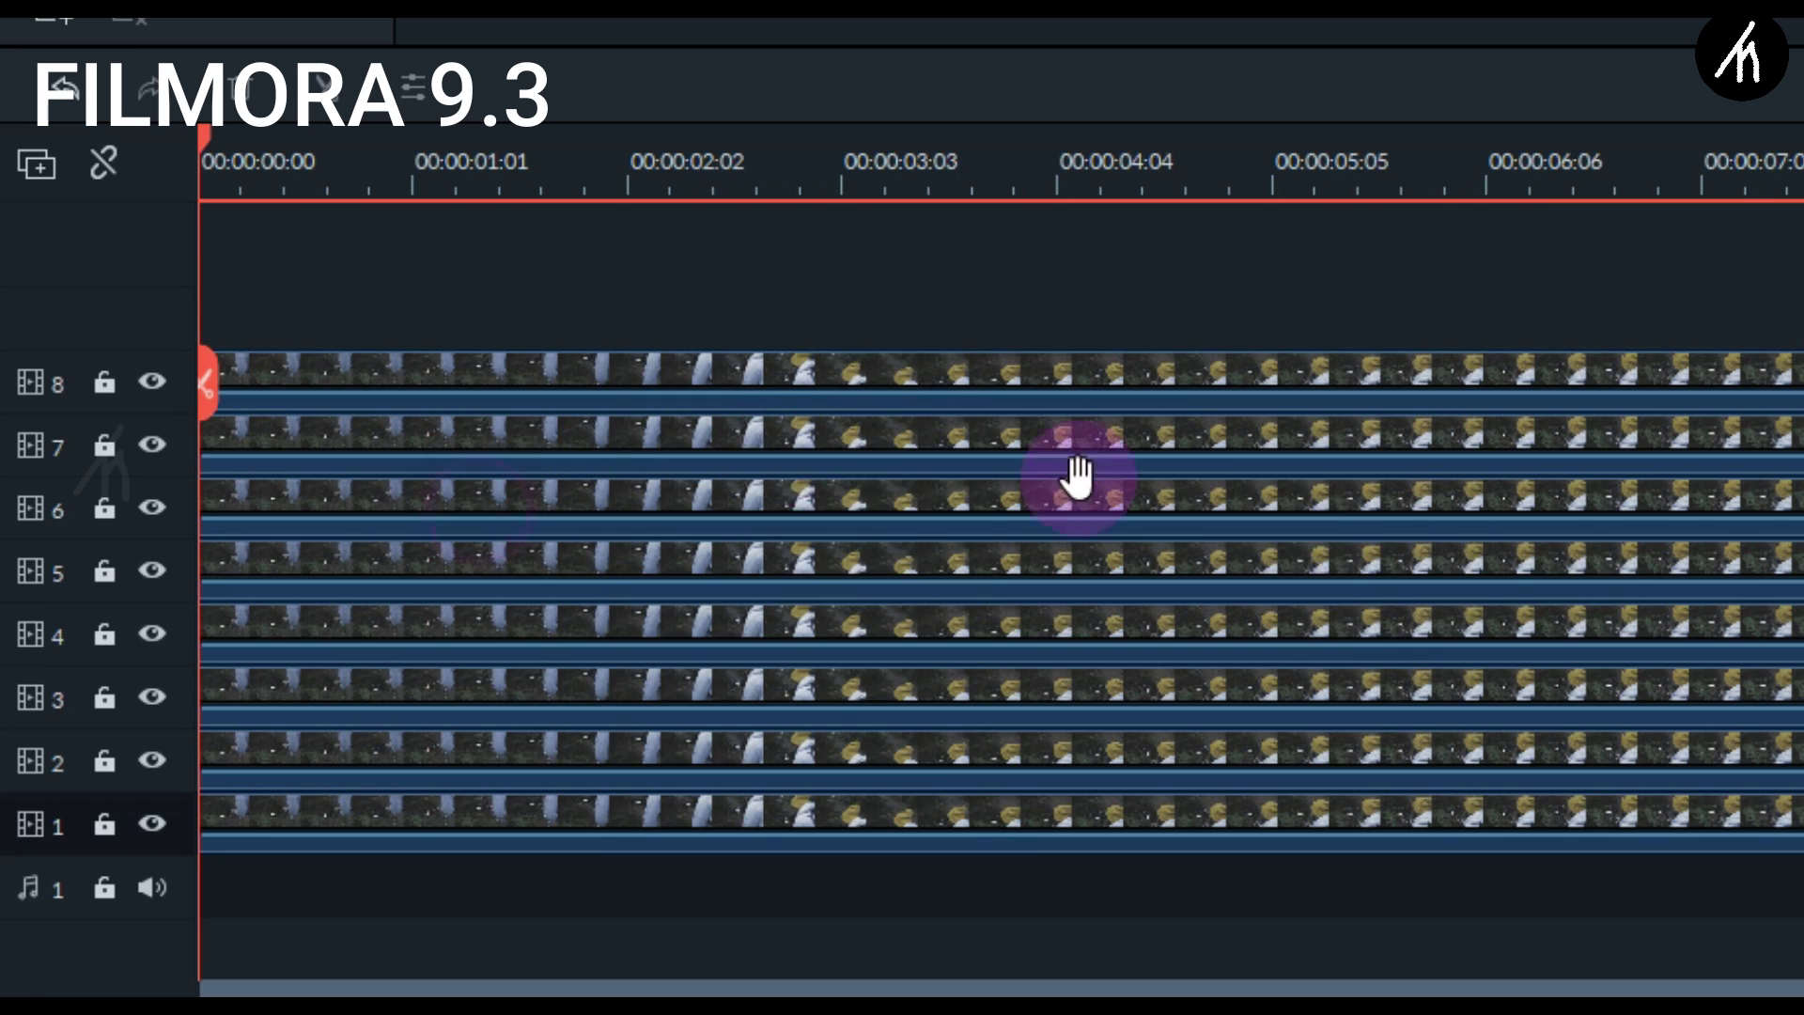
pyautogui.moveTo(737, 285); pyautogui.dragTo(669, 492)
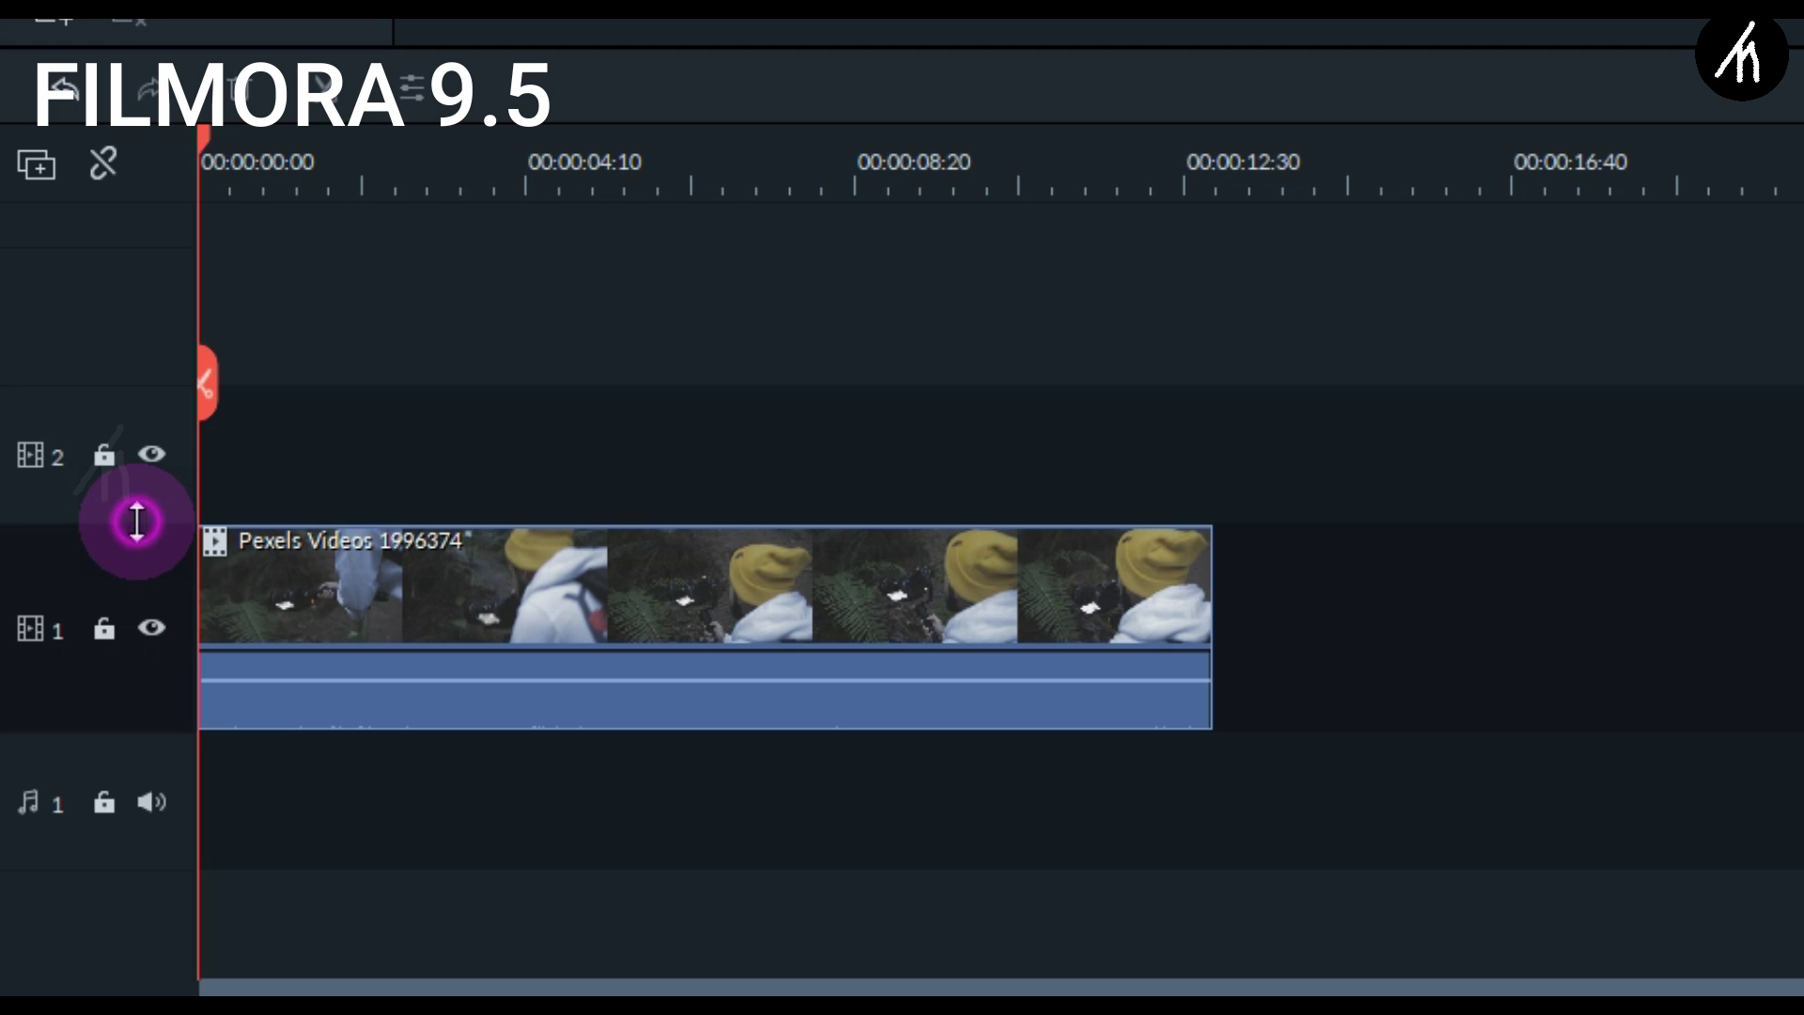
# - Resize video tracks 1 and 2, then switch the track height from normal to small
pyautogui.moveTo(137, 522); pyautogui.dragTo(145, 681)
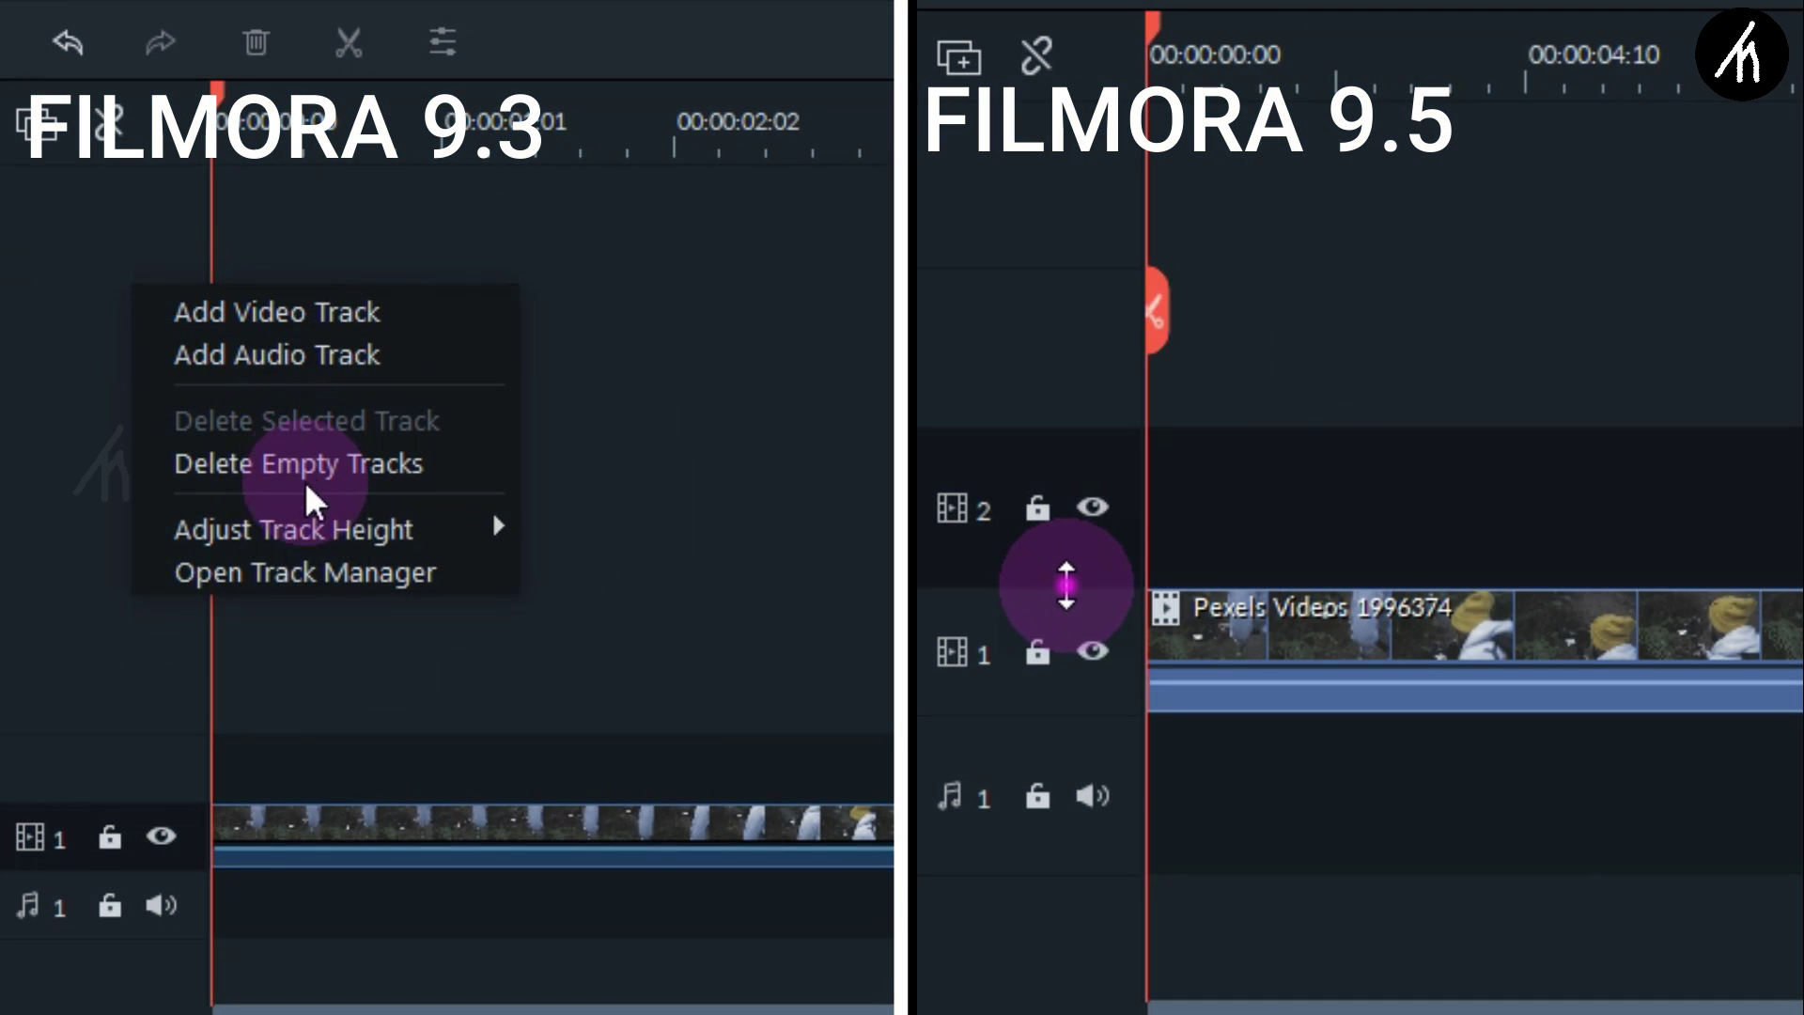
pyautogui.moveTo(314, 529)
pyautogui.rightClick(1081, 630)
pyautogui.click(606, 575)
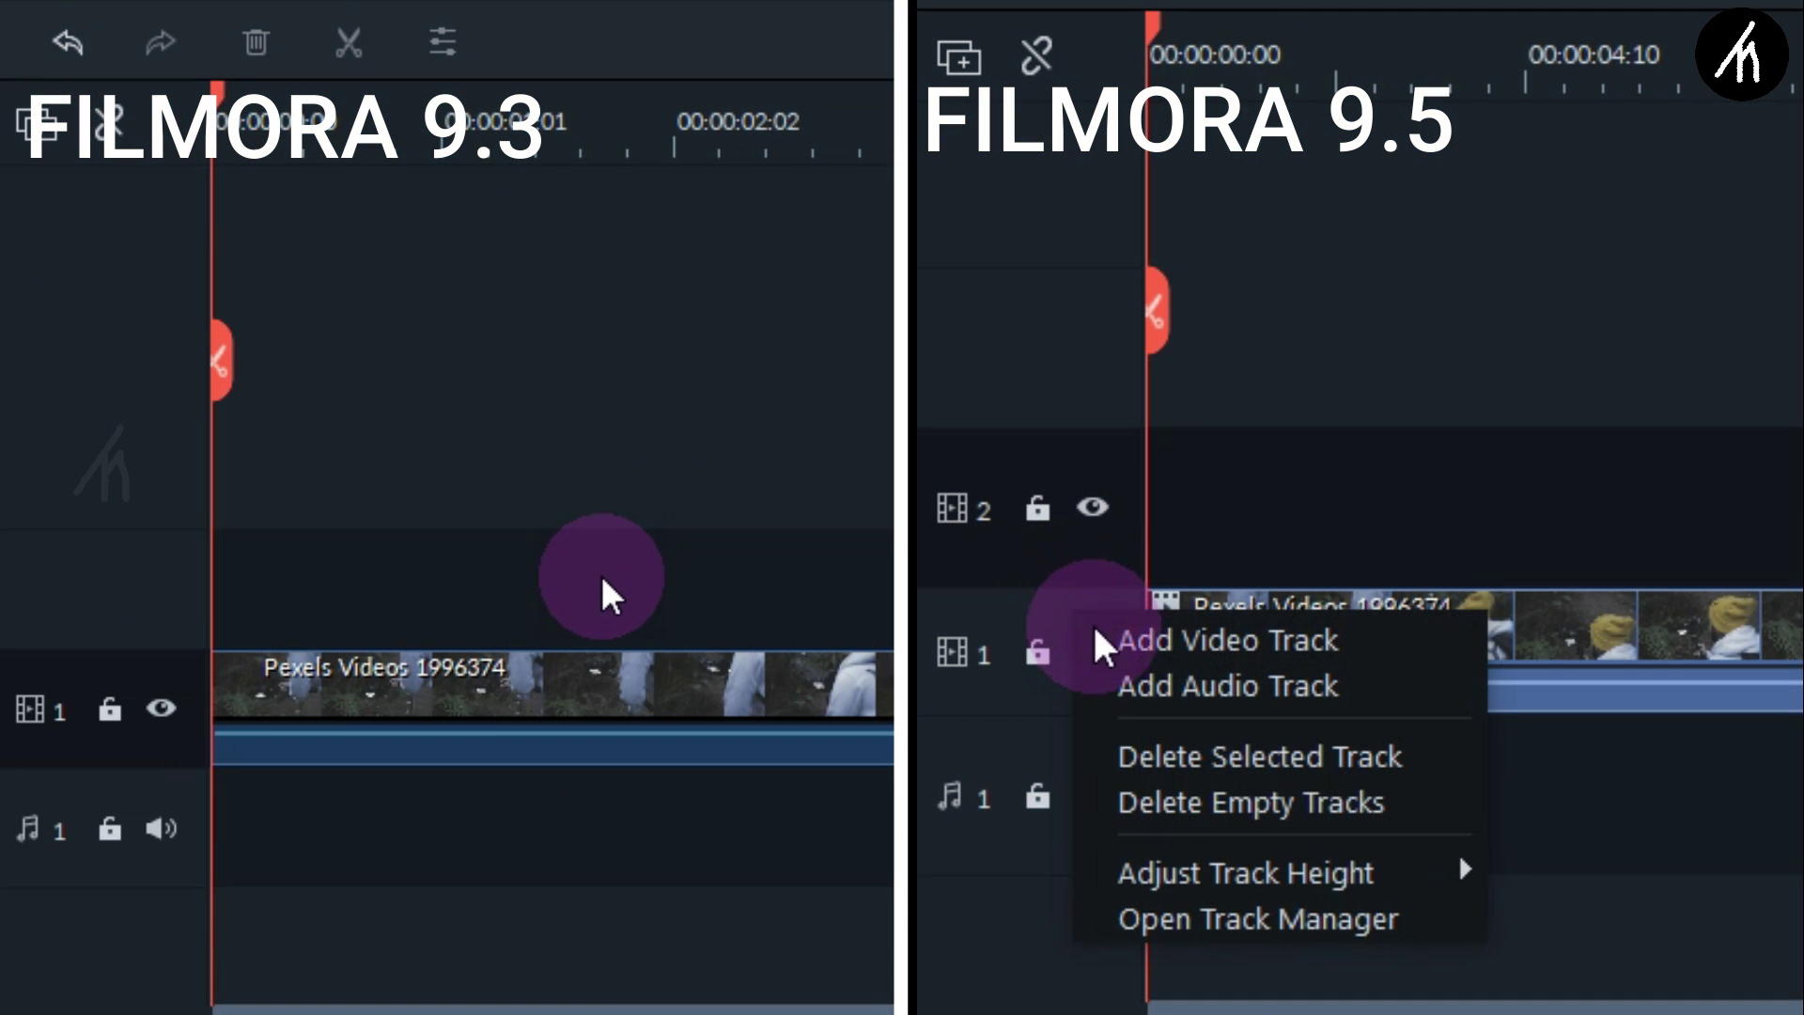
pyautogui.moveTo(1372, 873)
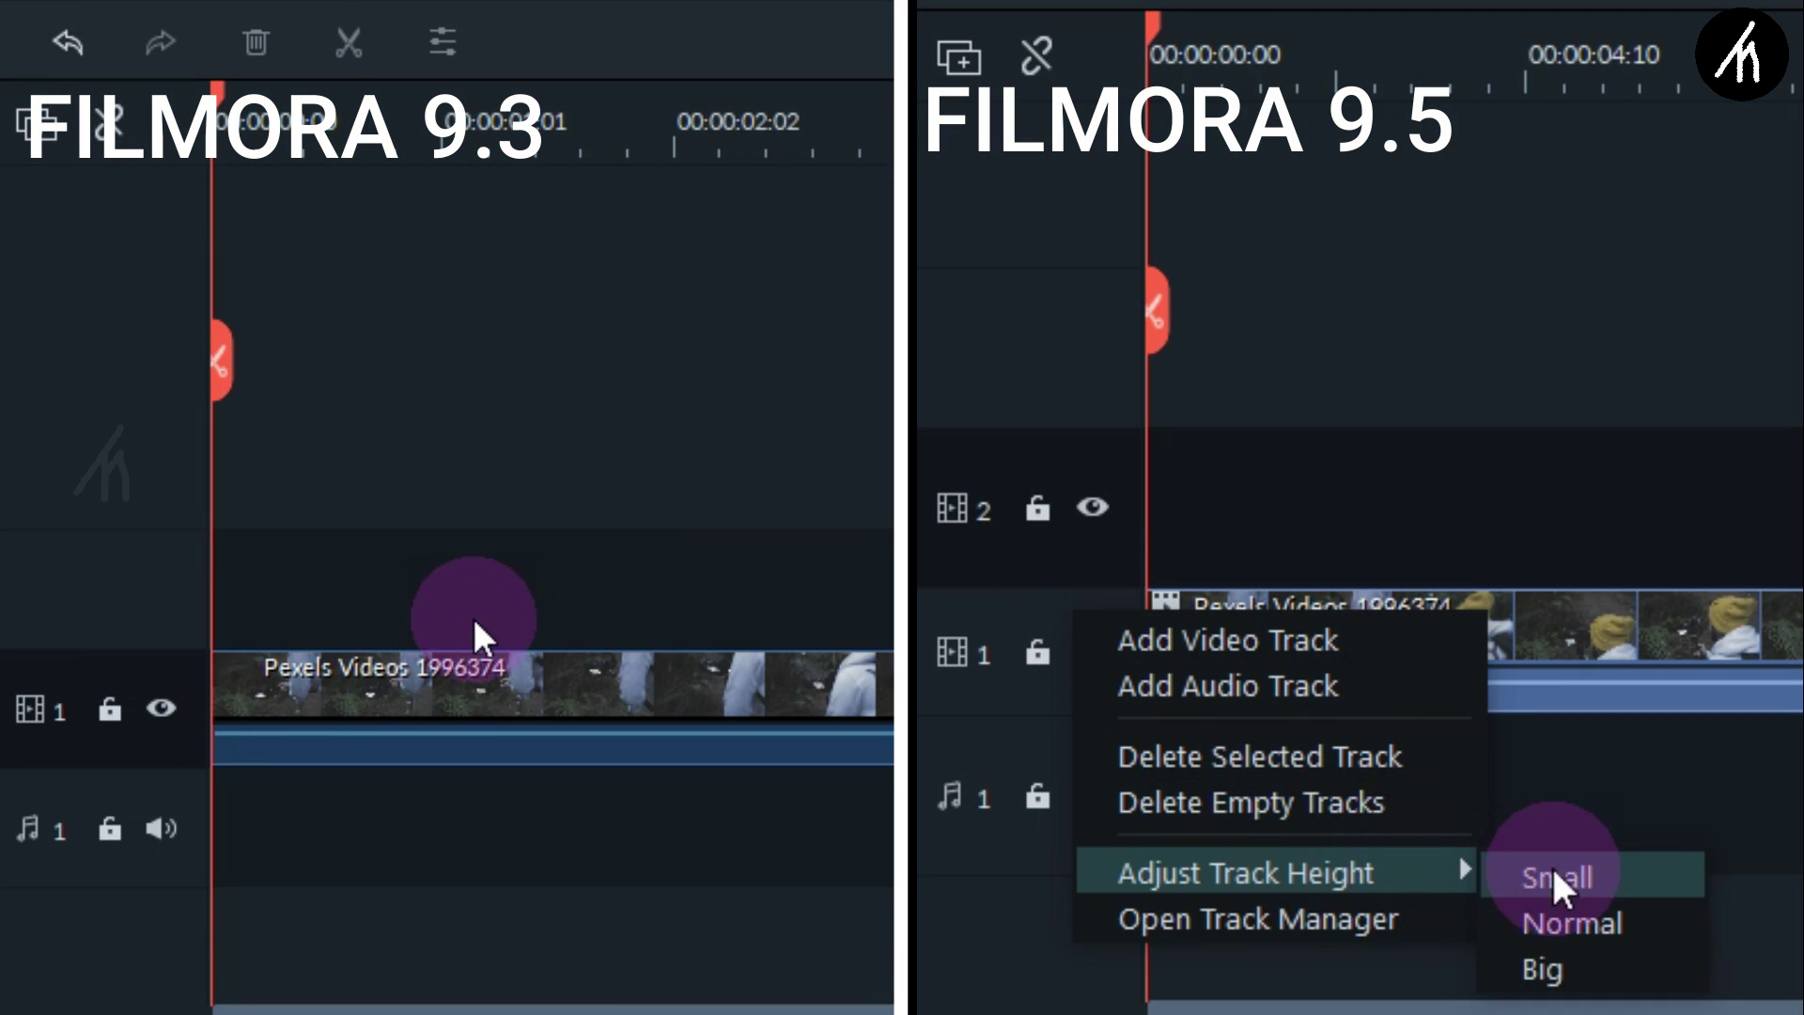
pyautogui.click(1565, 882)
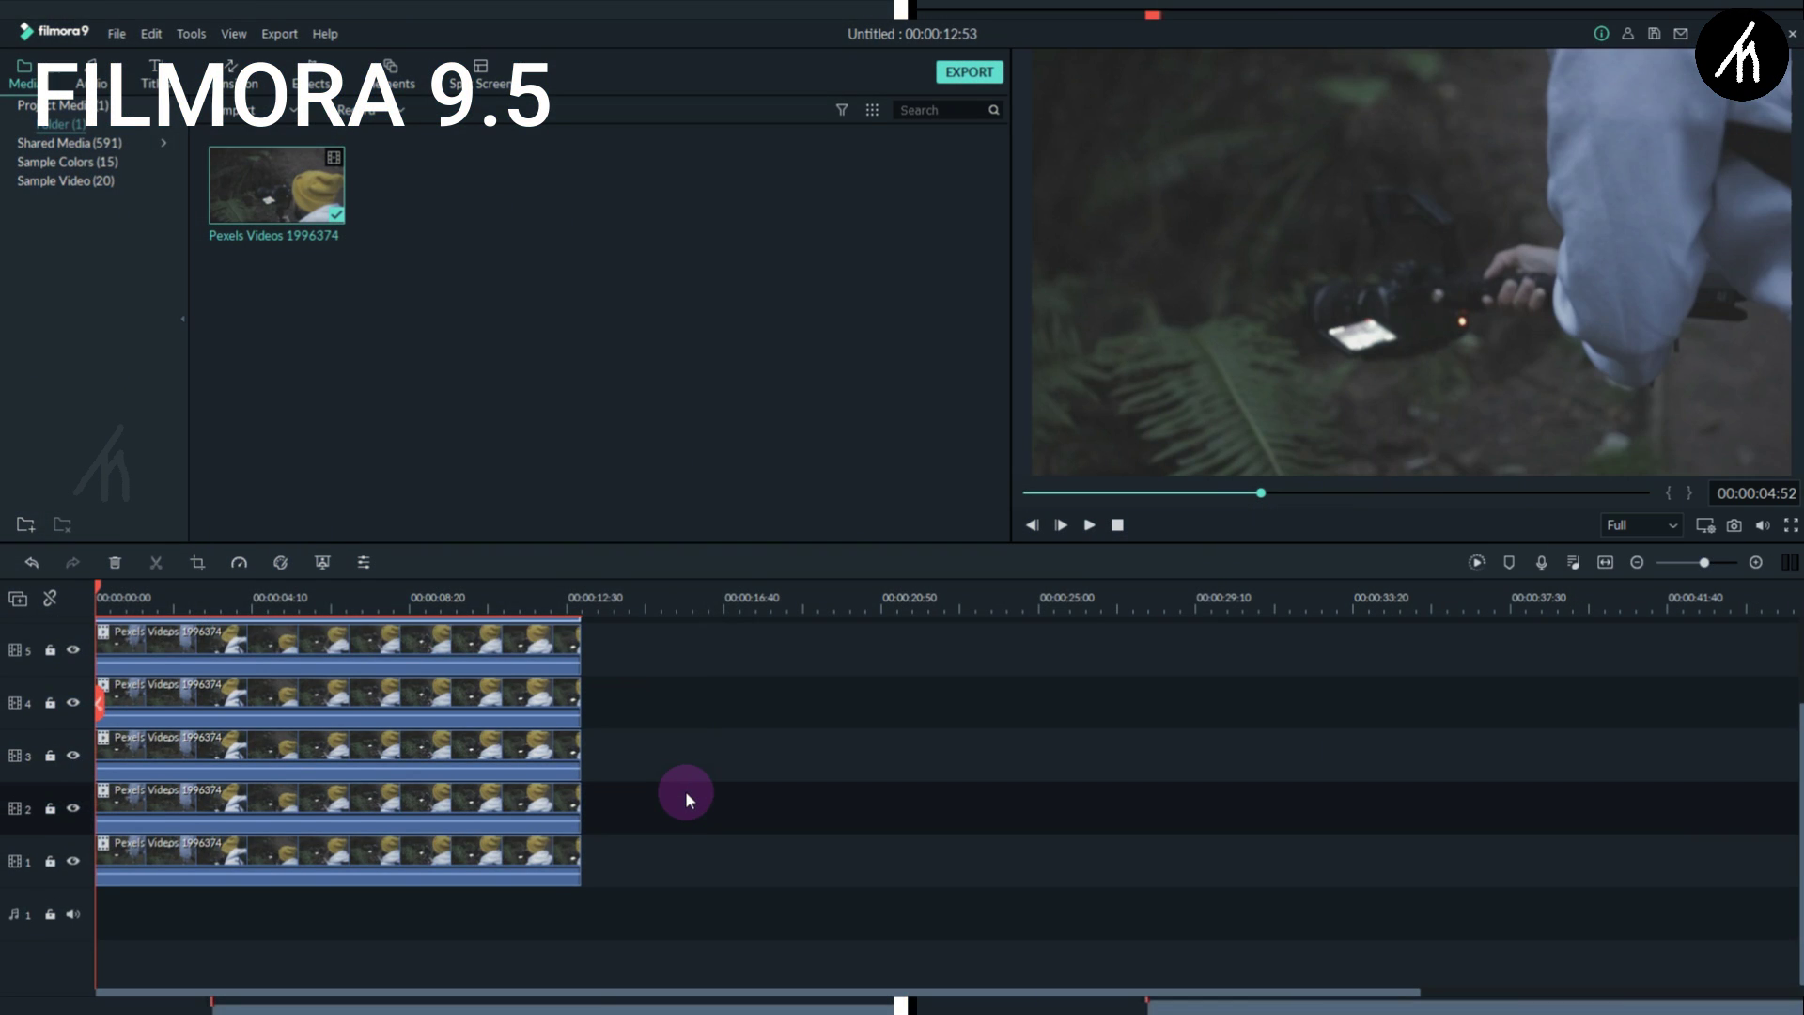
# - Paste another copy of the clip onto a sixth track, enlarge the timeline, and adjust track height
pyautogui.hotkey('ctrl', 'v')
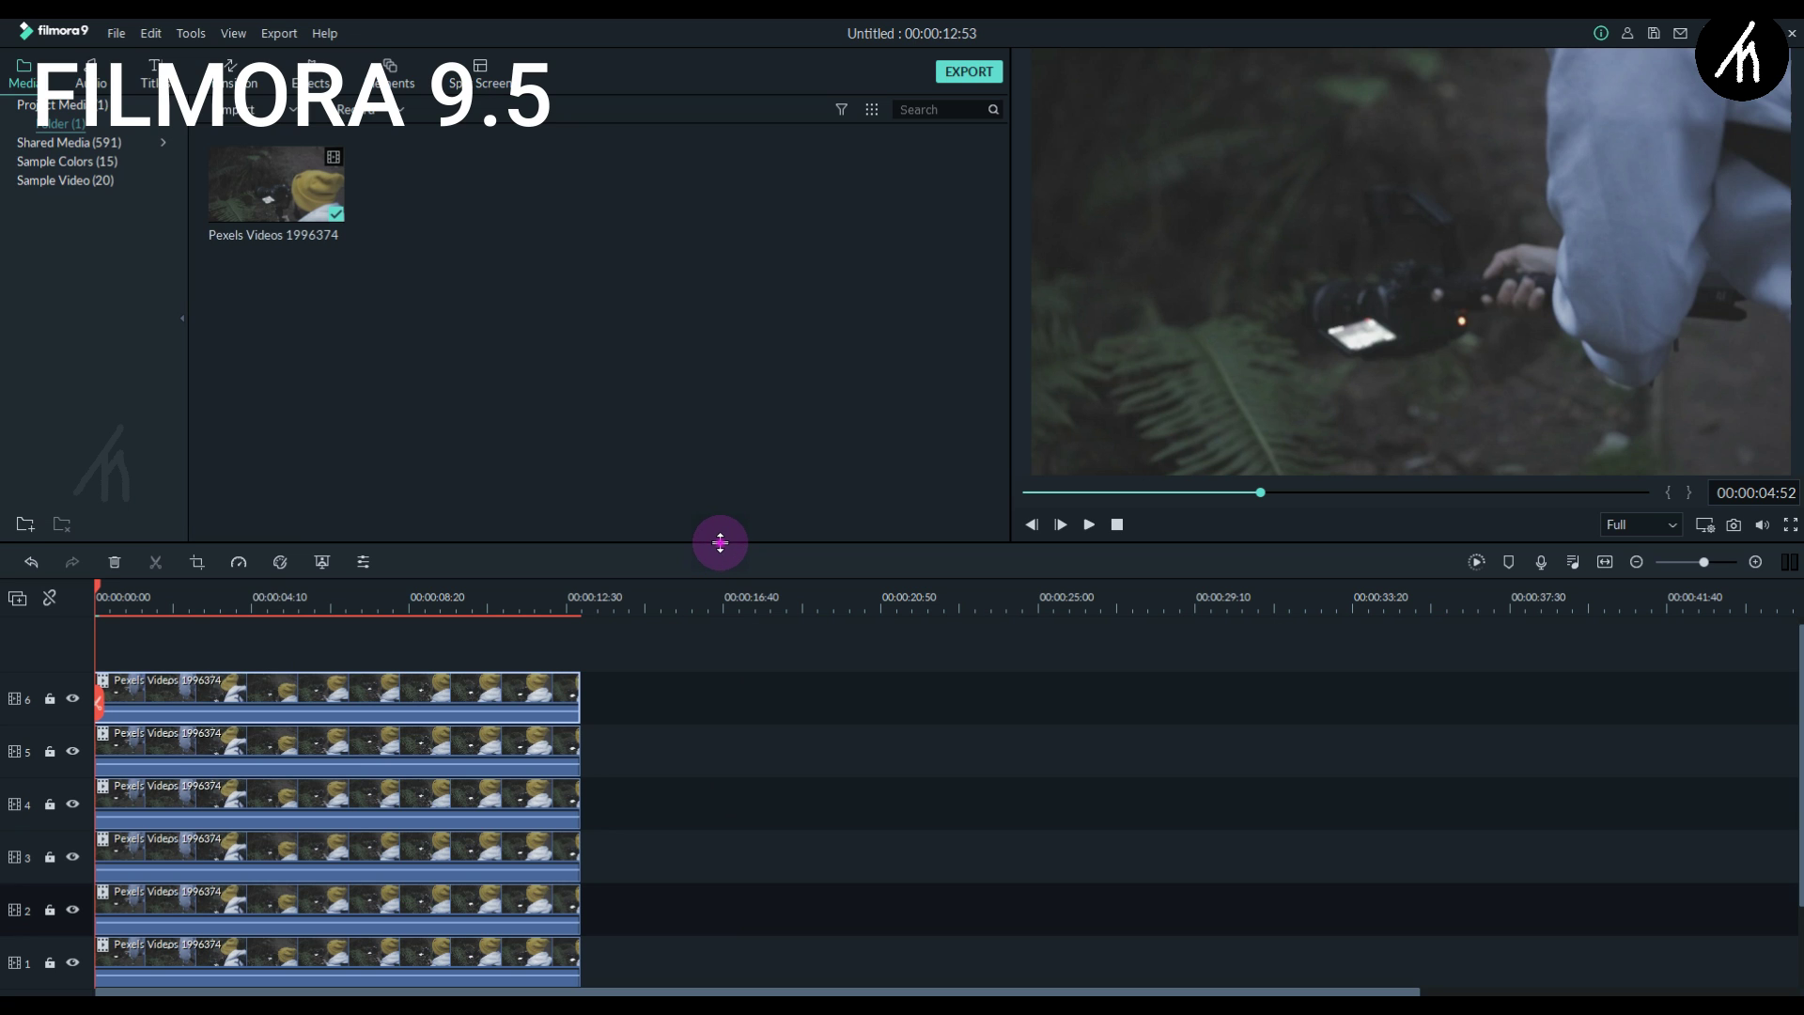
pyautogui.moveTo(720, 543)
pyautogui.mouseDown()
pyautogui.moveTo(745, 353)
pyautogui.moveTo(737, 523)
pyautogui.mouseUp()
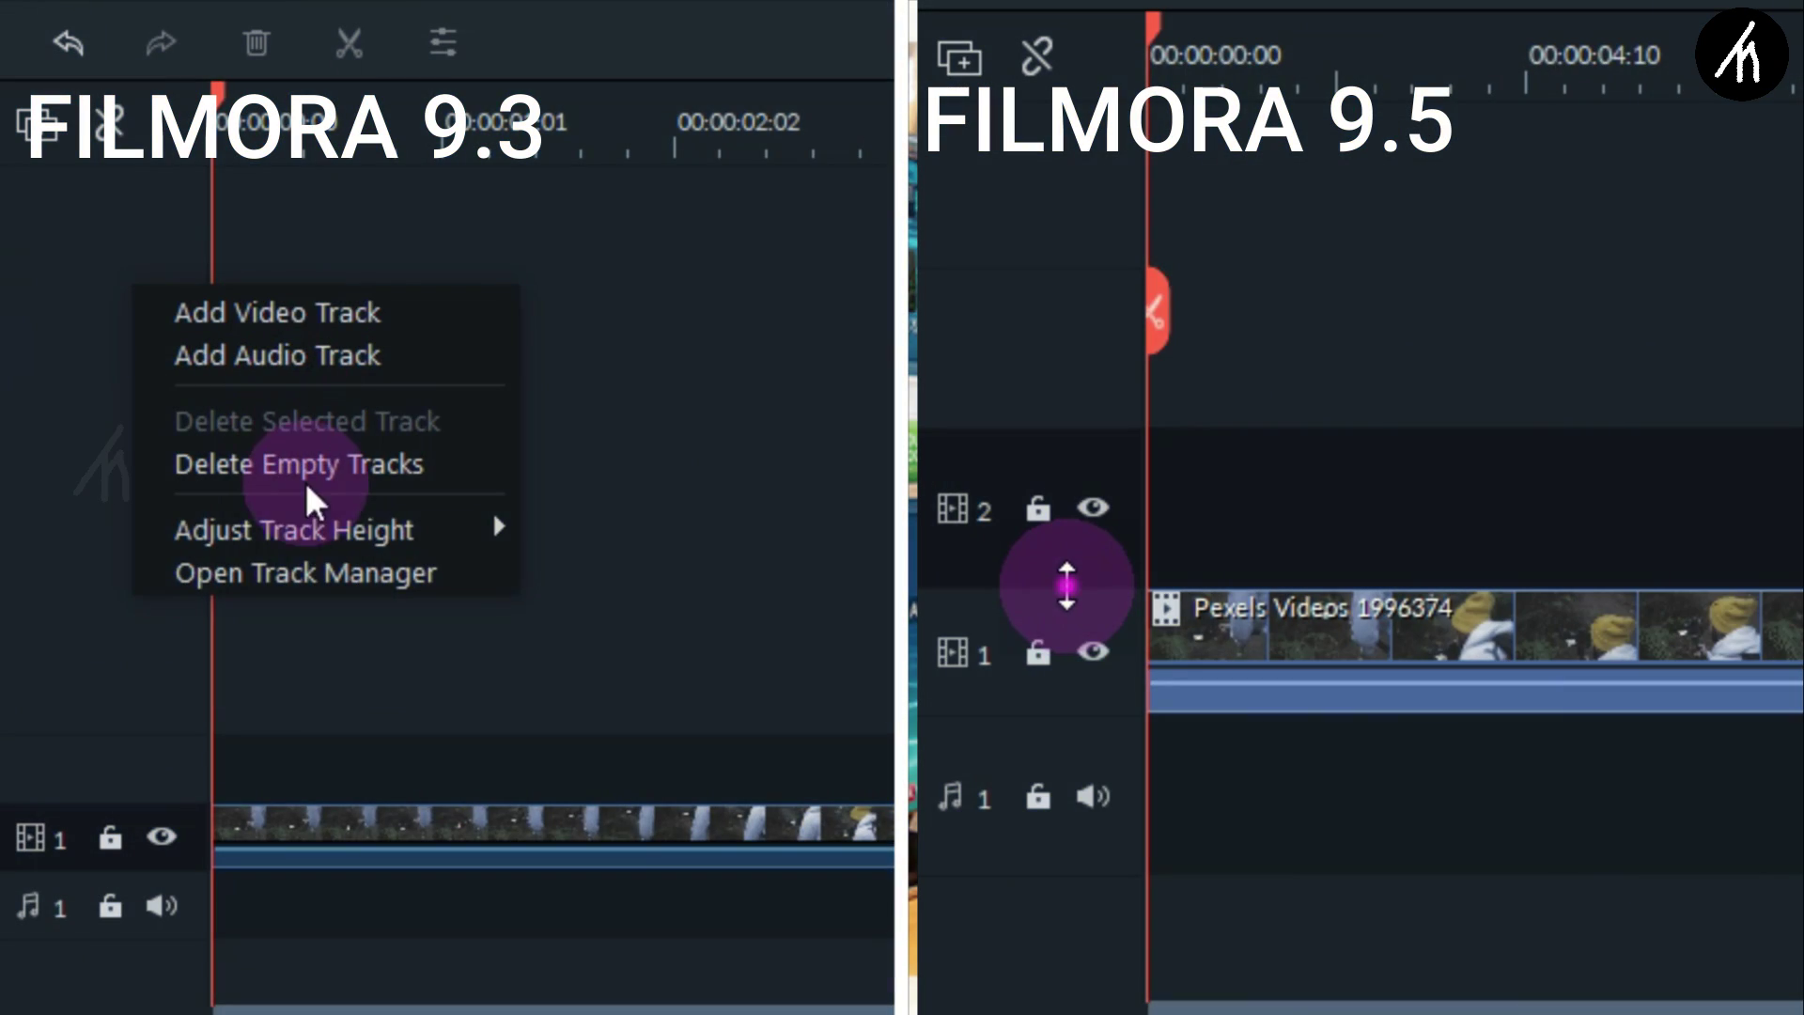
pyautogui.moveTo(302, 531)
pyautogui.rightClick(1074, 615)
pyautogui.click(612, 575)
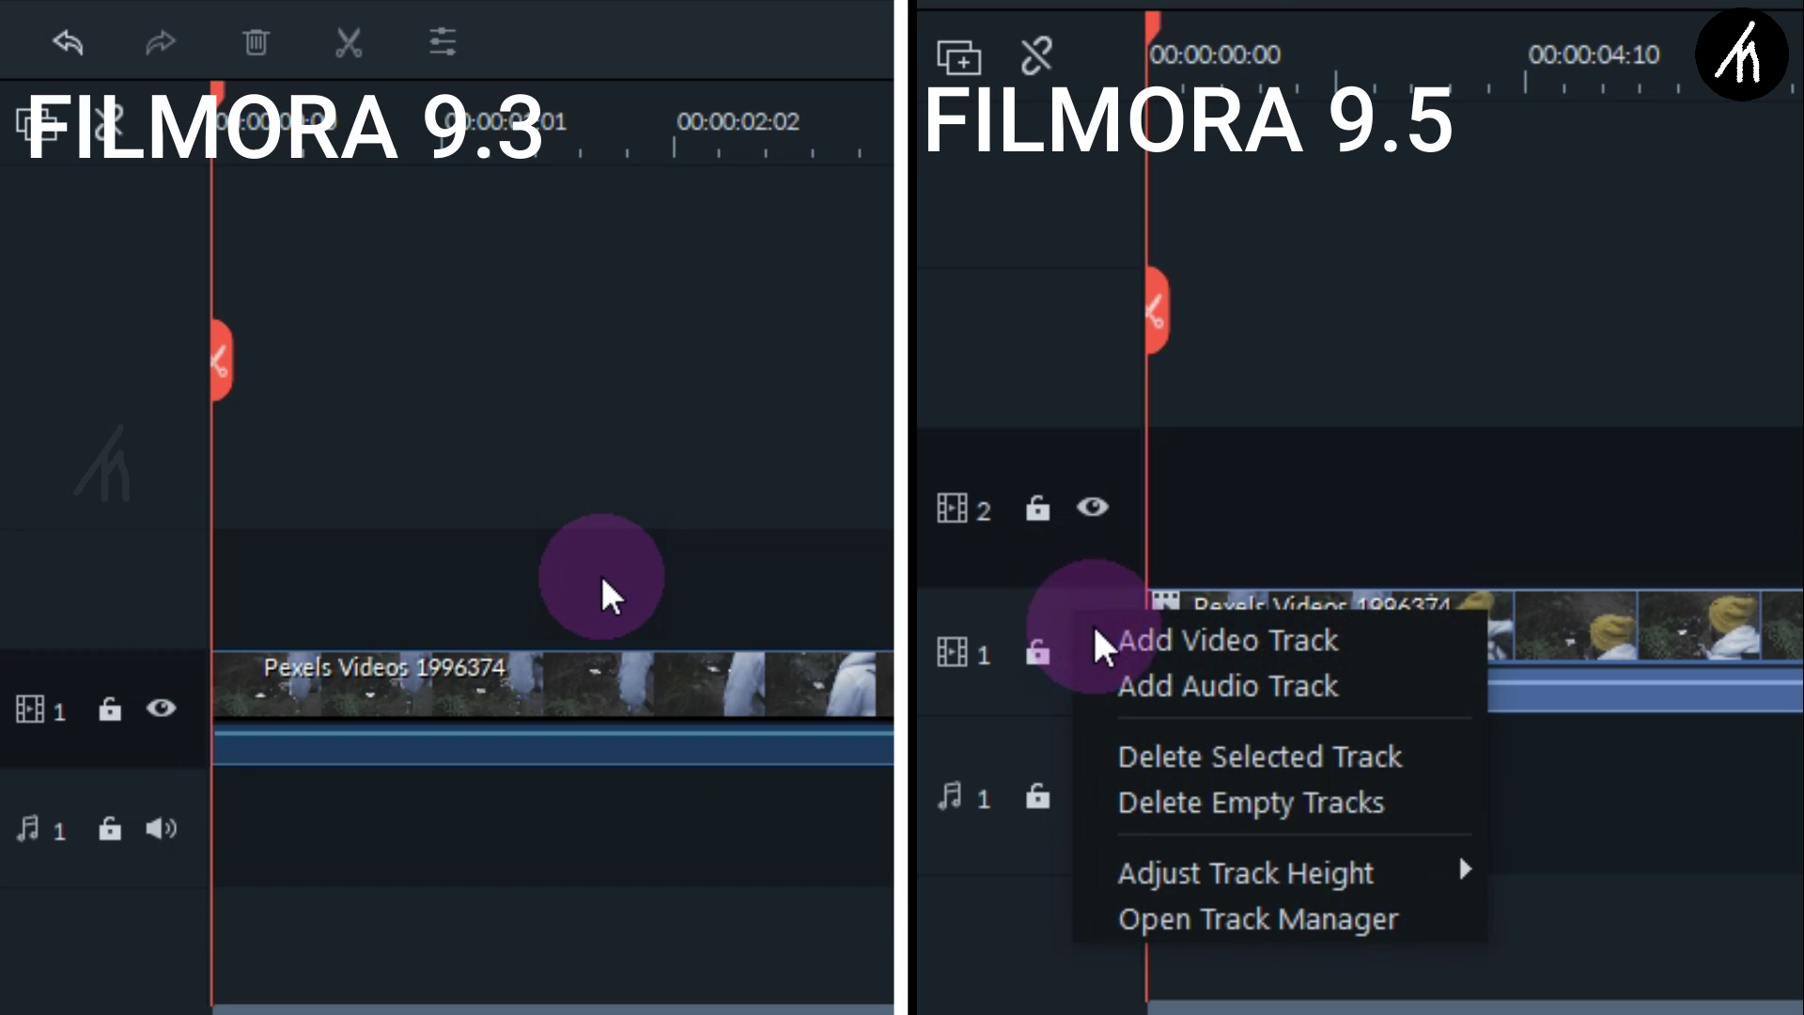
pyautogui.moveTo(1372, 862)
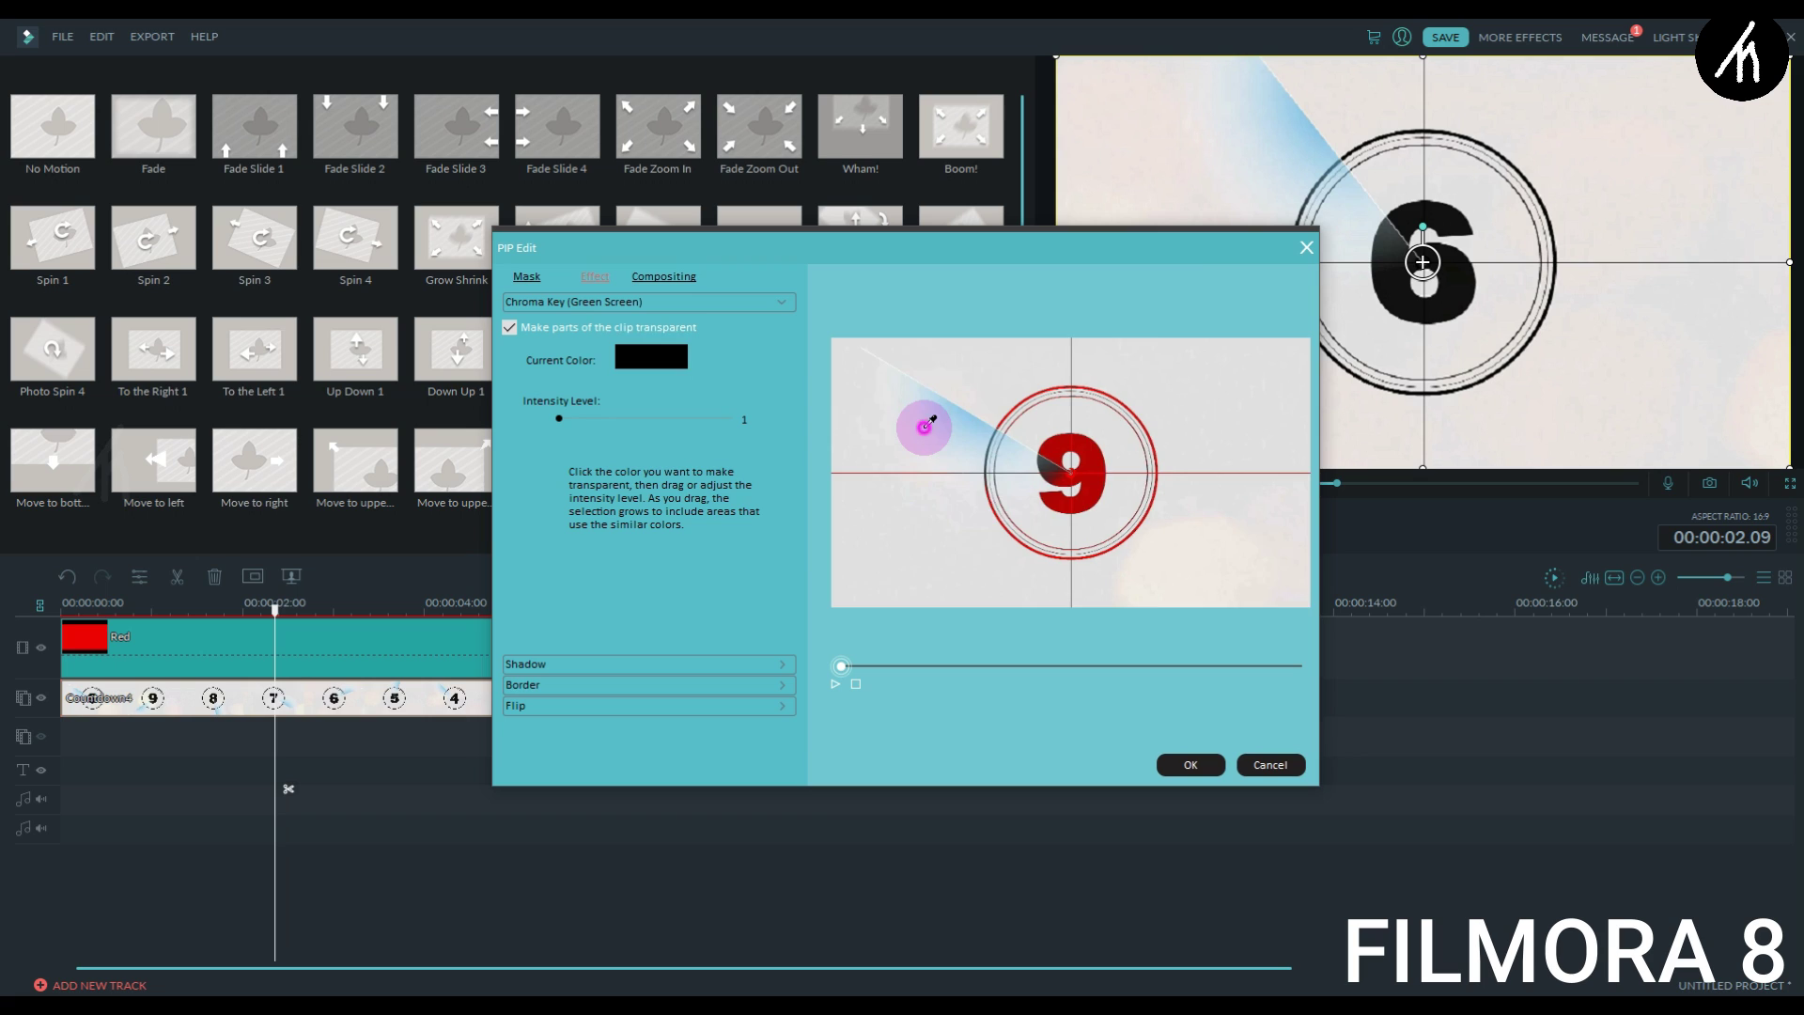
# - Use the Chroma Key eyedropper to pick the black of the 9 as transparent
pyautogui.click(940, 432)
pyautogui.click(1039, 440)
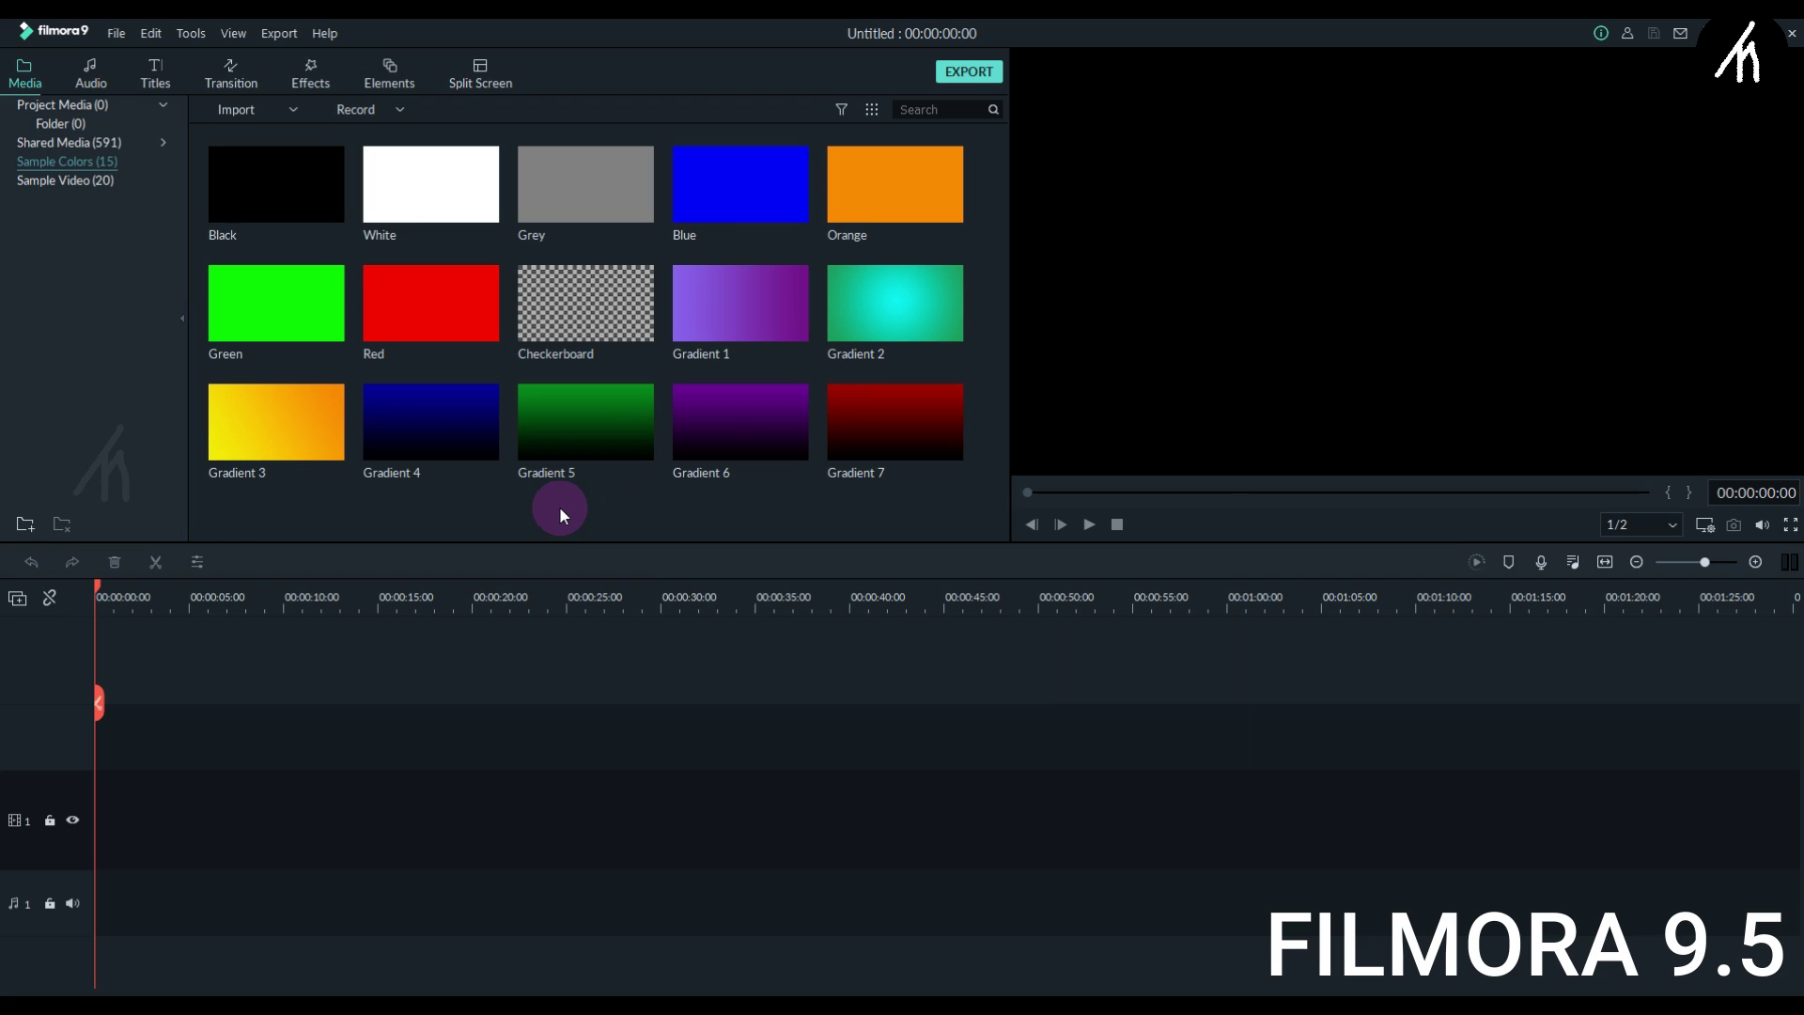
# - Place the Red sample colour clip at the start of track 1
pyautogui.click(467, 291)
pyautogui.moveTo(470, 297); pyautogui.dragTo(92, 819)
pyautogui.moveTo(231, 599); pyautogui.dragTo(358, 583)
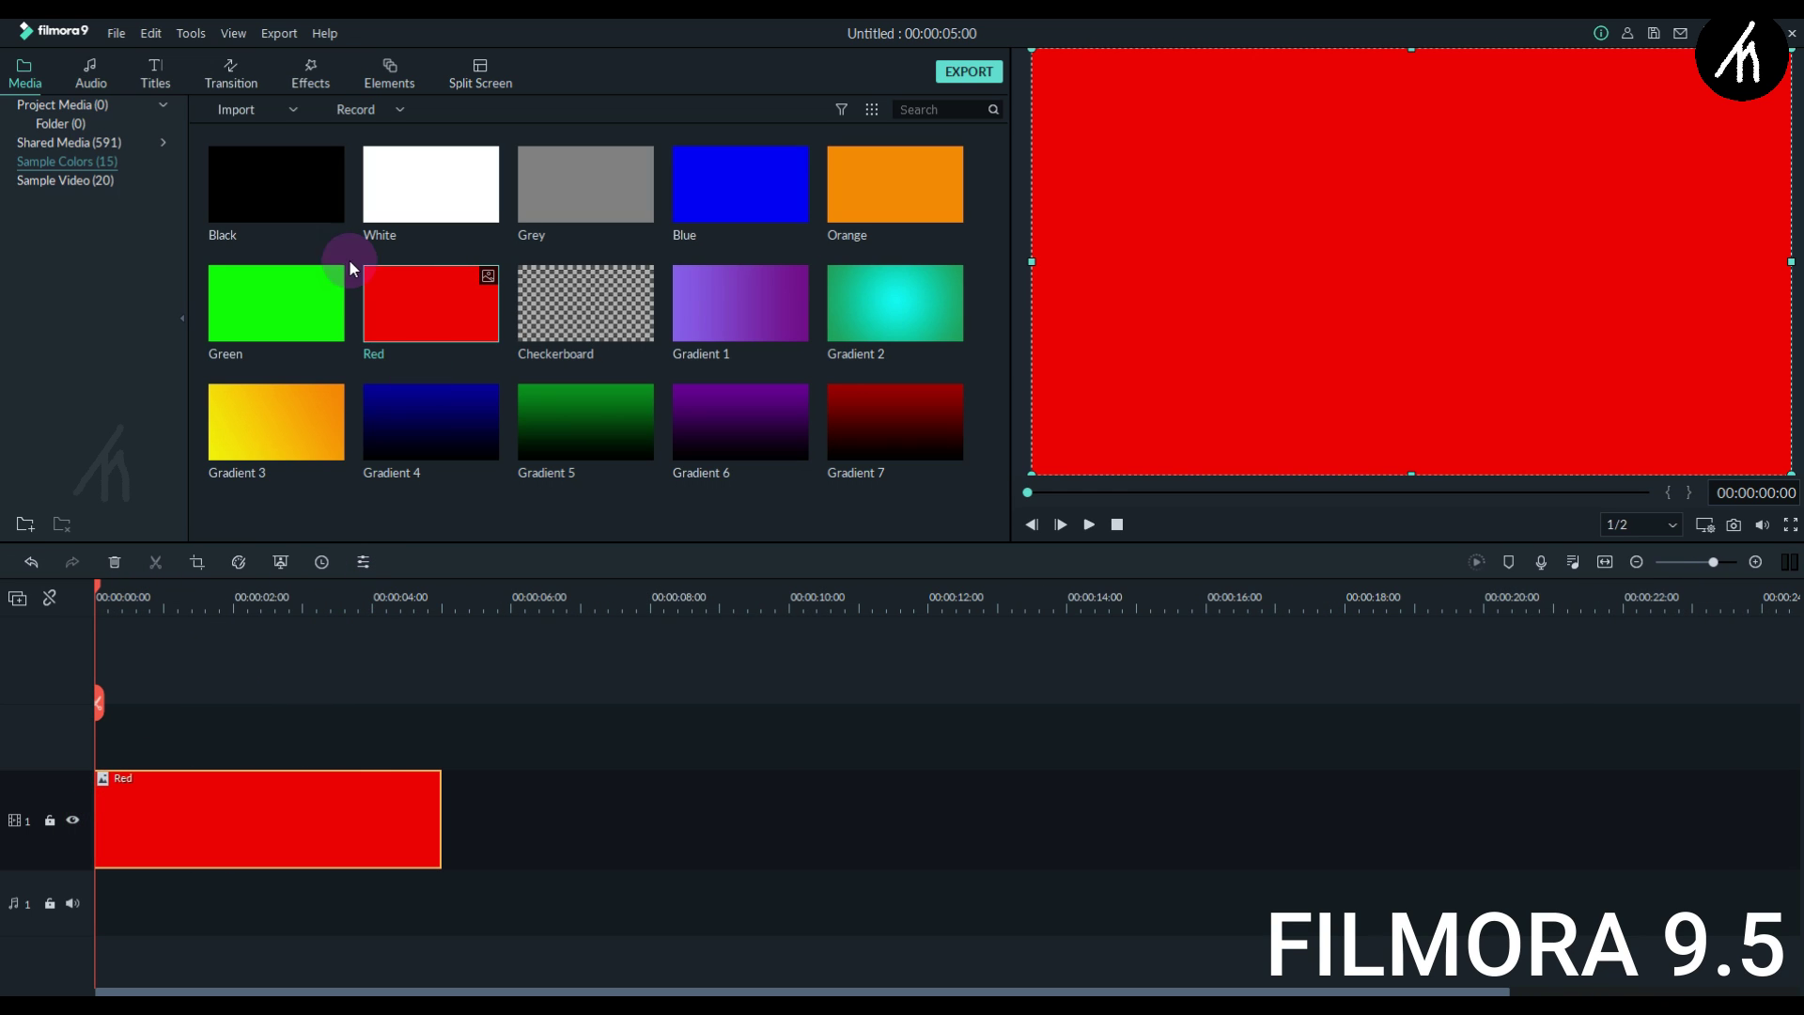
# - Add Countdown 4 above the red clip at 1280x720 25fps and open its video settings at 00:00:02:09
pyautogui.click(85, 182)
pyautogui.scroll(-1, 675, 438)
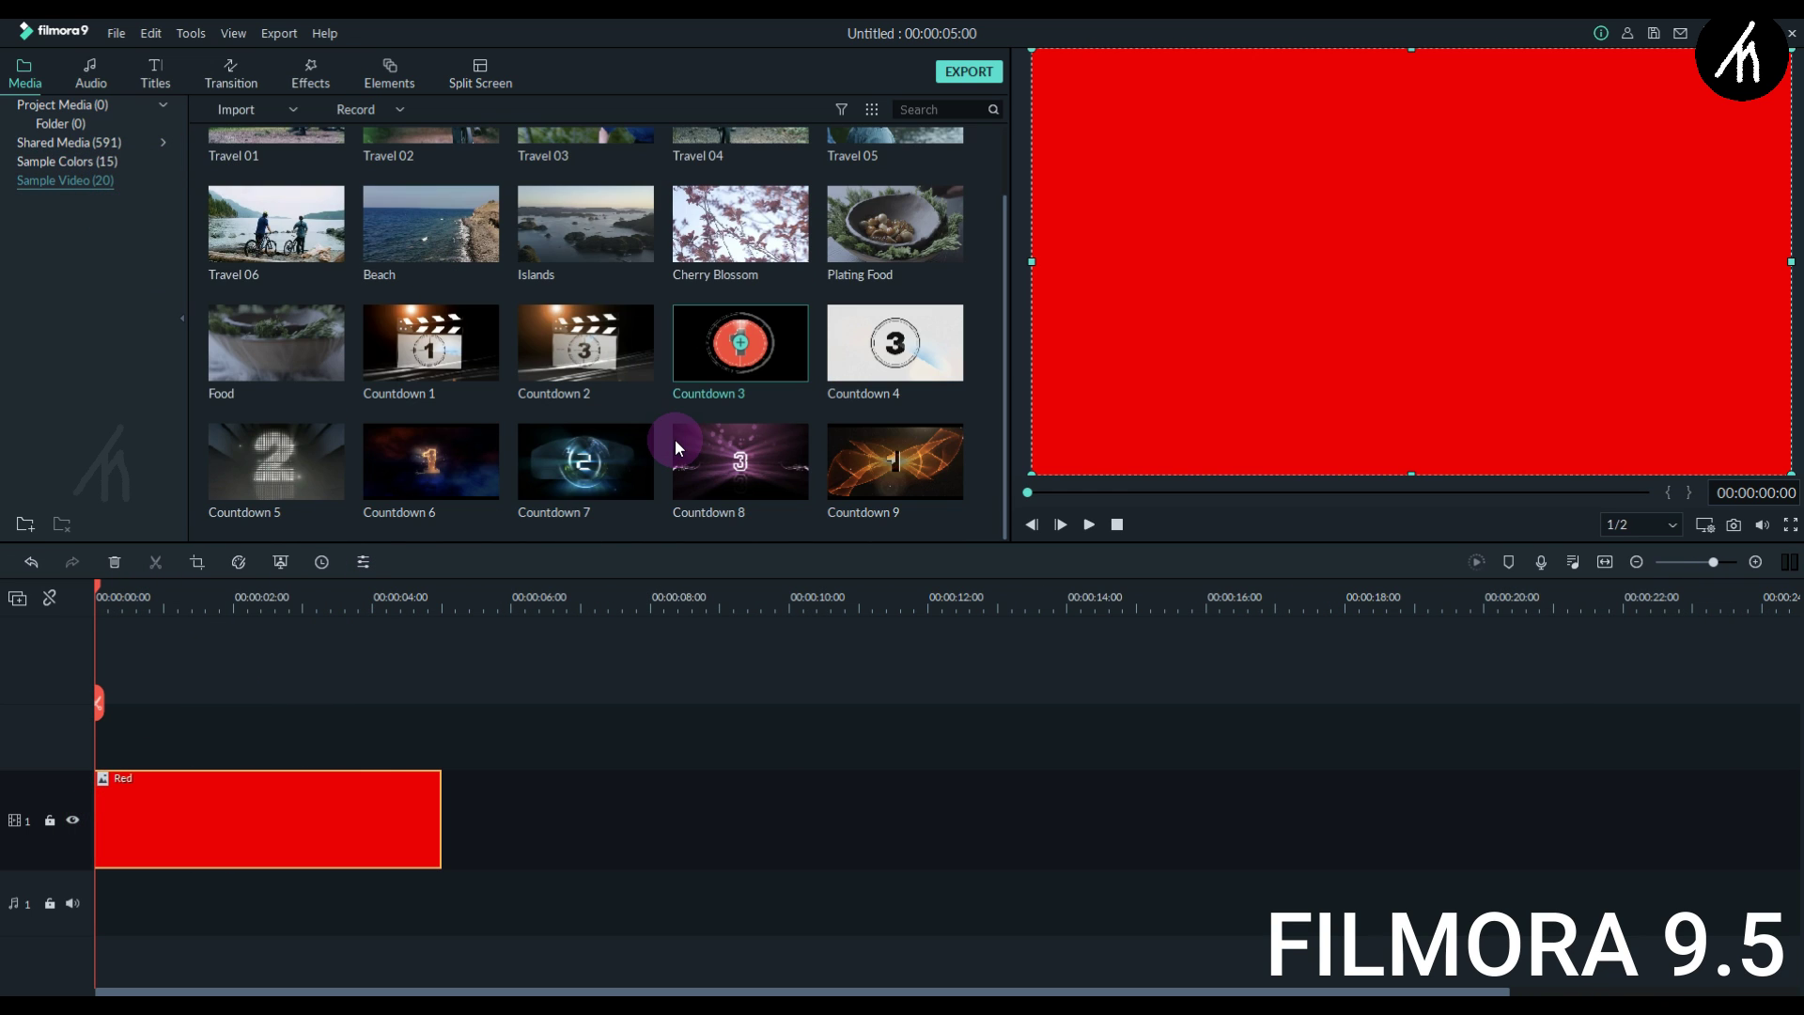
pyautogui.click(881, 395)
pyautogui.moveTo(881, 391); pyautogui.dragTo(90, 736)
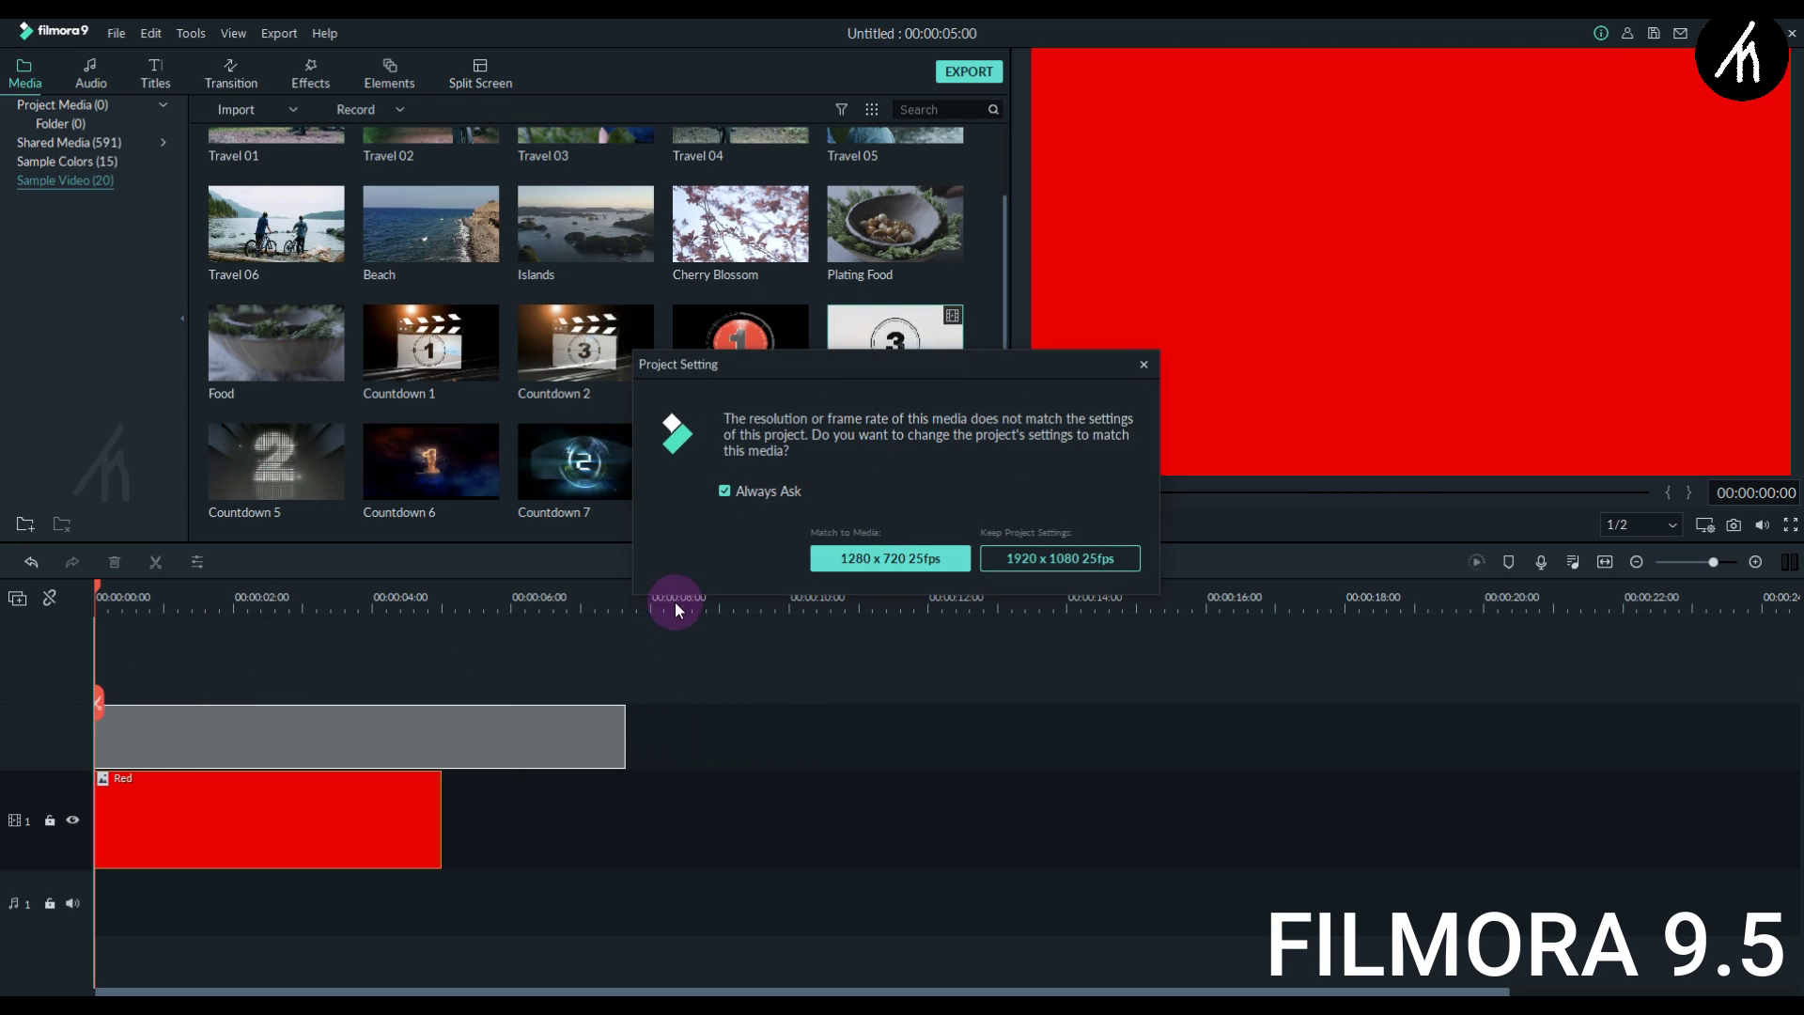
pyautogui.click(882, 560)
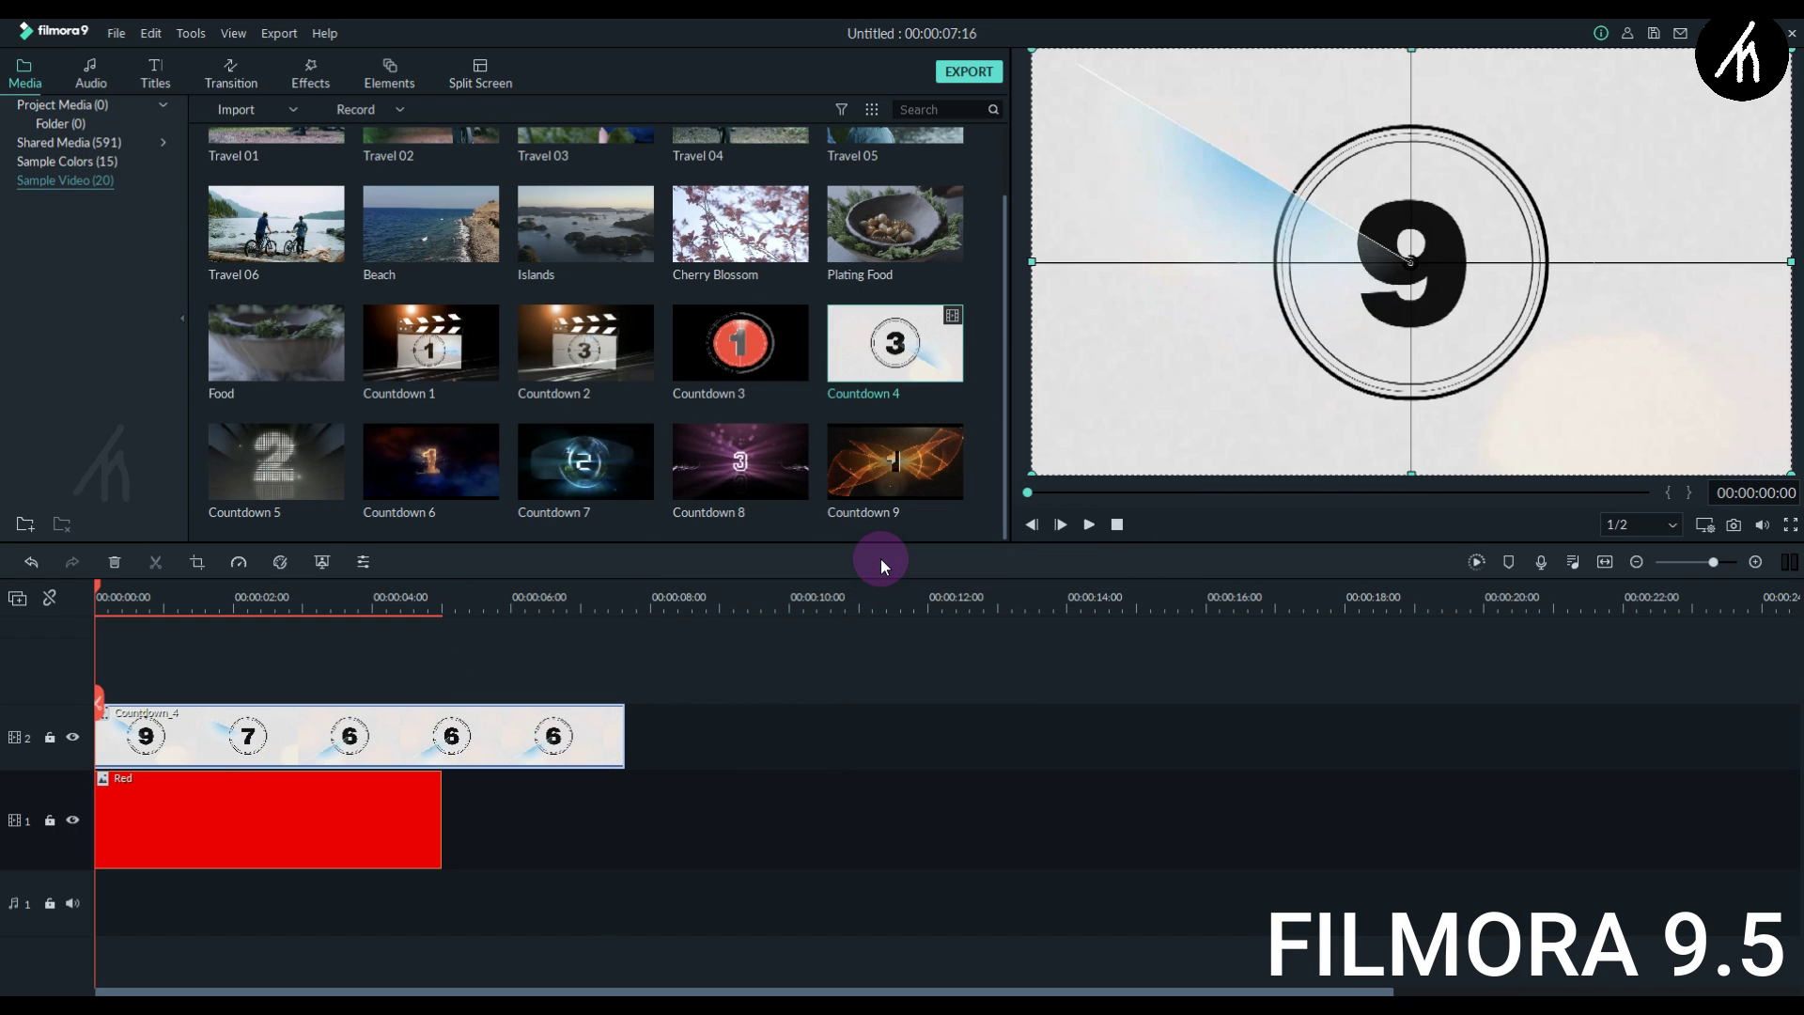
pyautogui.click(259, 604)
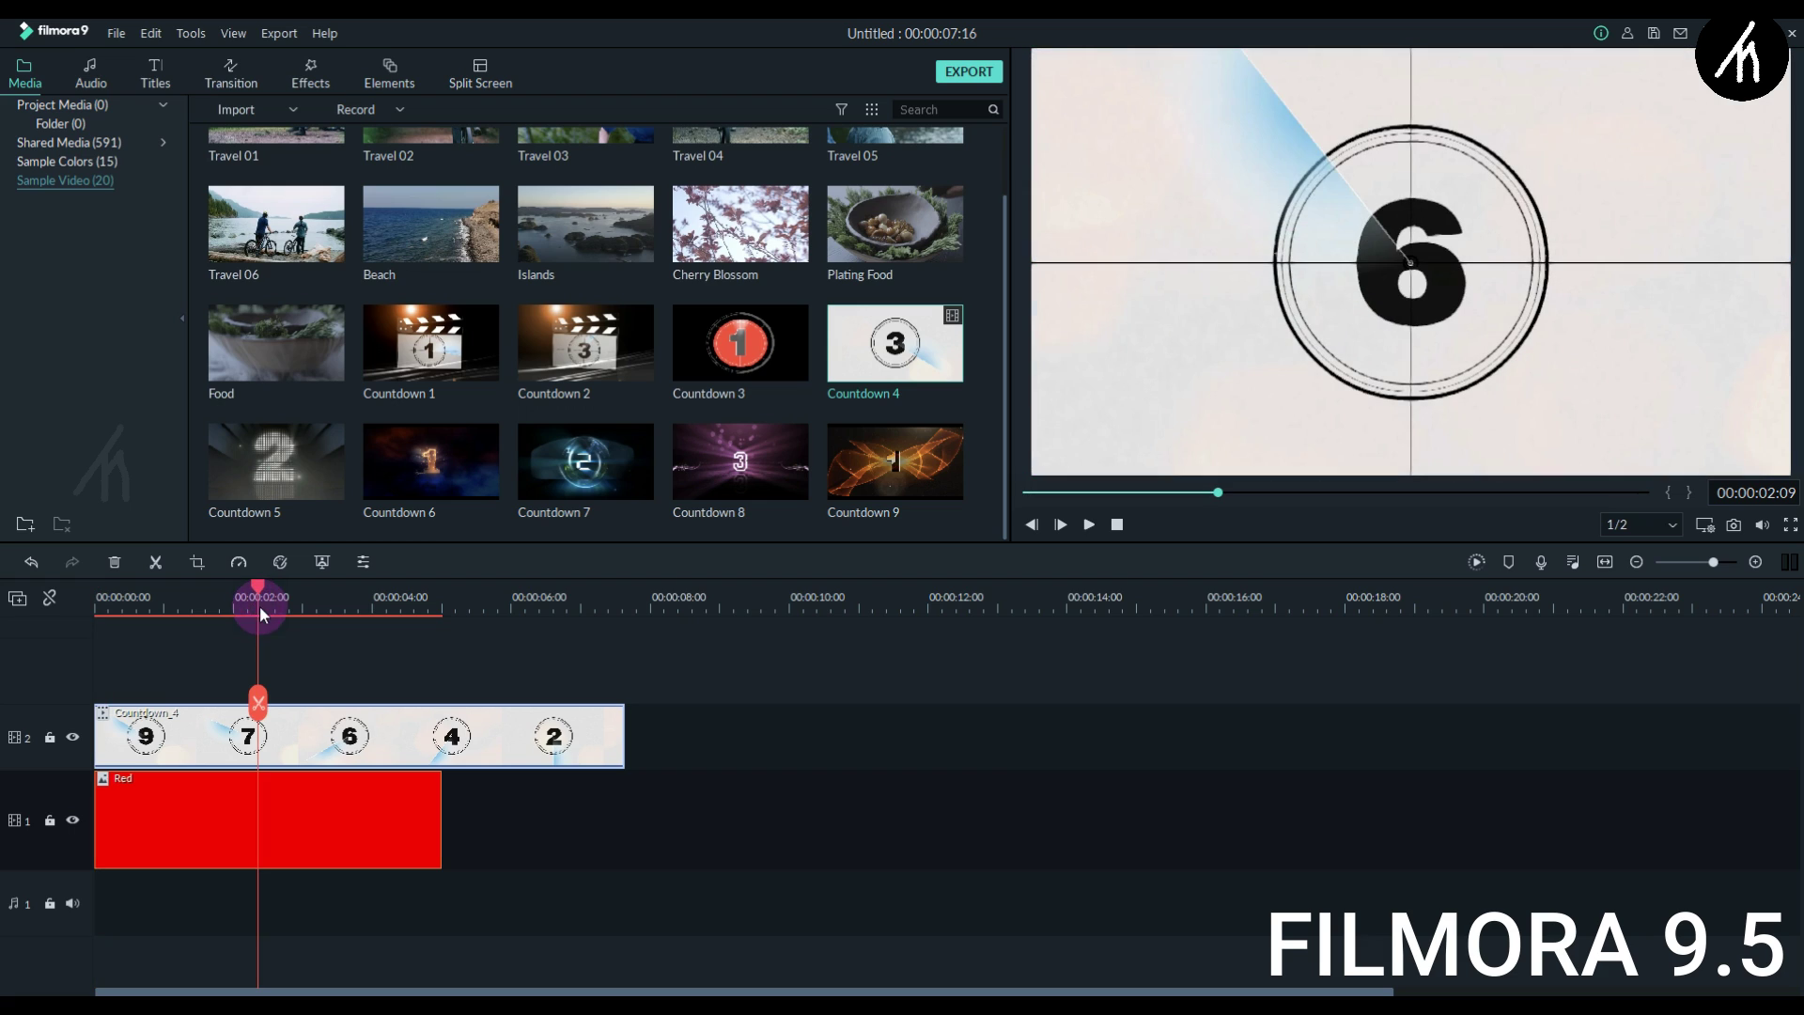
pyautogui.doubleClick(320, 734)
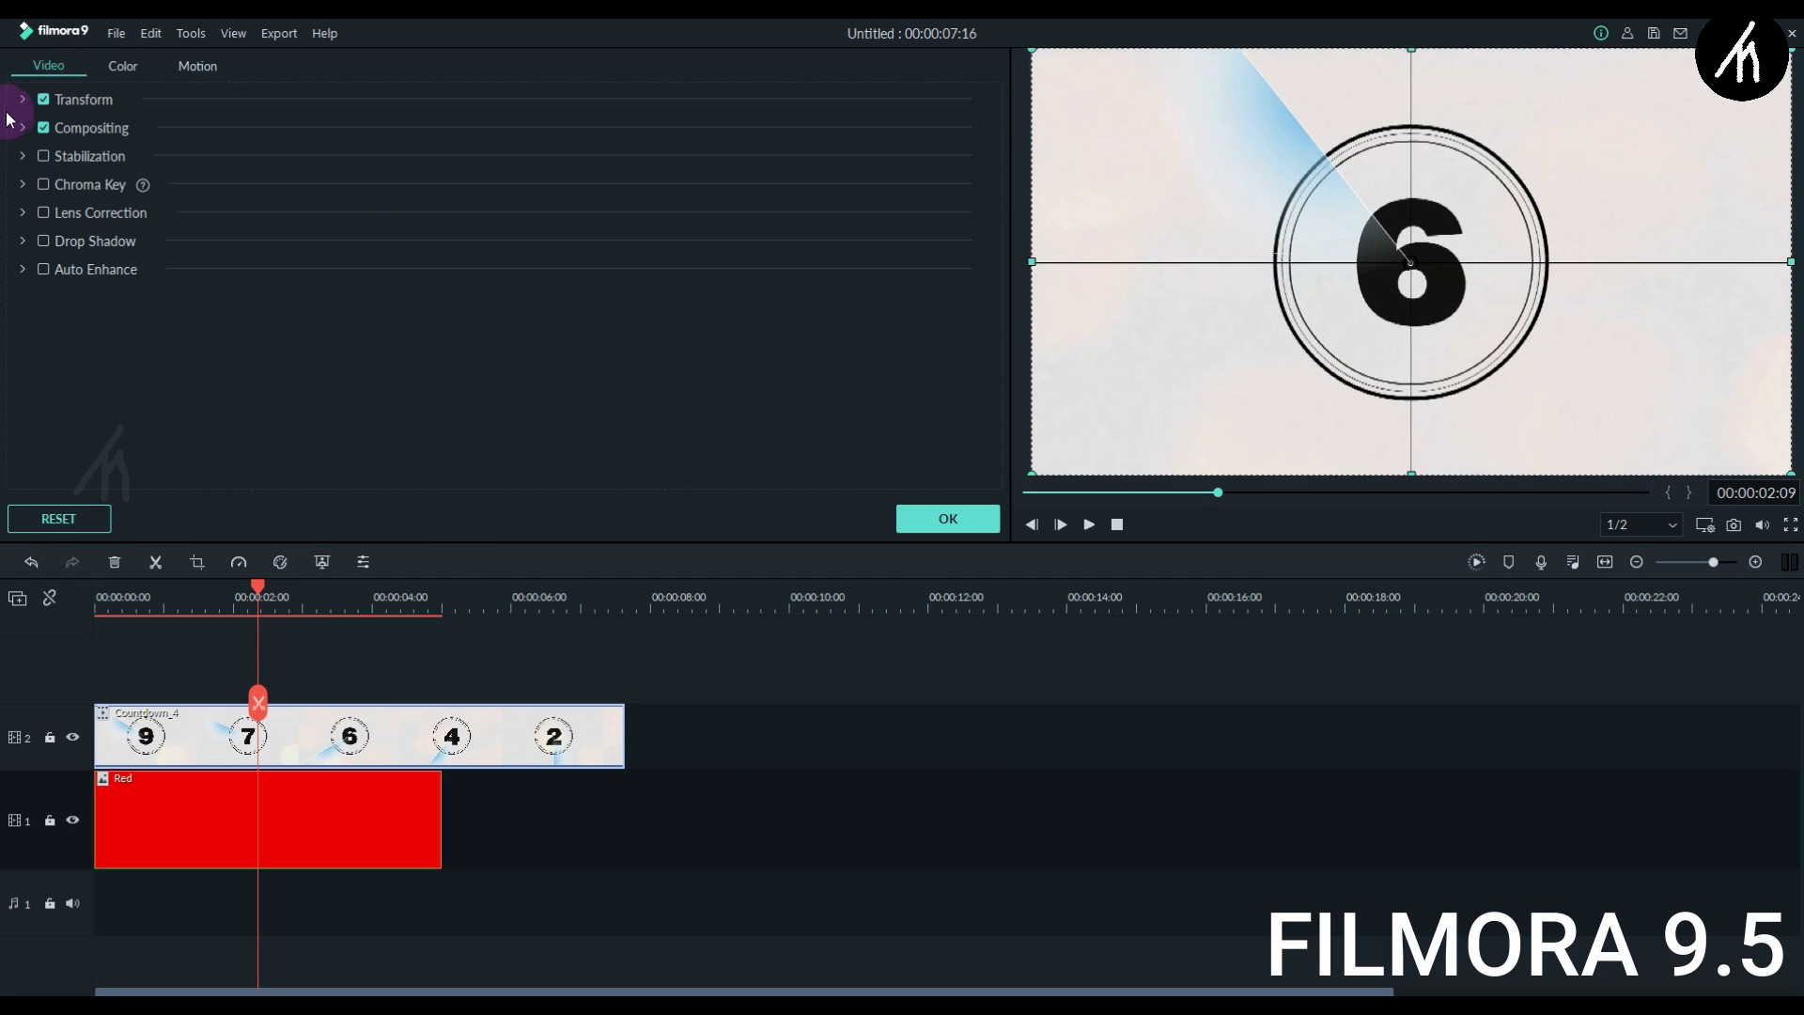
# - Enable Chroma Key, sample the black 6, then adjust edge thickness and raise Offset to 100
pyautogui.click(44, 185)
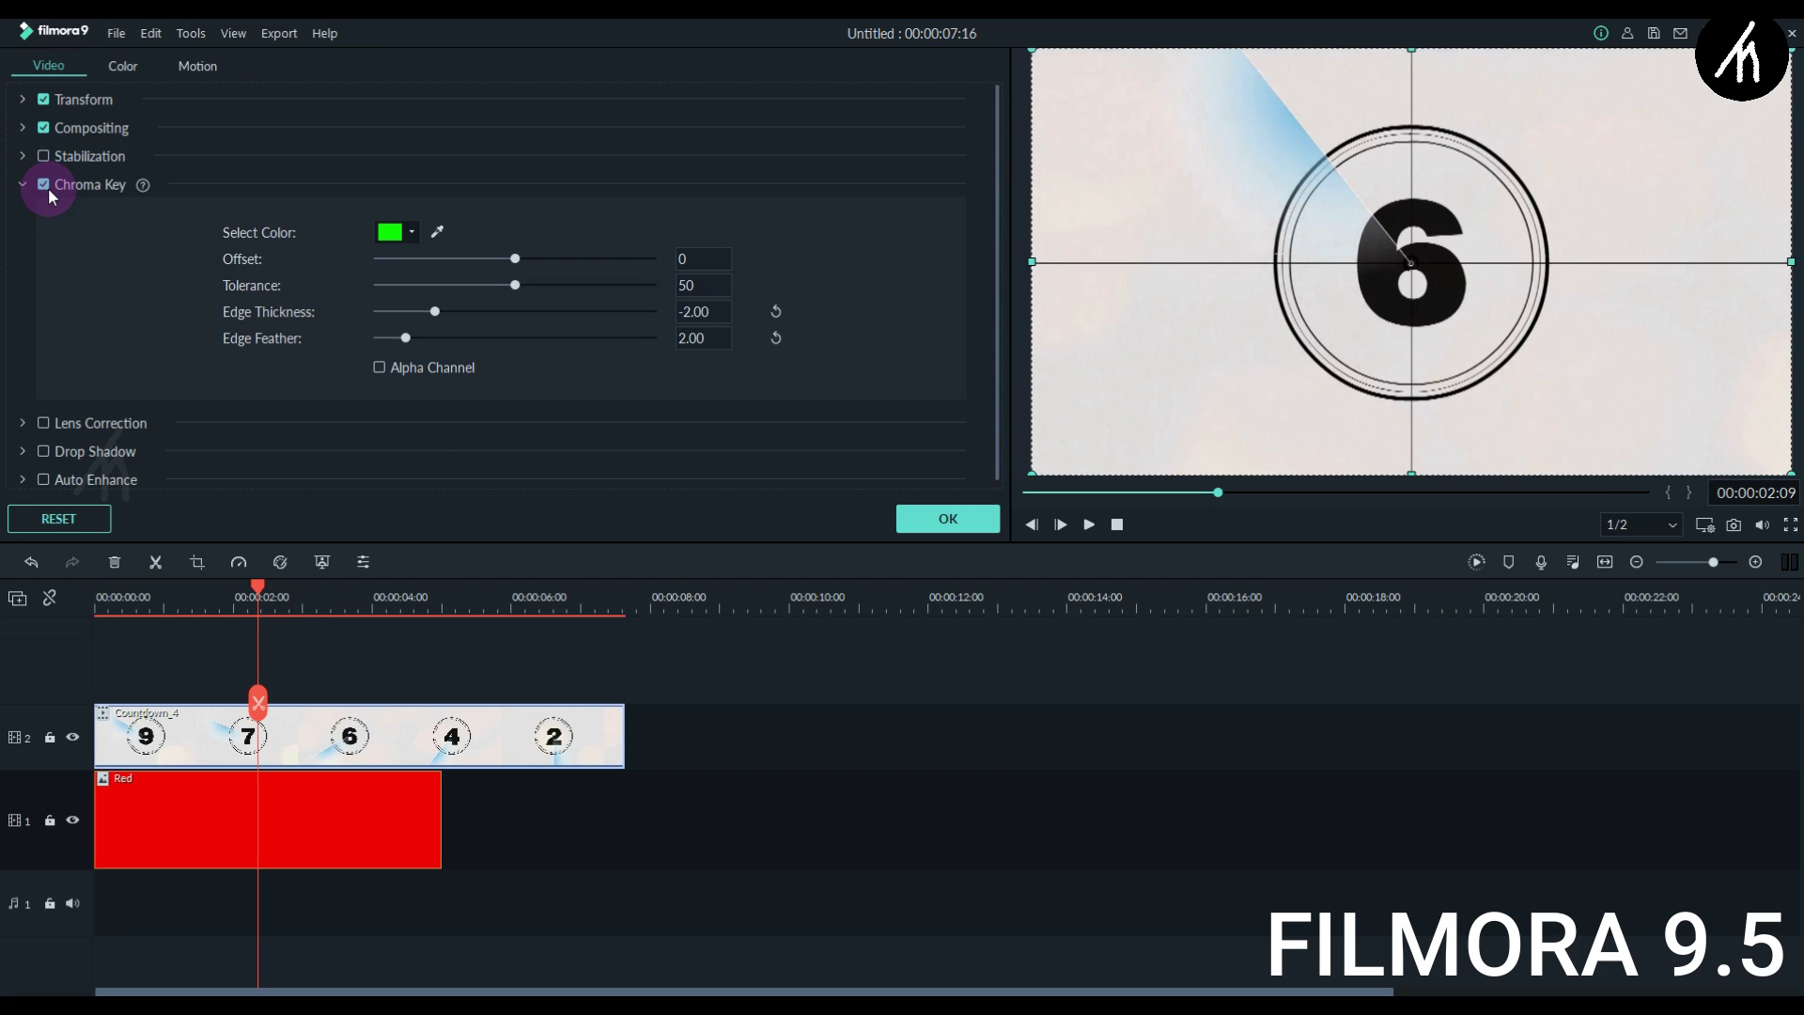
pyautogui.click(437, 233)
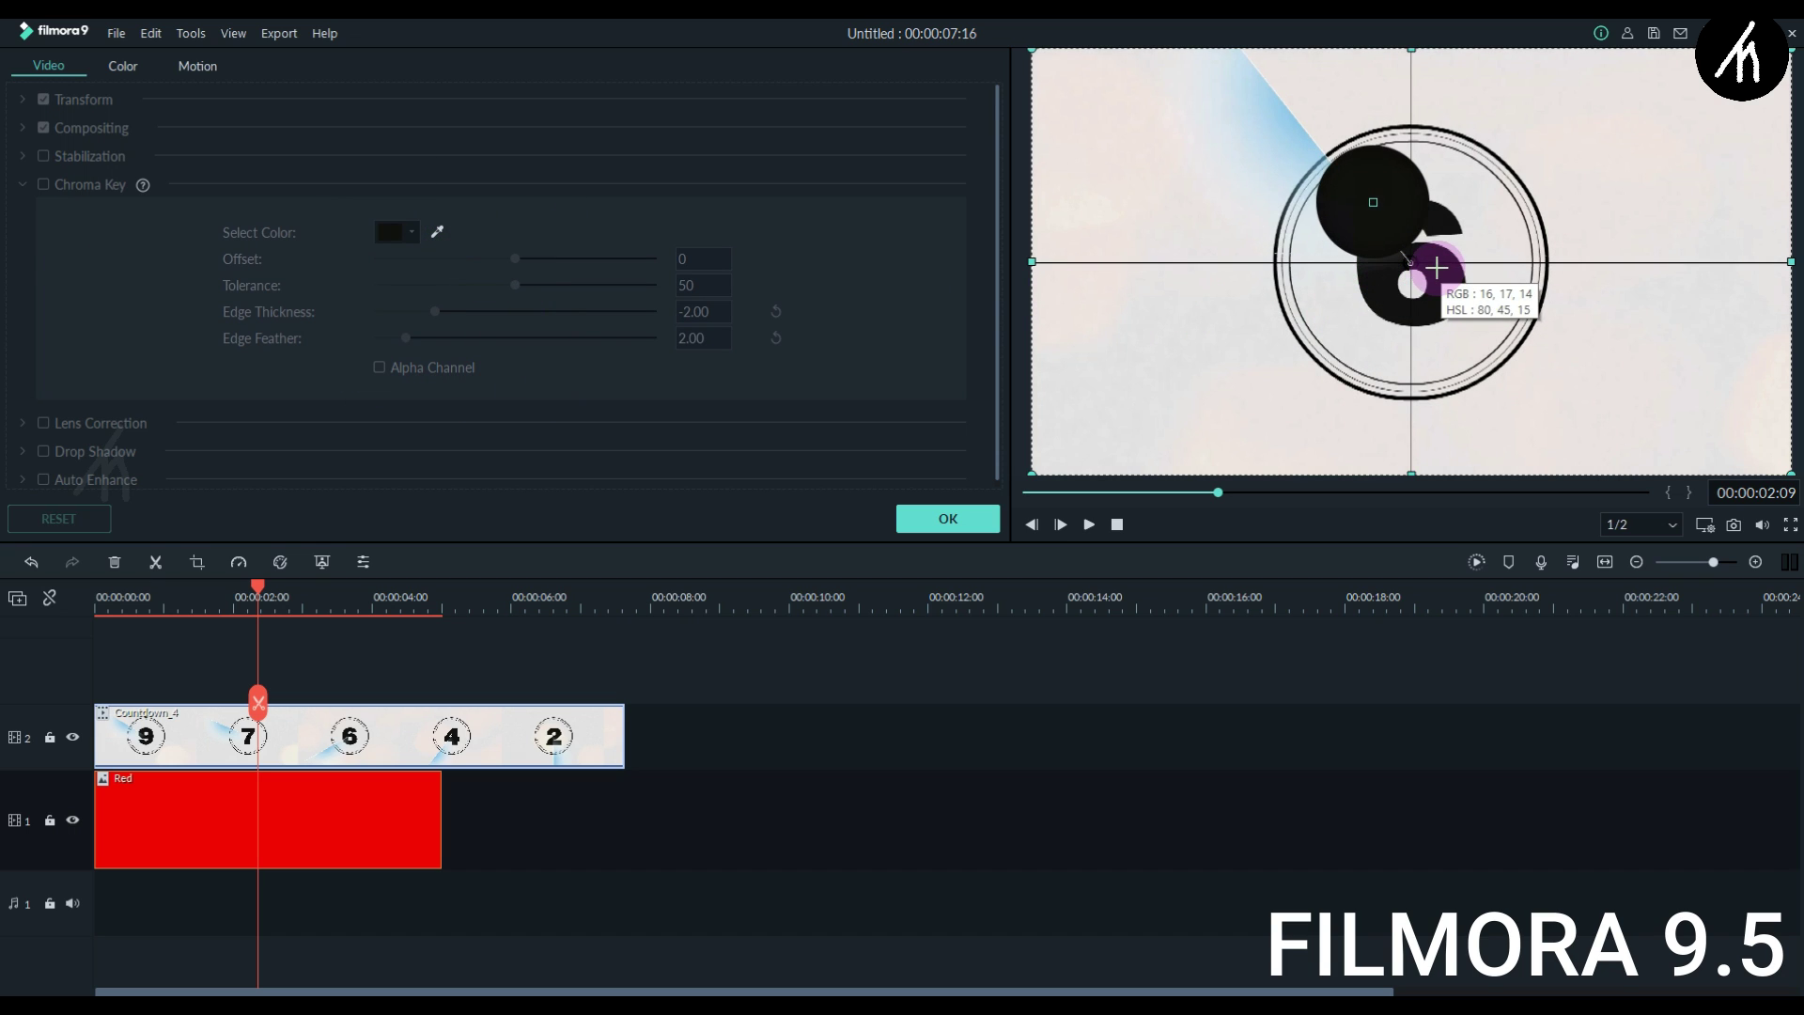
pyautogui.click(1436, 268)
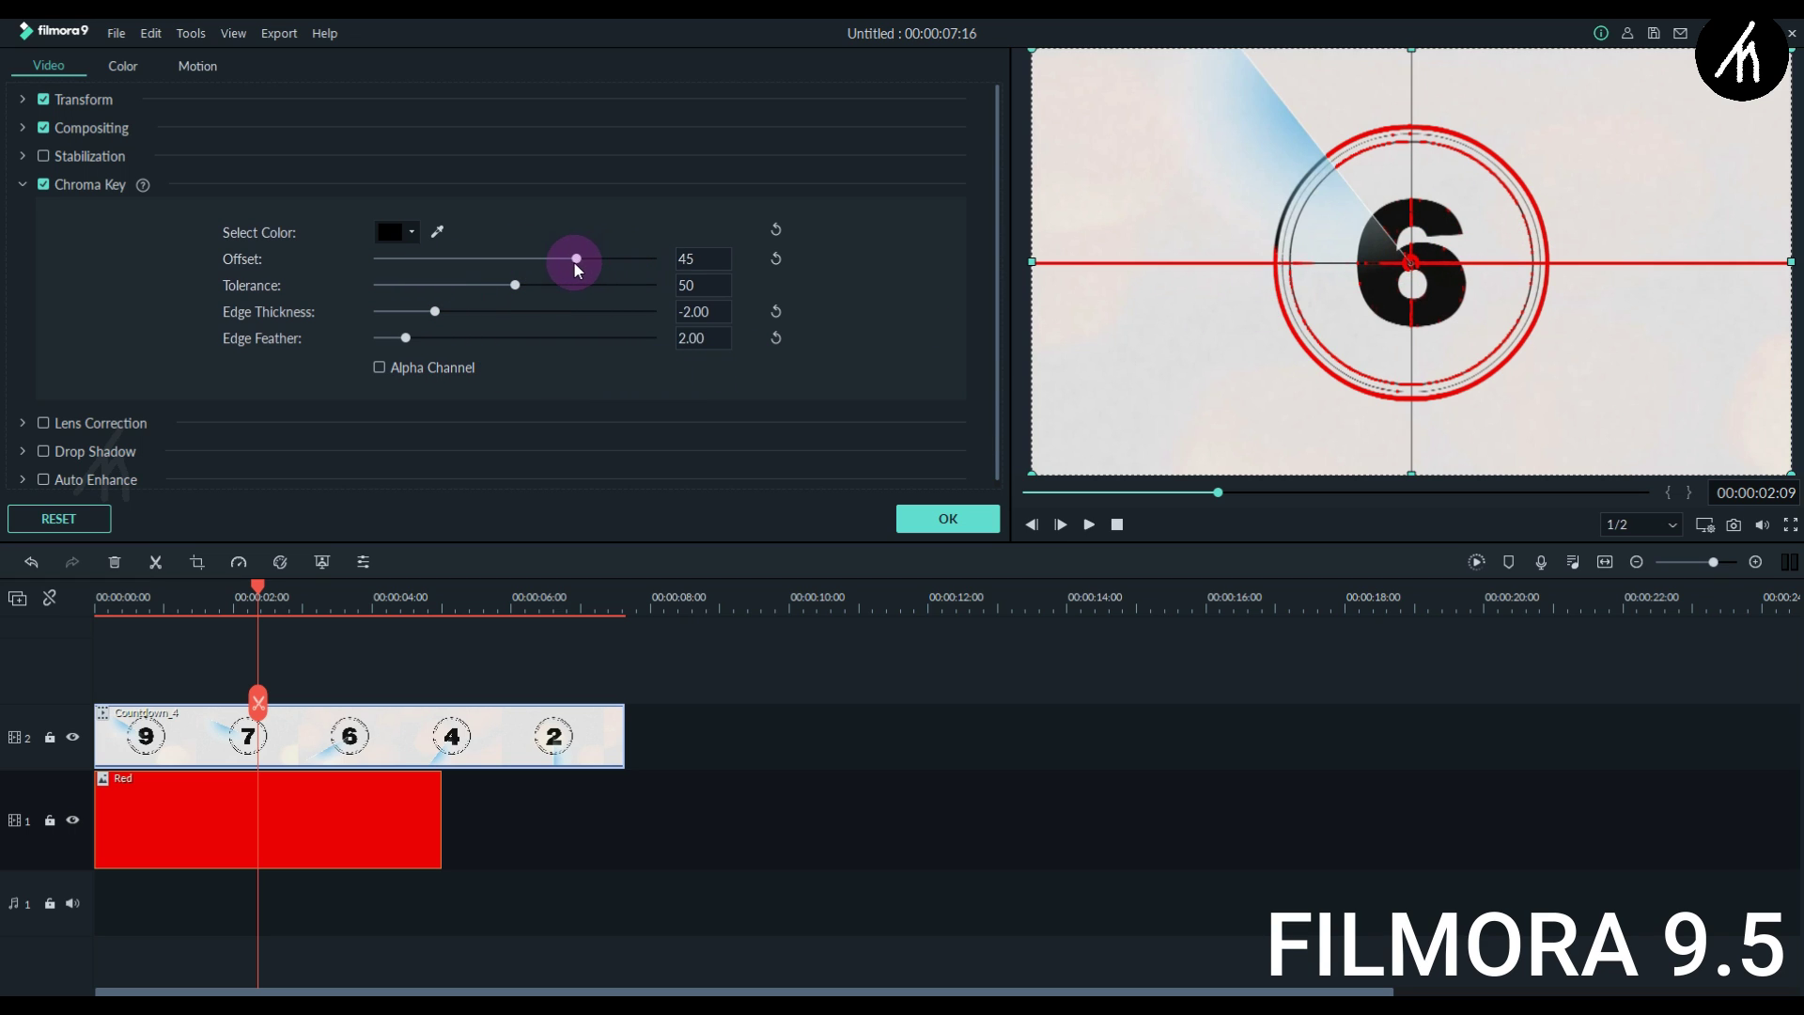
pyautogui.moveTo(456, 315)
pyautogui.mouseDown()
pyautogui.moveTo(523, 313)
pyautogui.moveTo(404, 338)
pyautogui.moveTo(511, 350)
pyautogui.moveTo(366, 356)
pyautogui.moveTo(399, 317)
pyautogui.moveTo(448, 318)
pyautogui.mouseUp()
pyautogui.moveTo(638, 268); pyautogui.dragTo(669, 259)
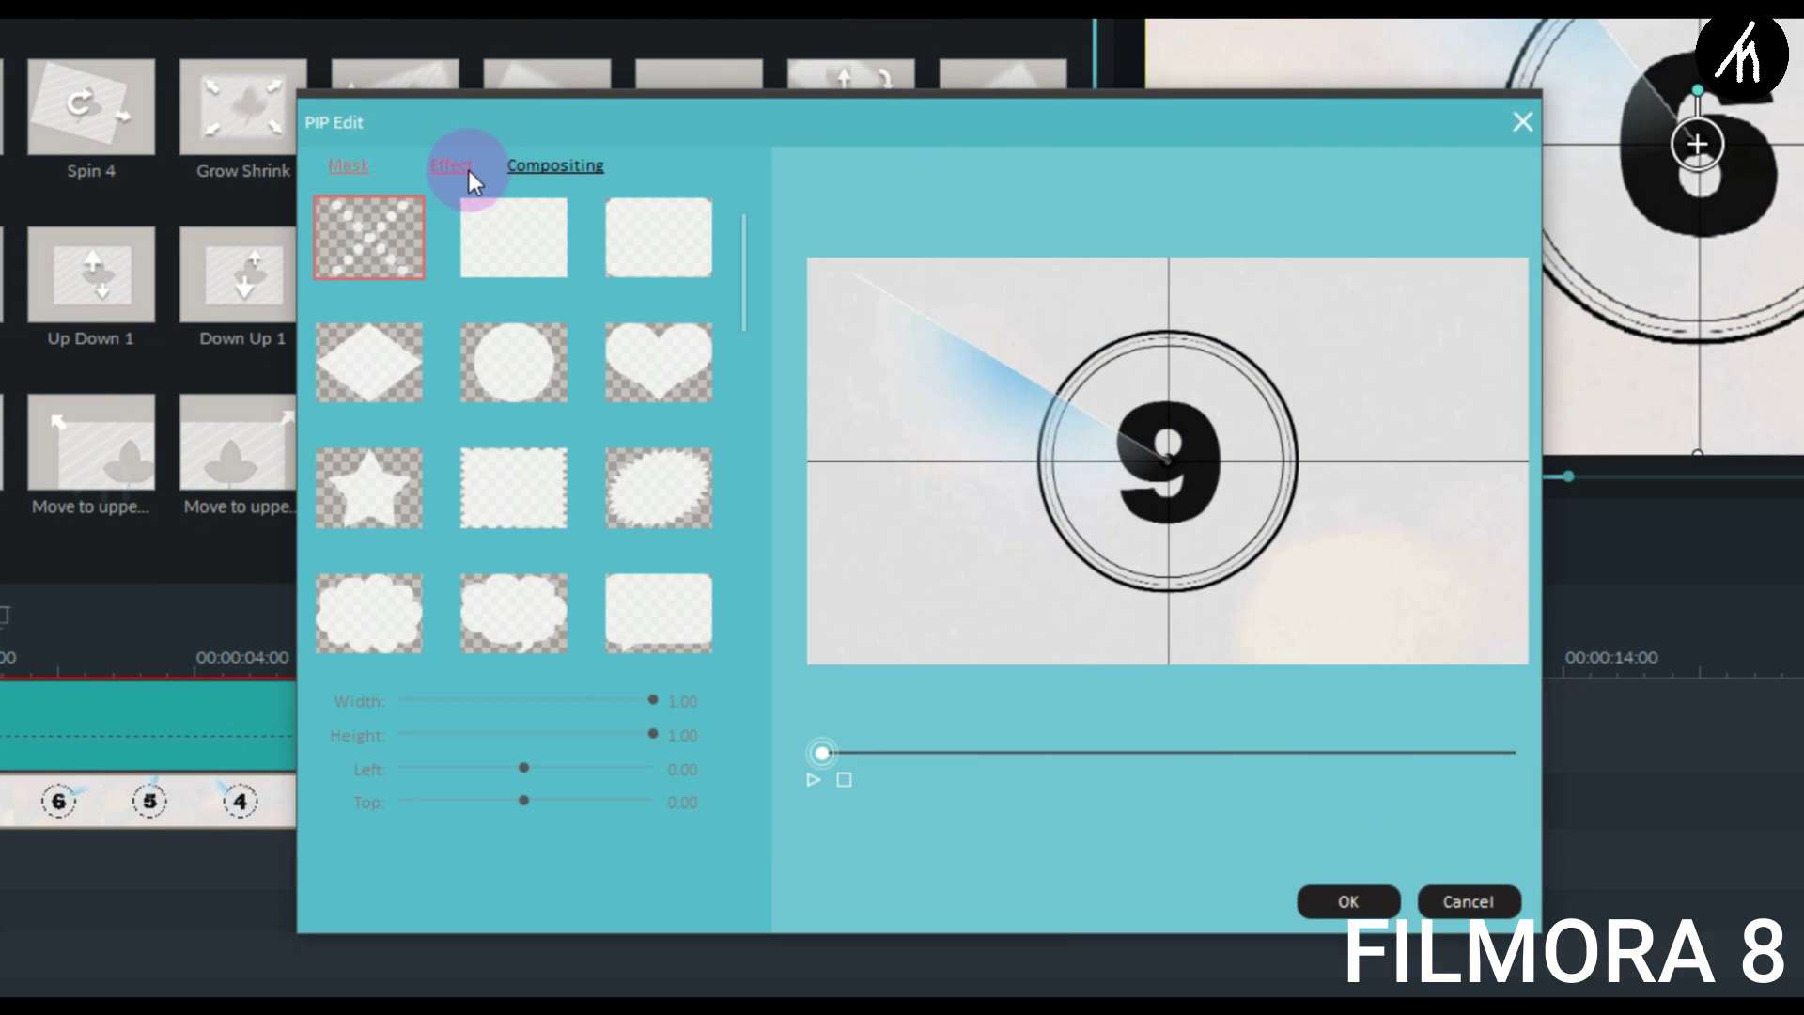
# - In Filmora 8's Effect settings, make the black 9 transparent at Intensity Level 100 and apply it
pyautogui.click(467, 171)
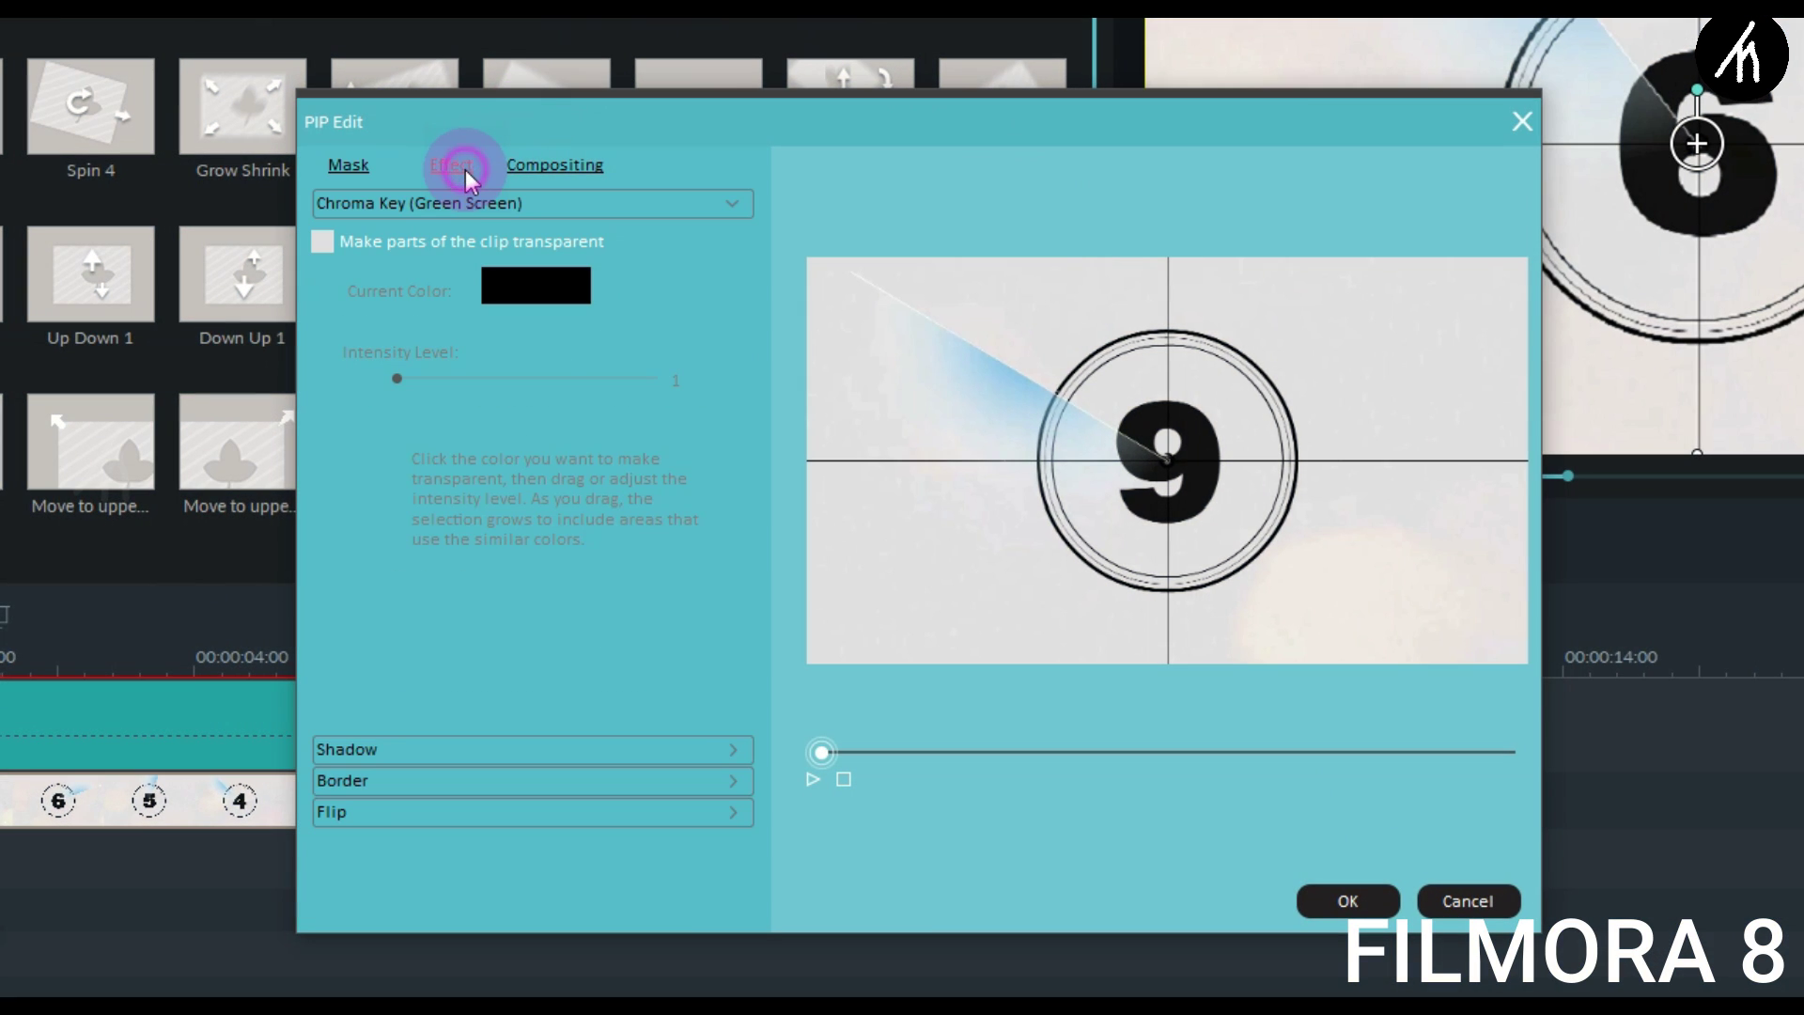
pyautogui.click(322, 241)
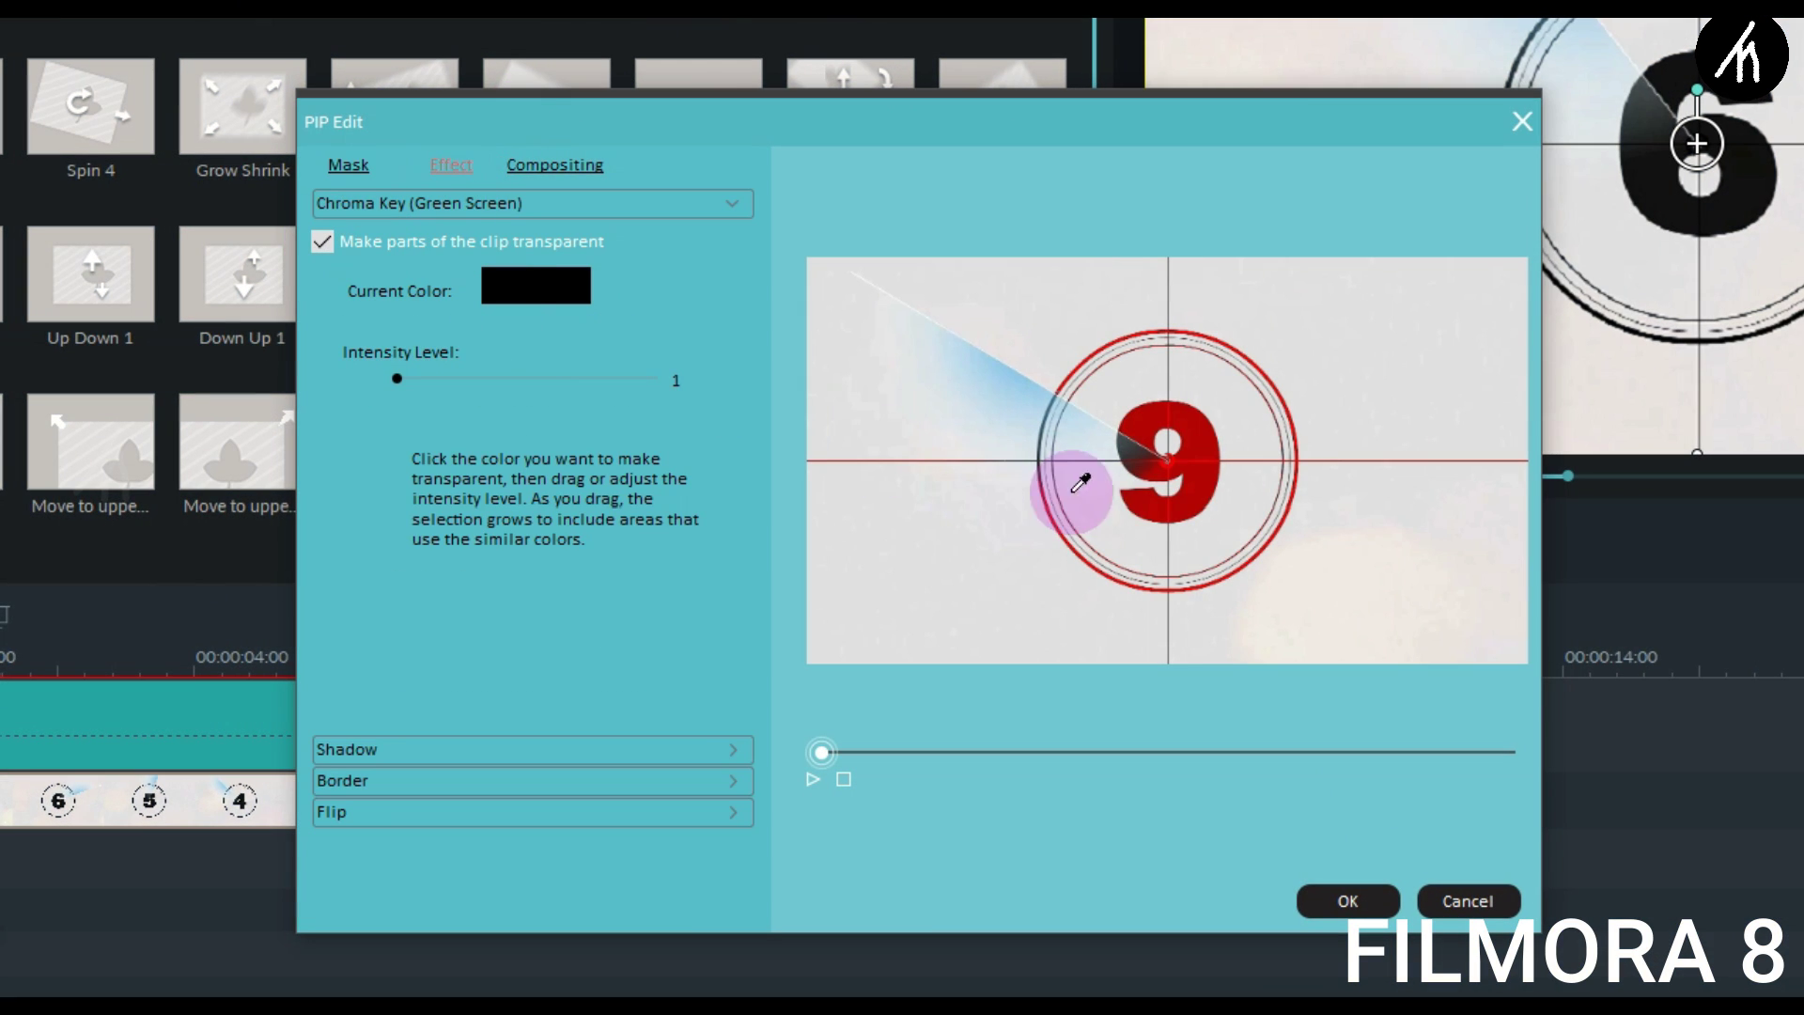
pyautogui.click(949, 388)
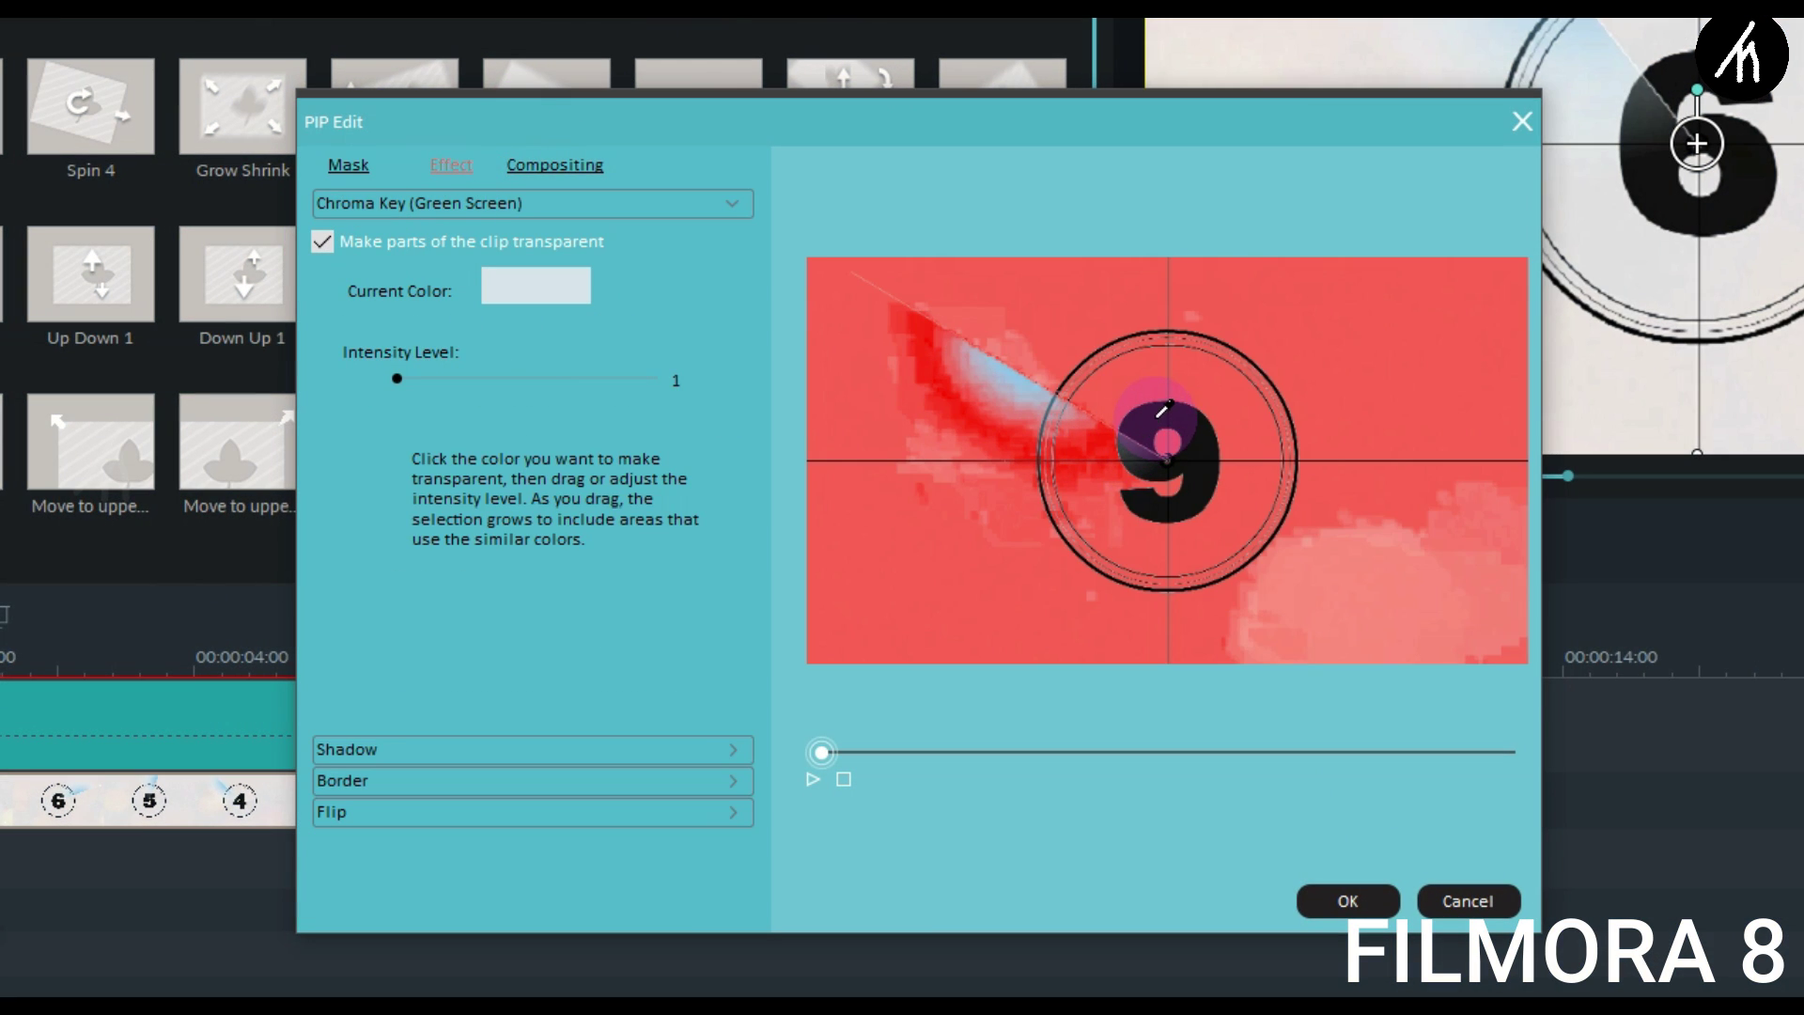
pyautogui.click(1163, 411)
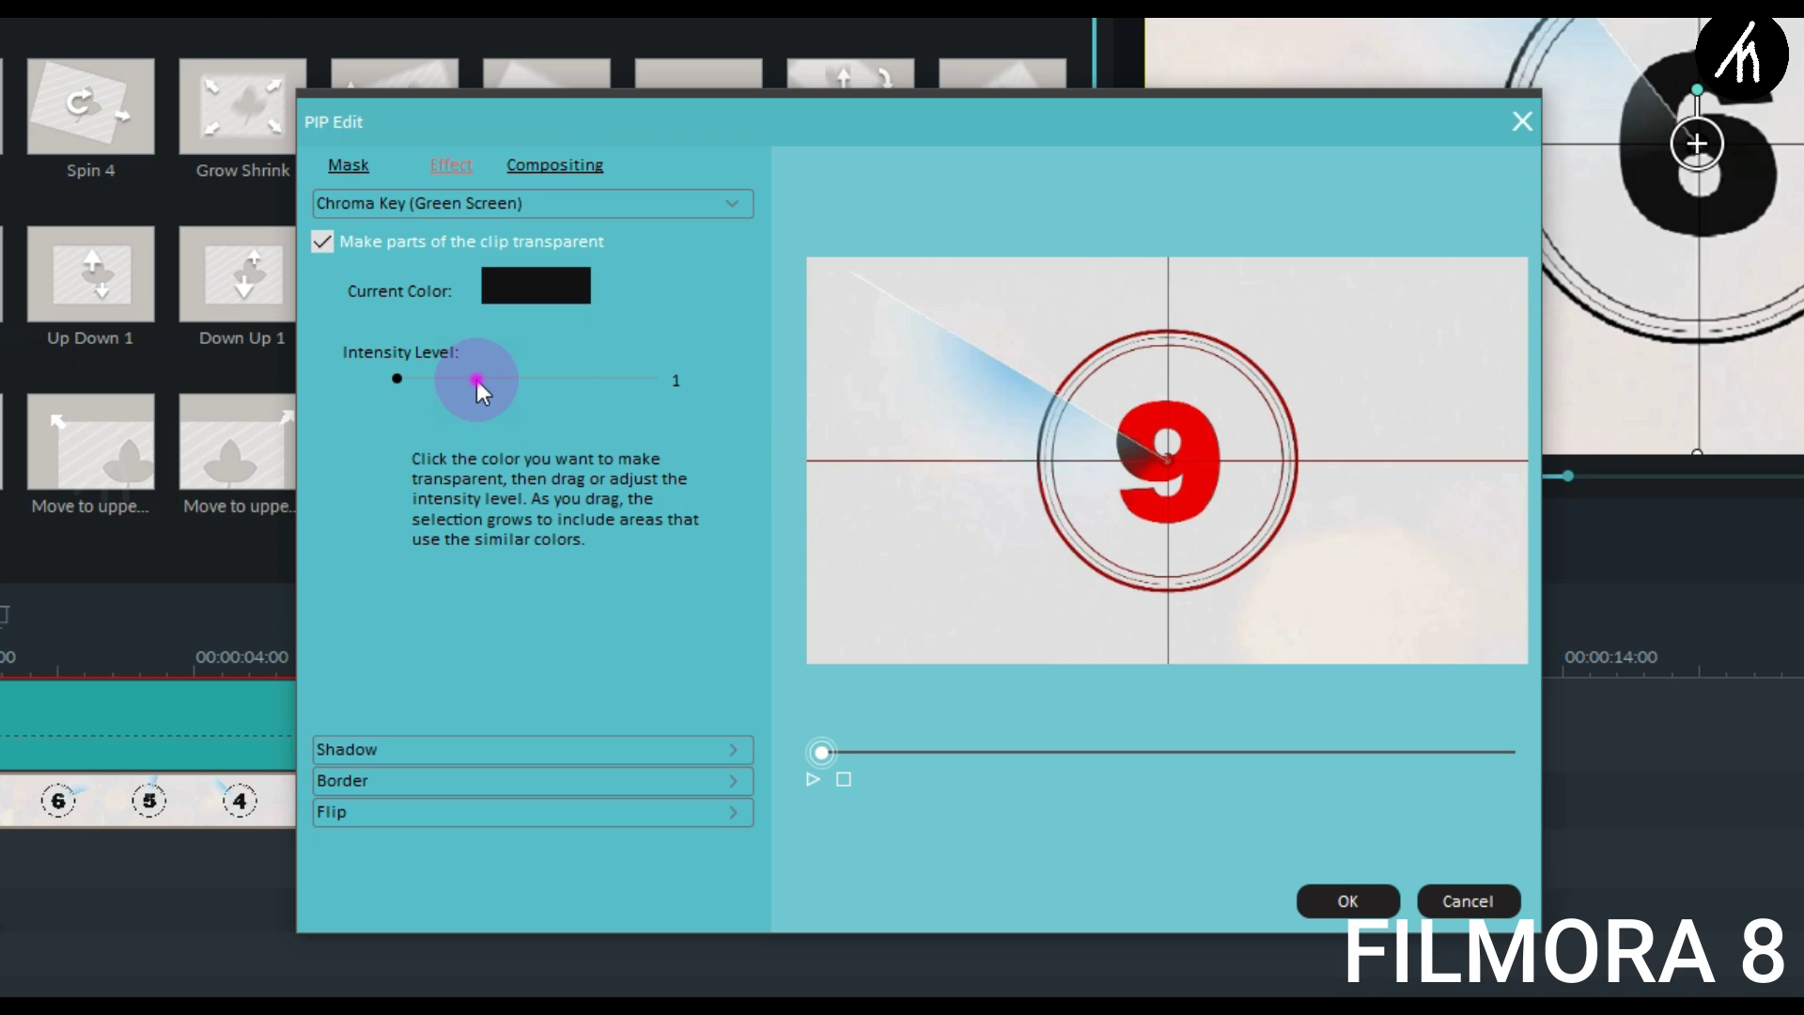
pyautogui.moveTo(477, 379); pyautogui.dragTo(523, 375)
pyautogui.moveTo(631, 369)
pyautogui.mouseDown()
pyautogui.moveTo(692, 369)
pyautogui.moveTo(494, 385)
pyautogui.moveTo(665, 374)
pyautogui.mouseUp()
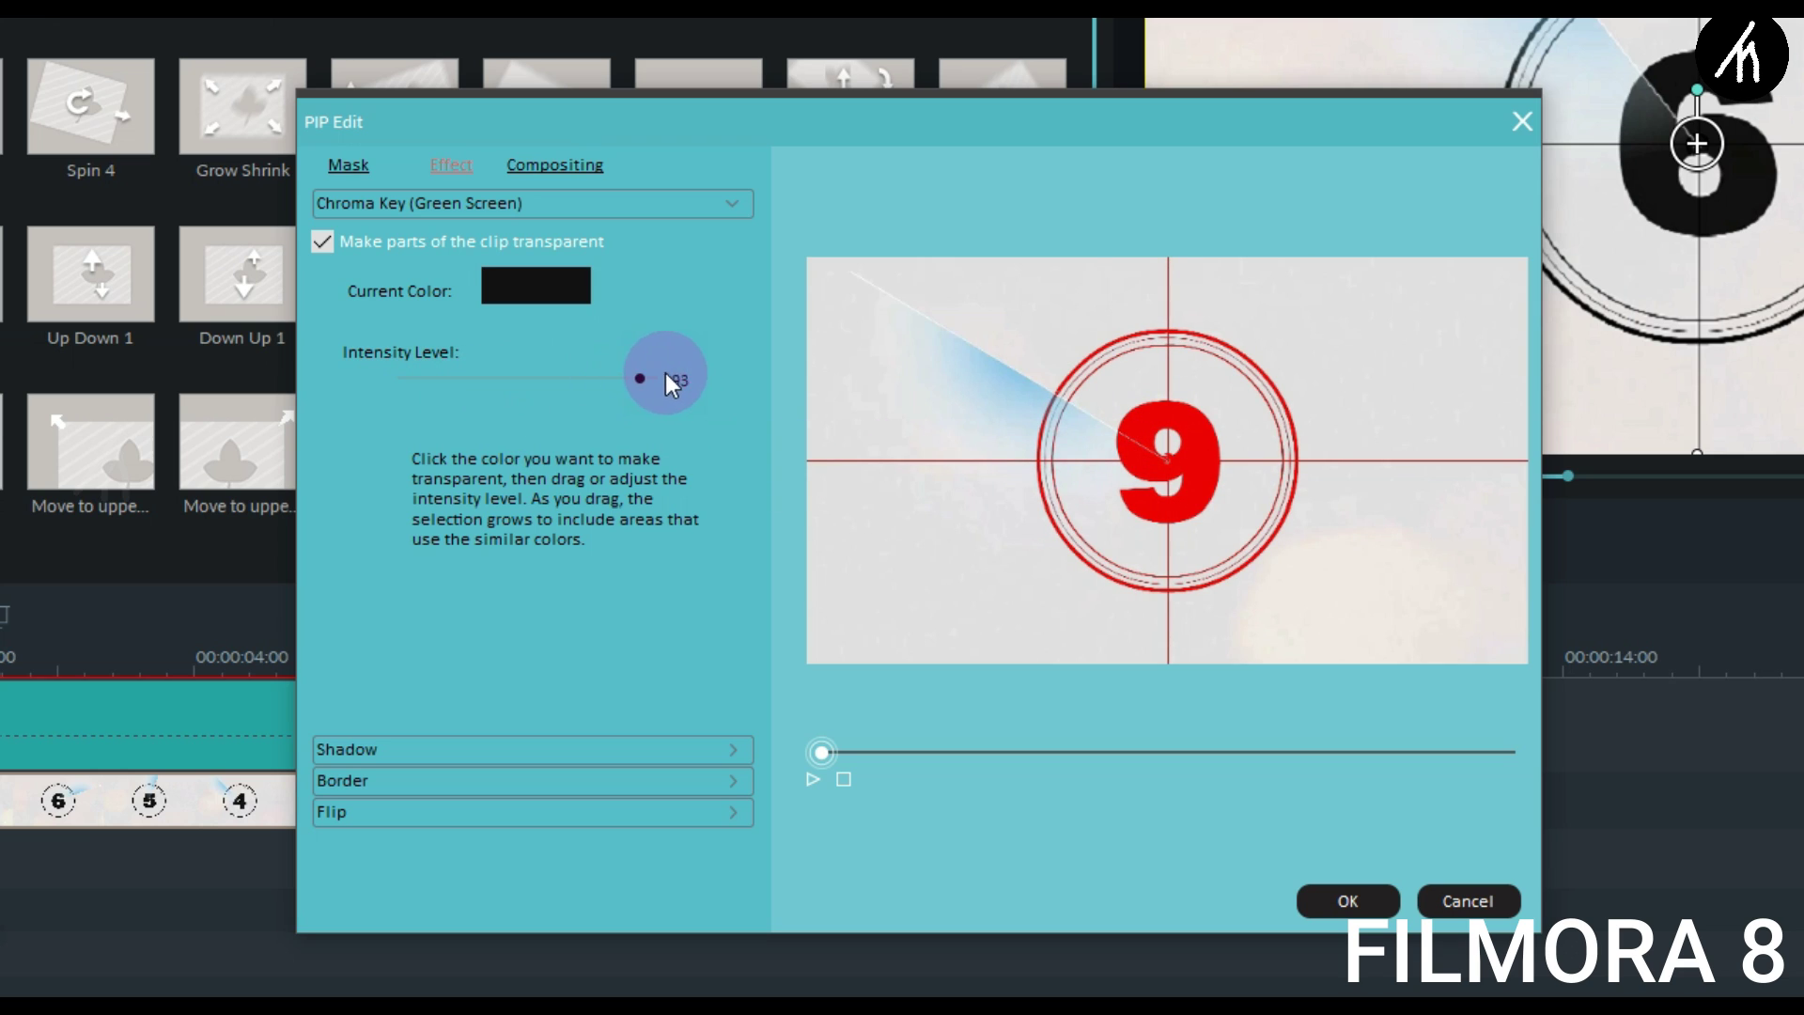
pyautogui.click(1342, 902)
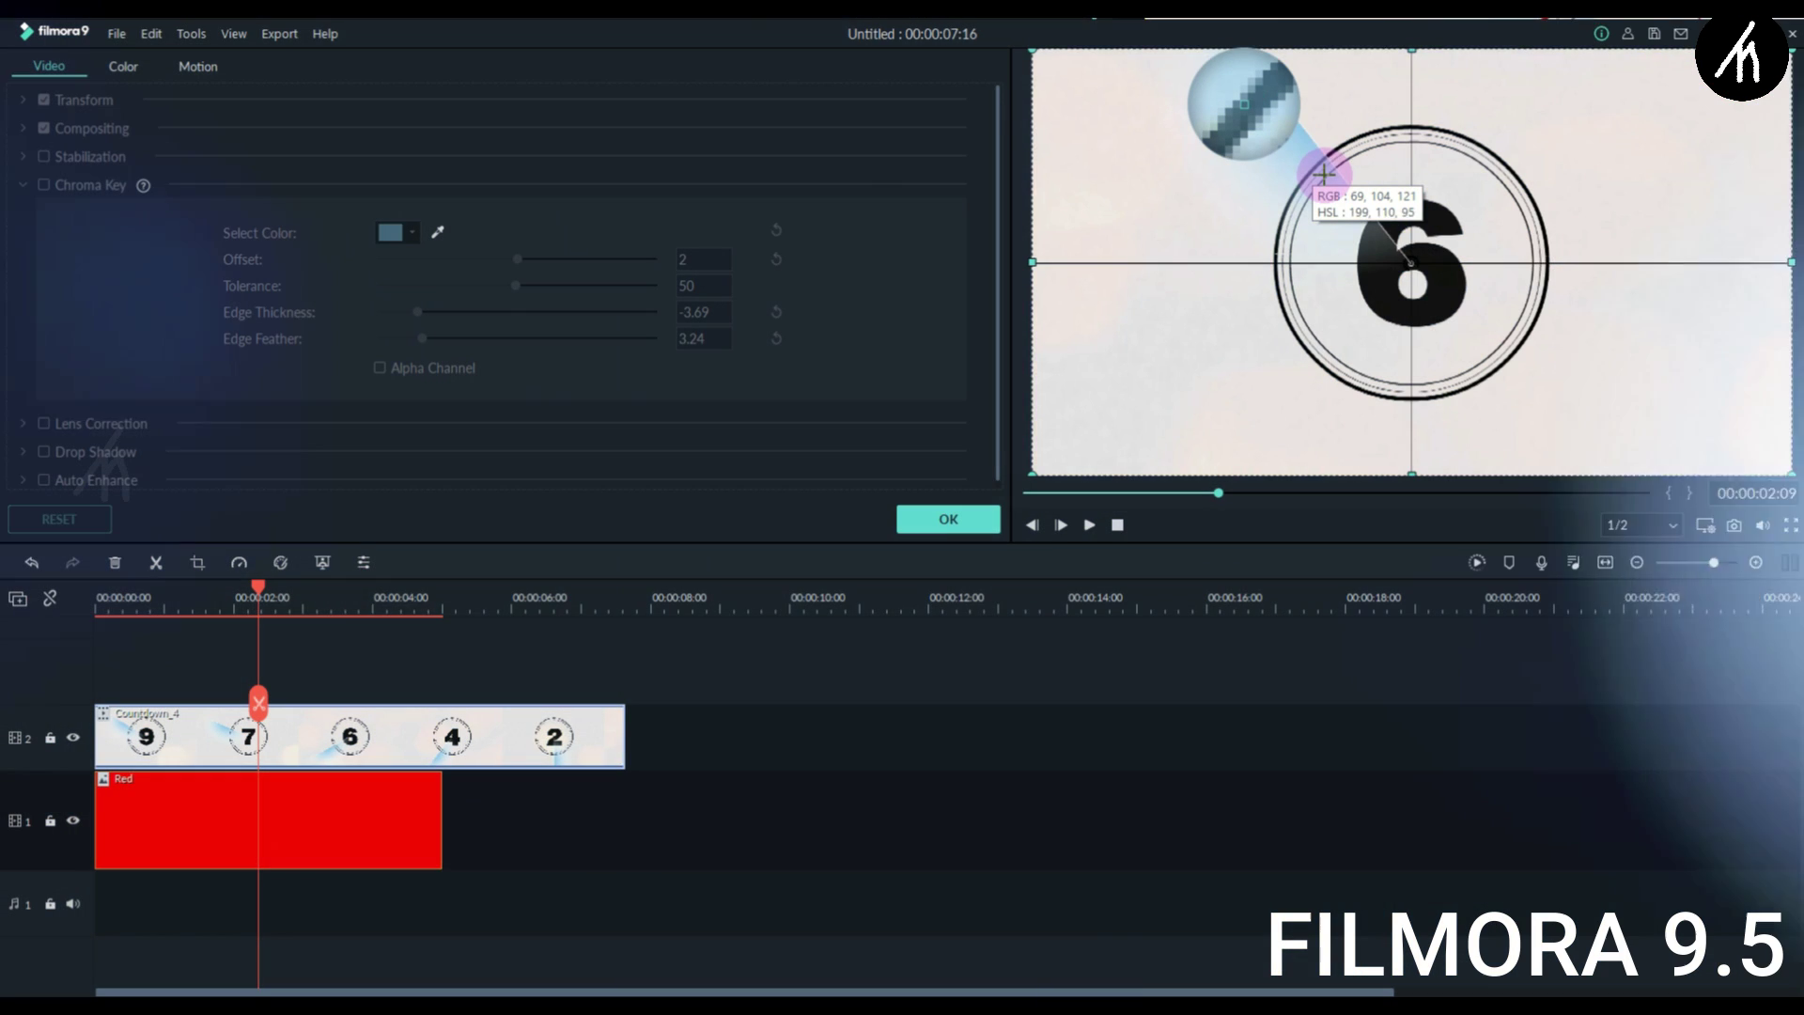
# - Sample the black of the 6 as the chroma key colour
pyautogui.click(1407, 212)
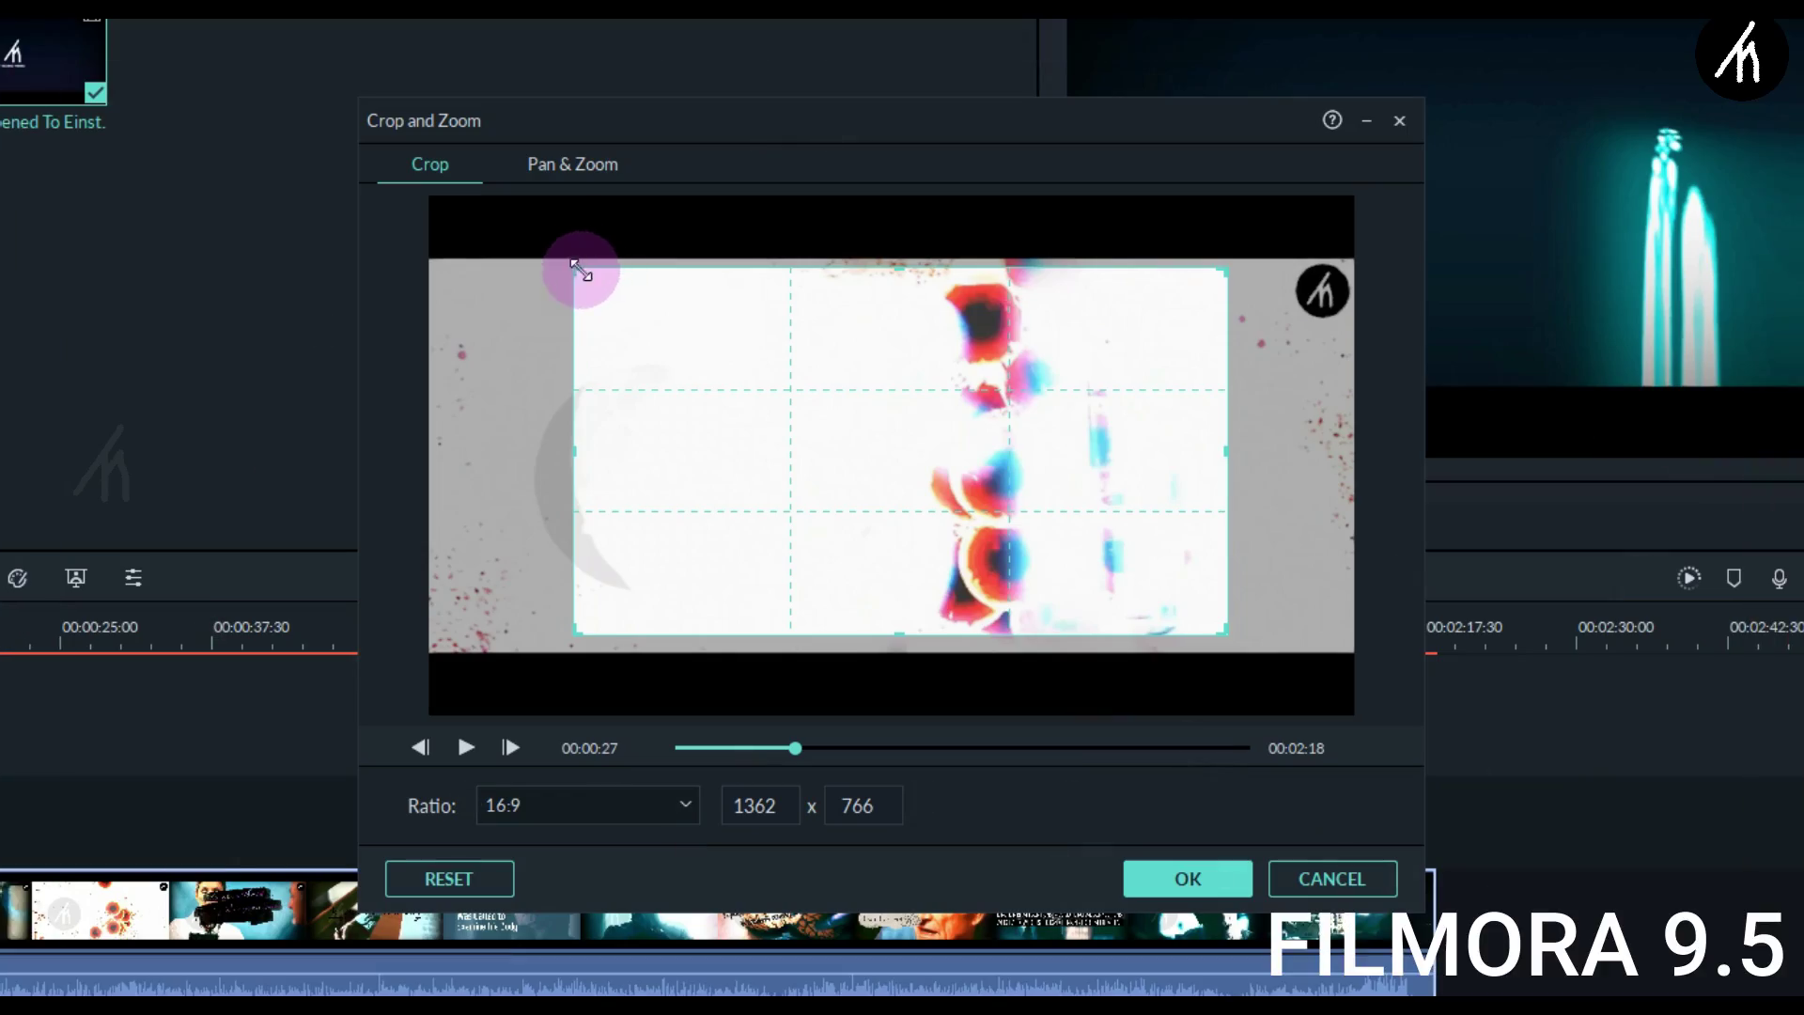
# - Resize and reposition the 16:9 crop box over the text and red circles, then confirm it
pyautogui.moveTo(576, 274); pyautogui.dragTo(542, 260)
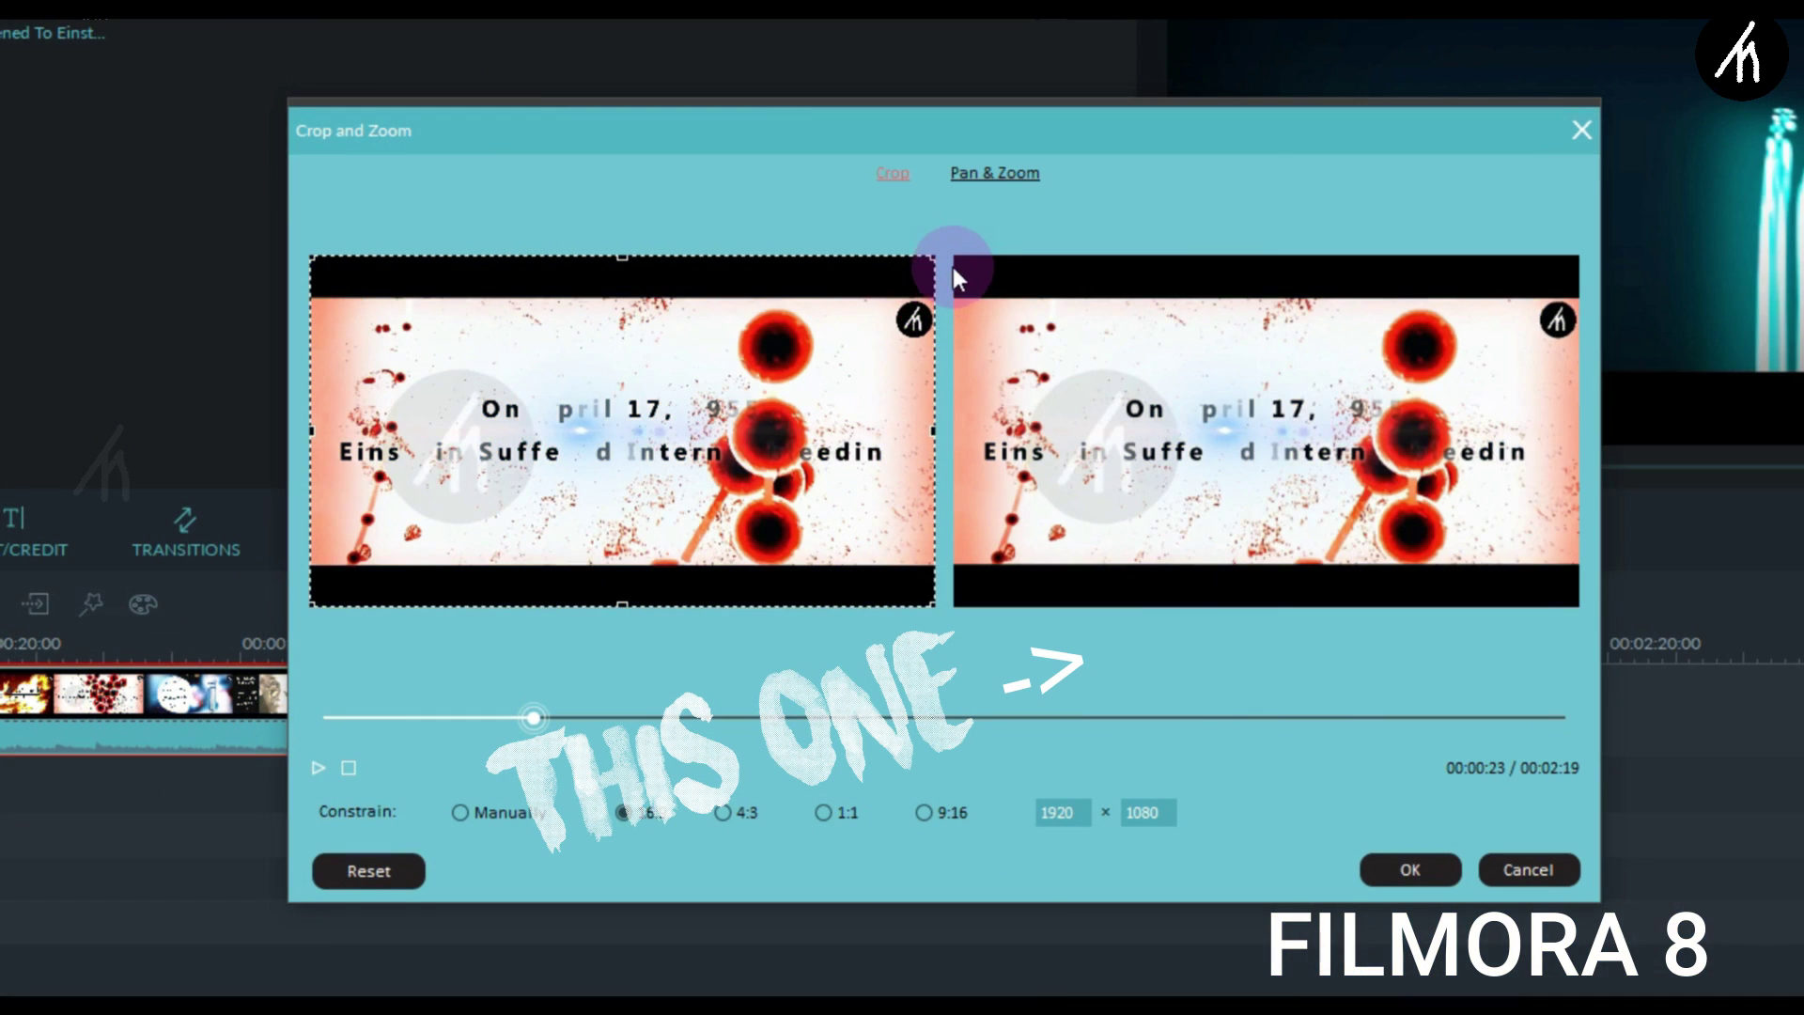
pyautogui.moveTo(922, 269); pyautogui.dragTo(736, 362)
pyautogui.moveTo(655, 476); pyautogui.dragTo(768, 433)
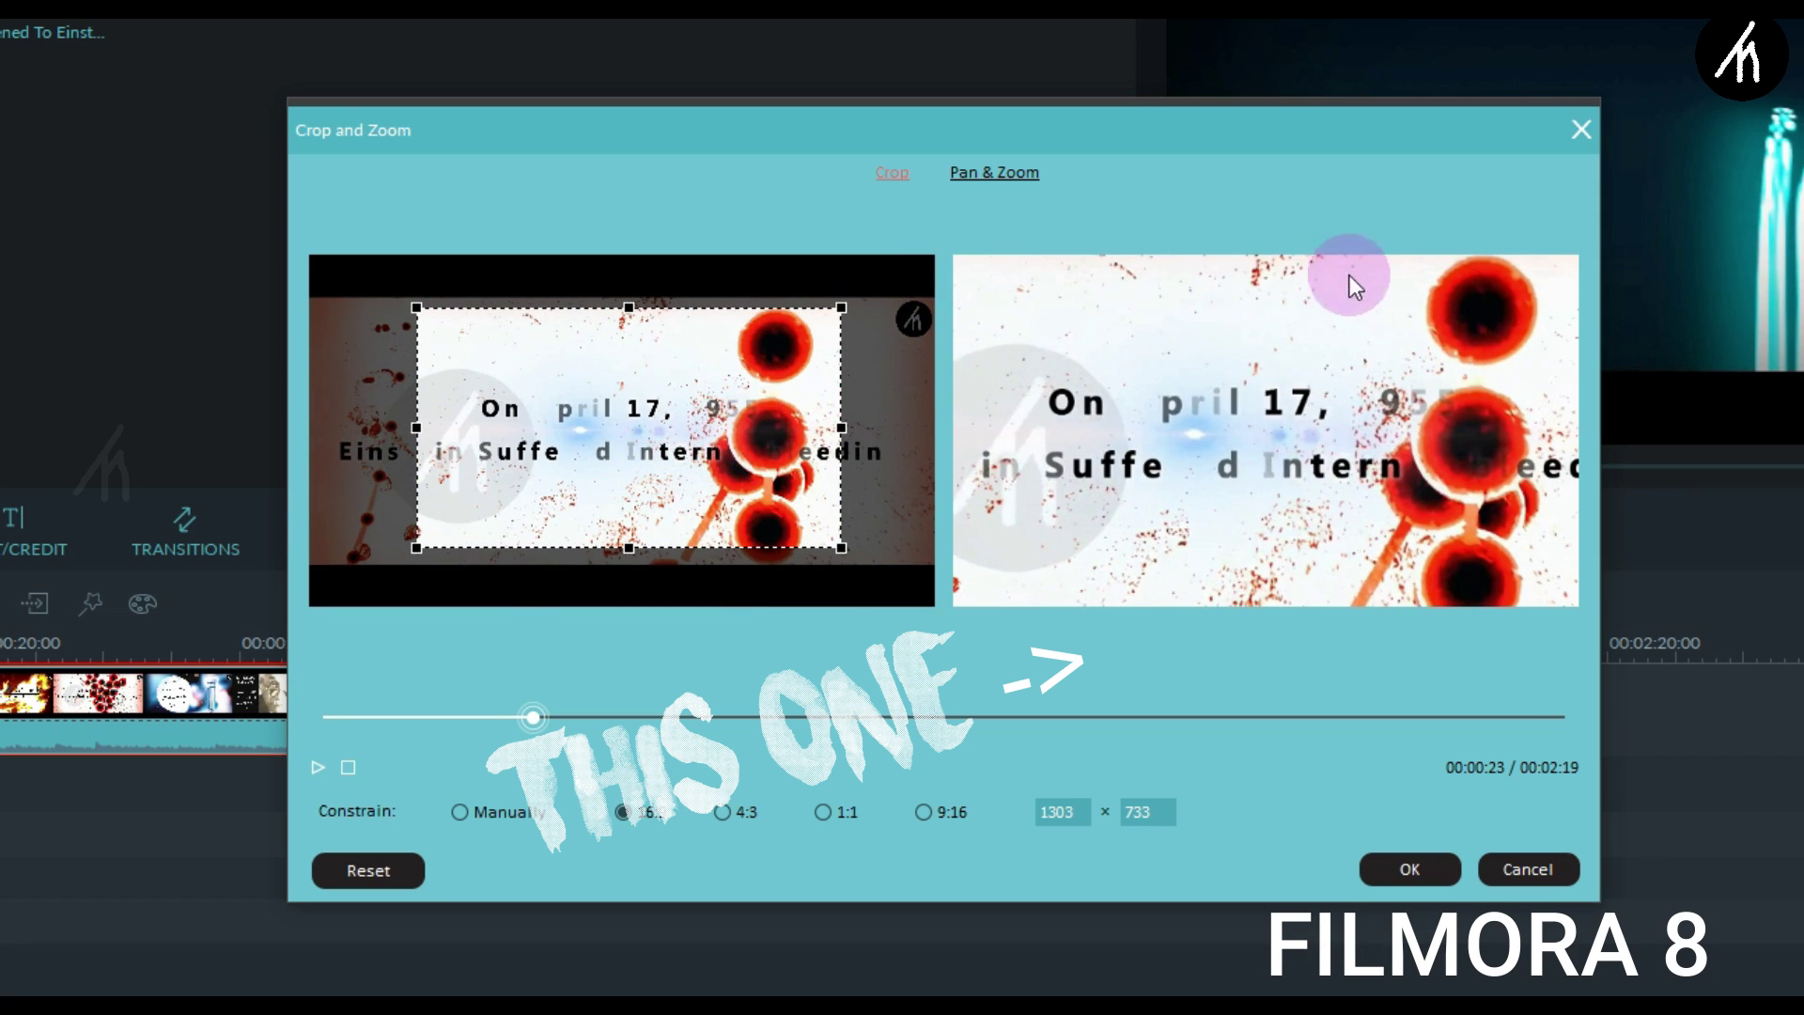
pyautogui.moveTo(839, 308); pyautogui.dragTo(869, 274)
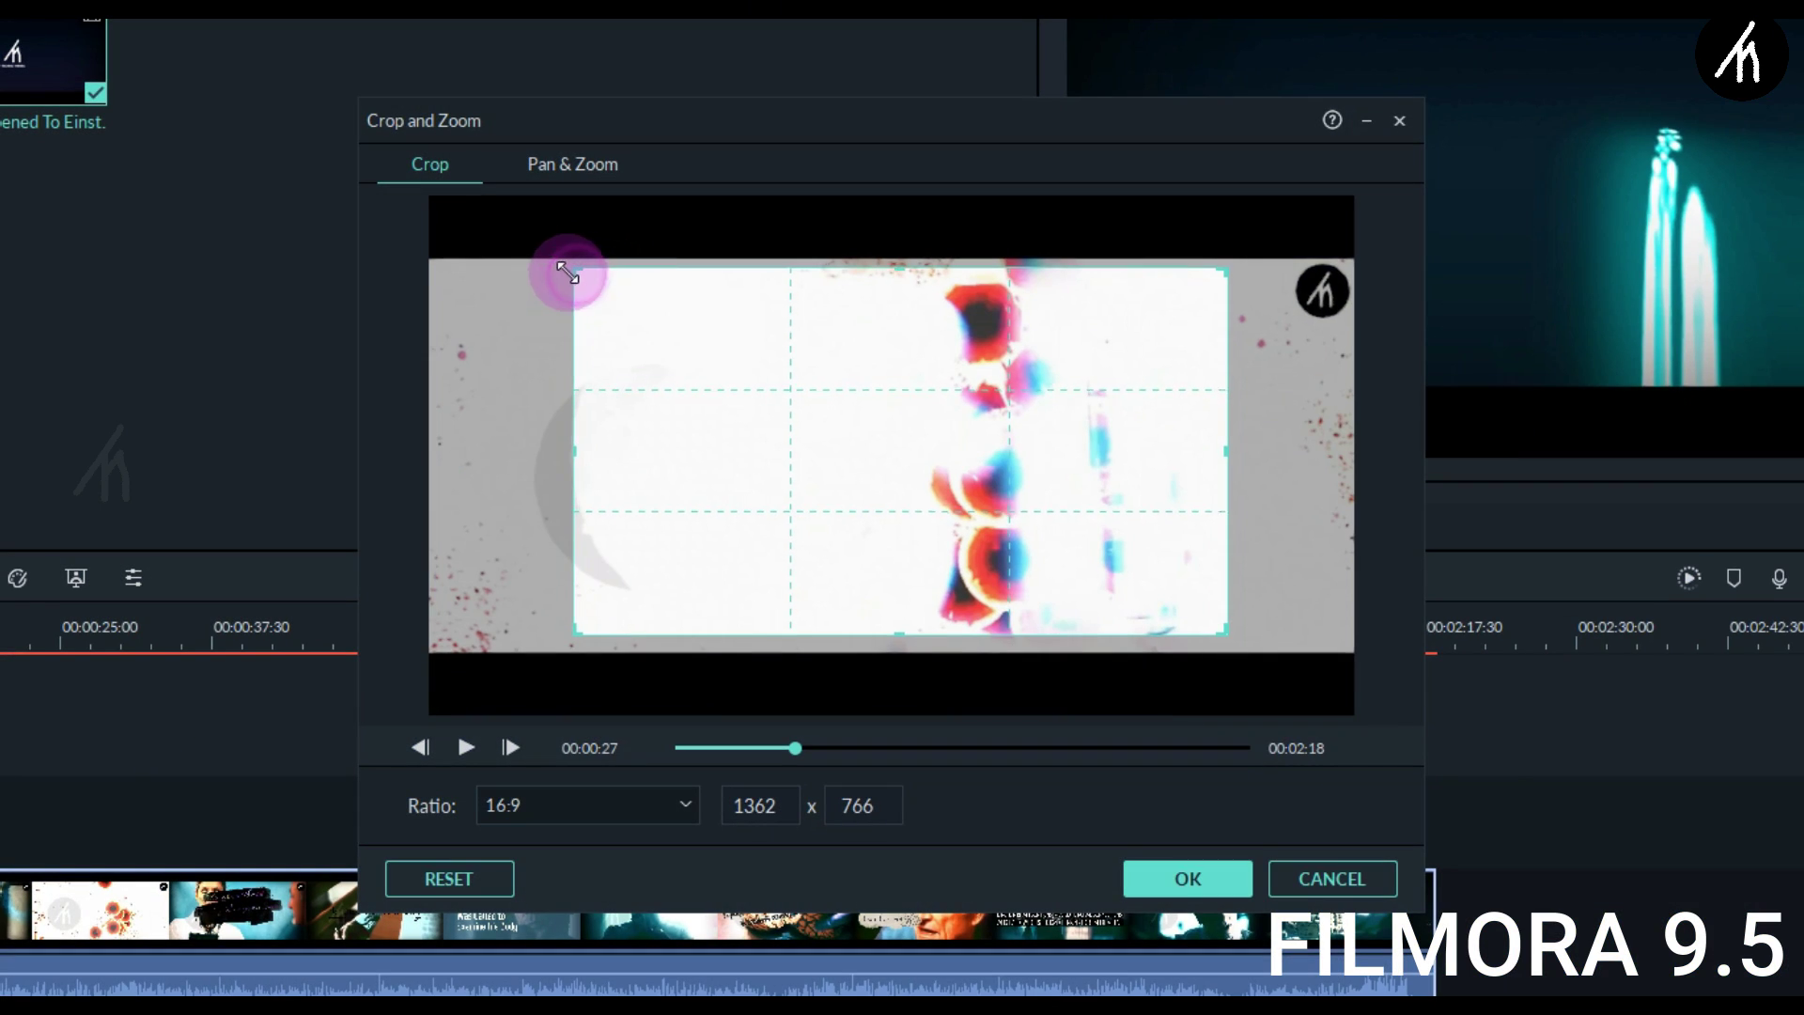
pyautogui.moveTo(568, 273)
pyautogui.mouseDown()
pyautogui.moveTo(536, 257)
pyautogui.moveTo(557, 267)
pyautogui.mouseUp()
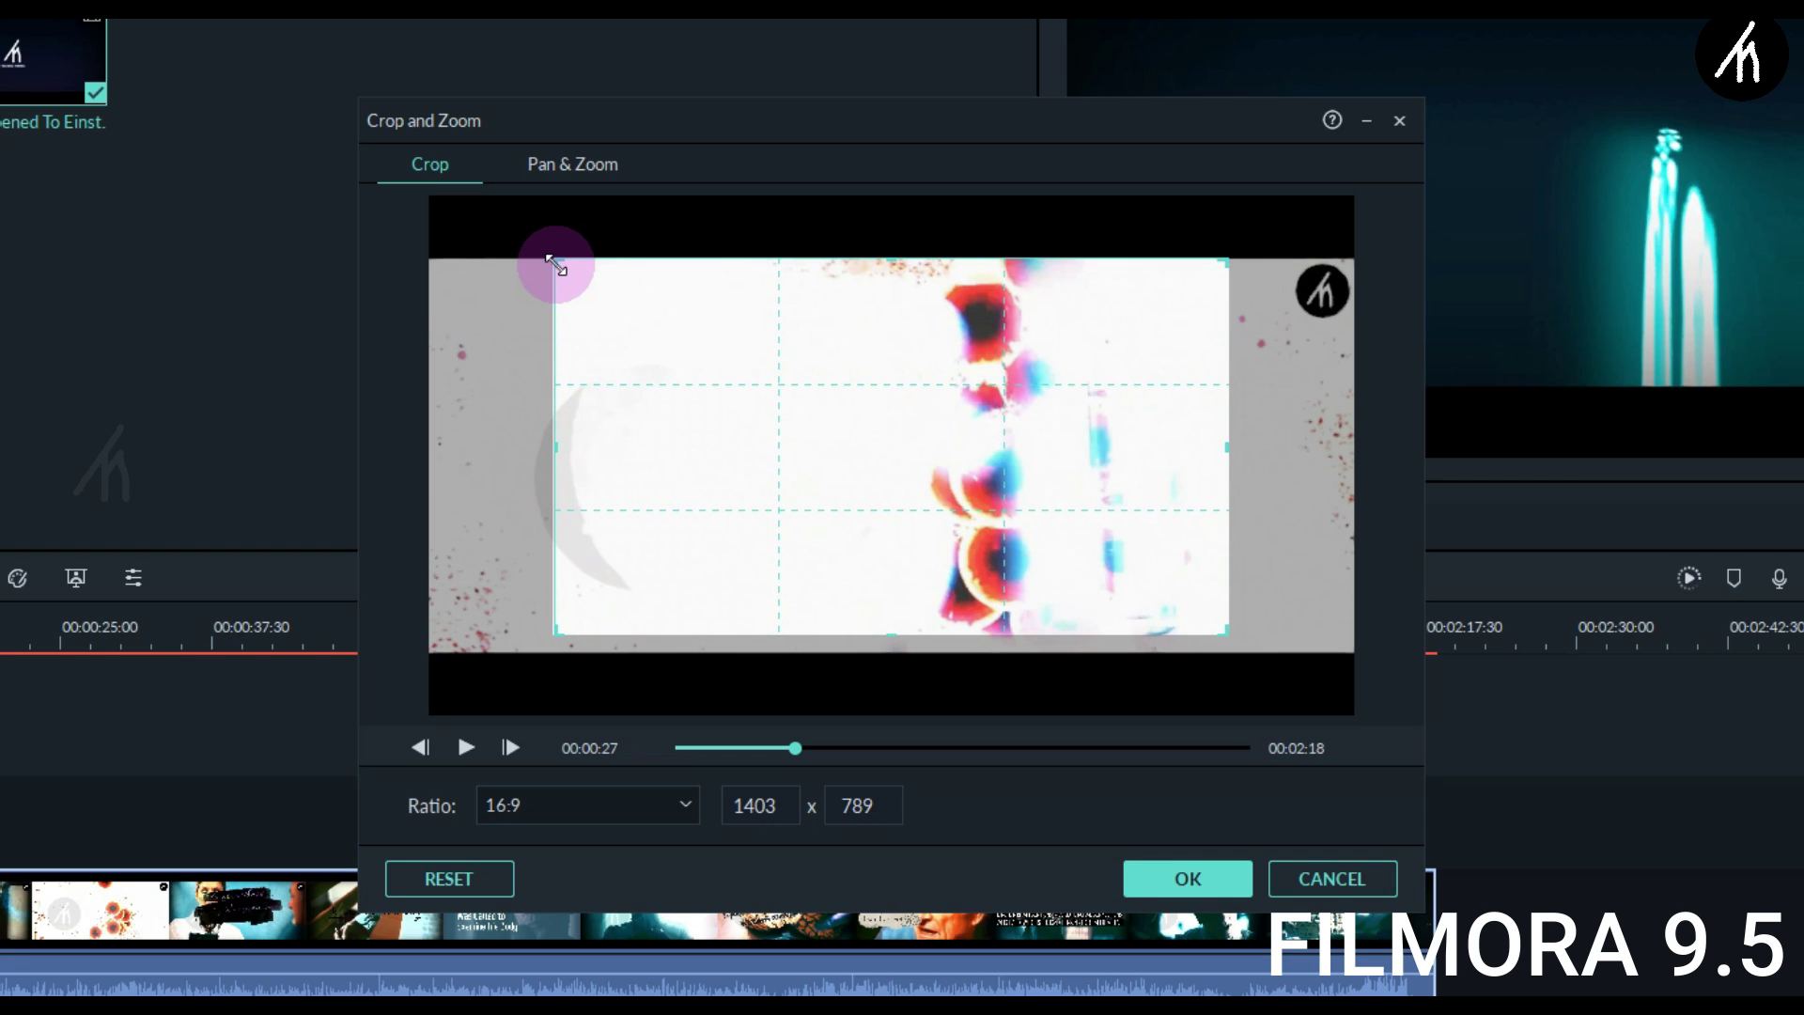
pyautogui.moveTo(556, 265); pyautogui.dragTo(557, 266)
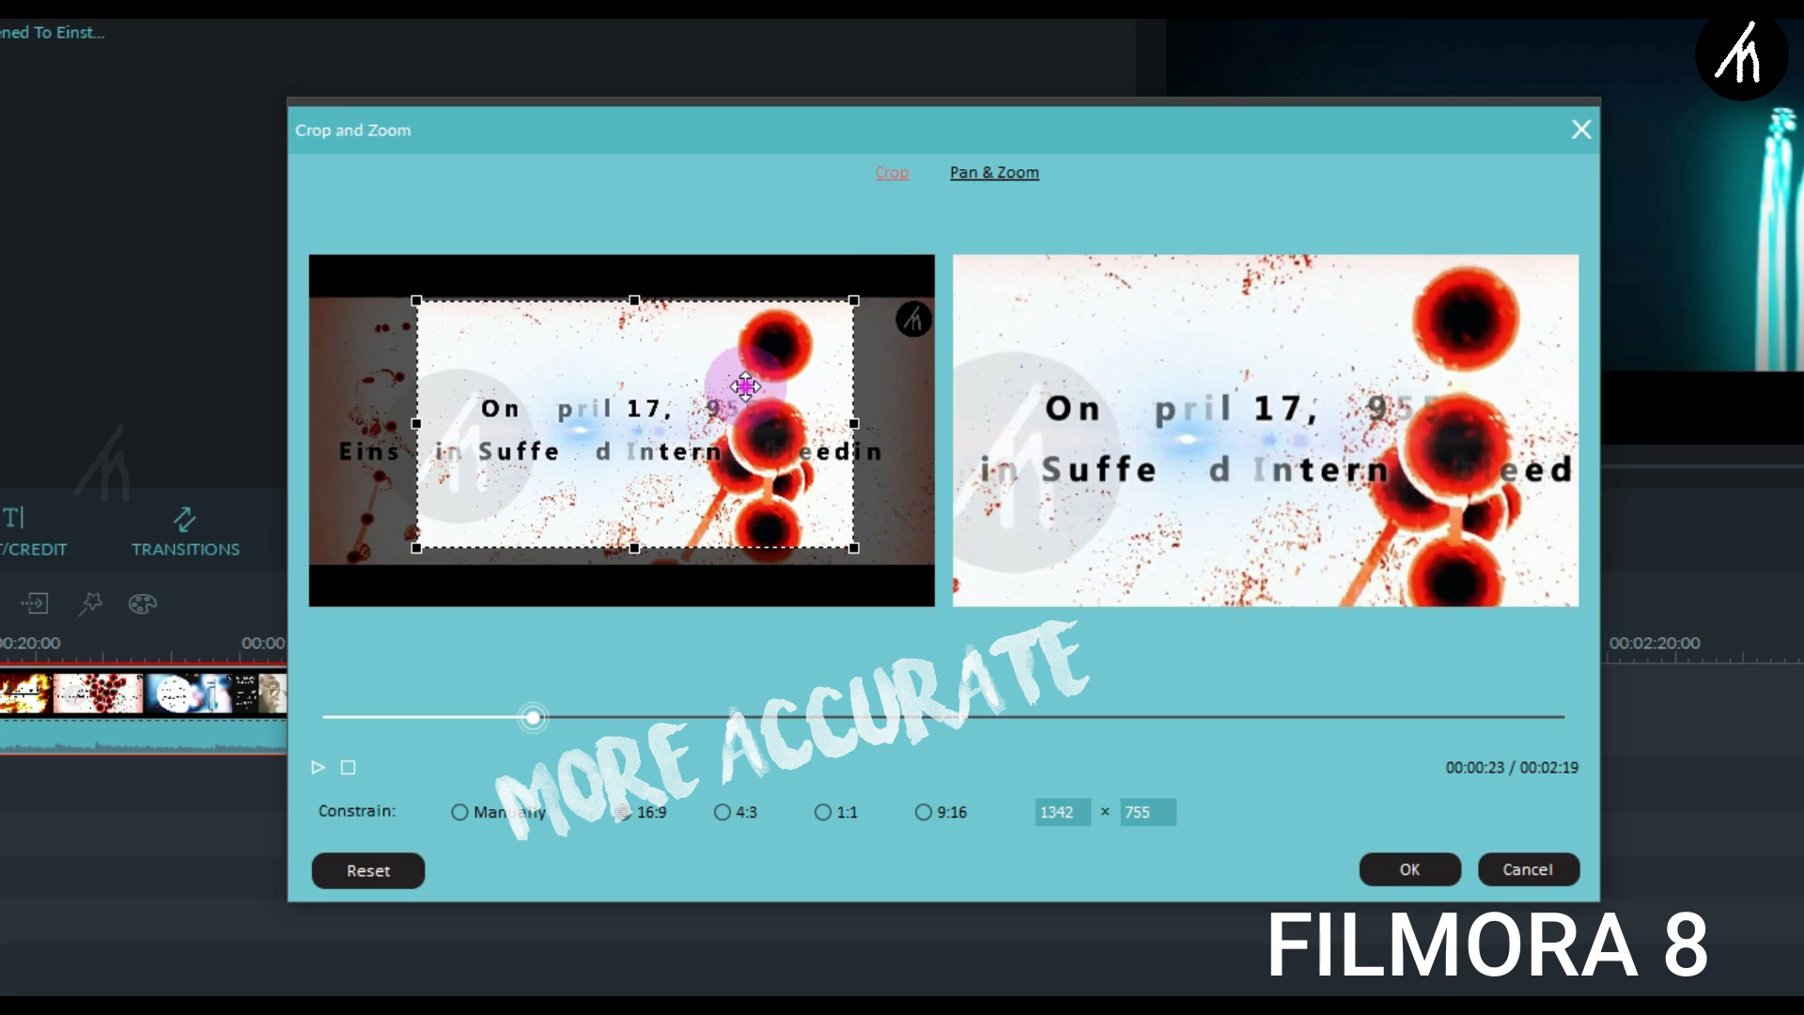
pyautogui.moveTo(739, 383); pyautogui.dragTo(726, 390)
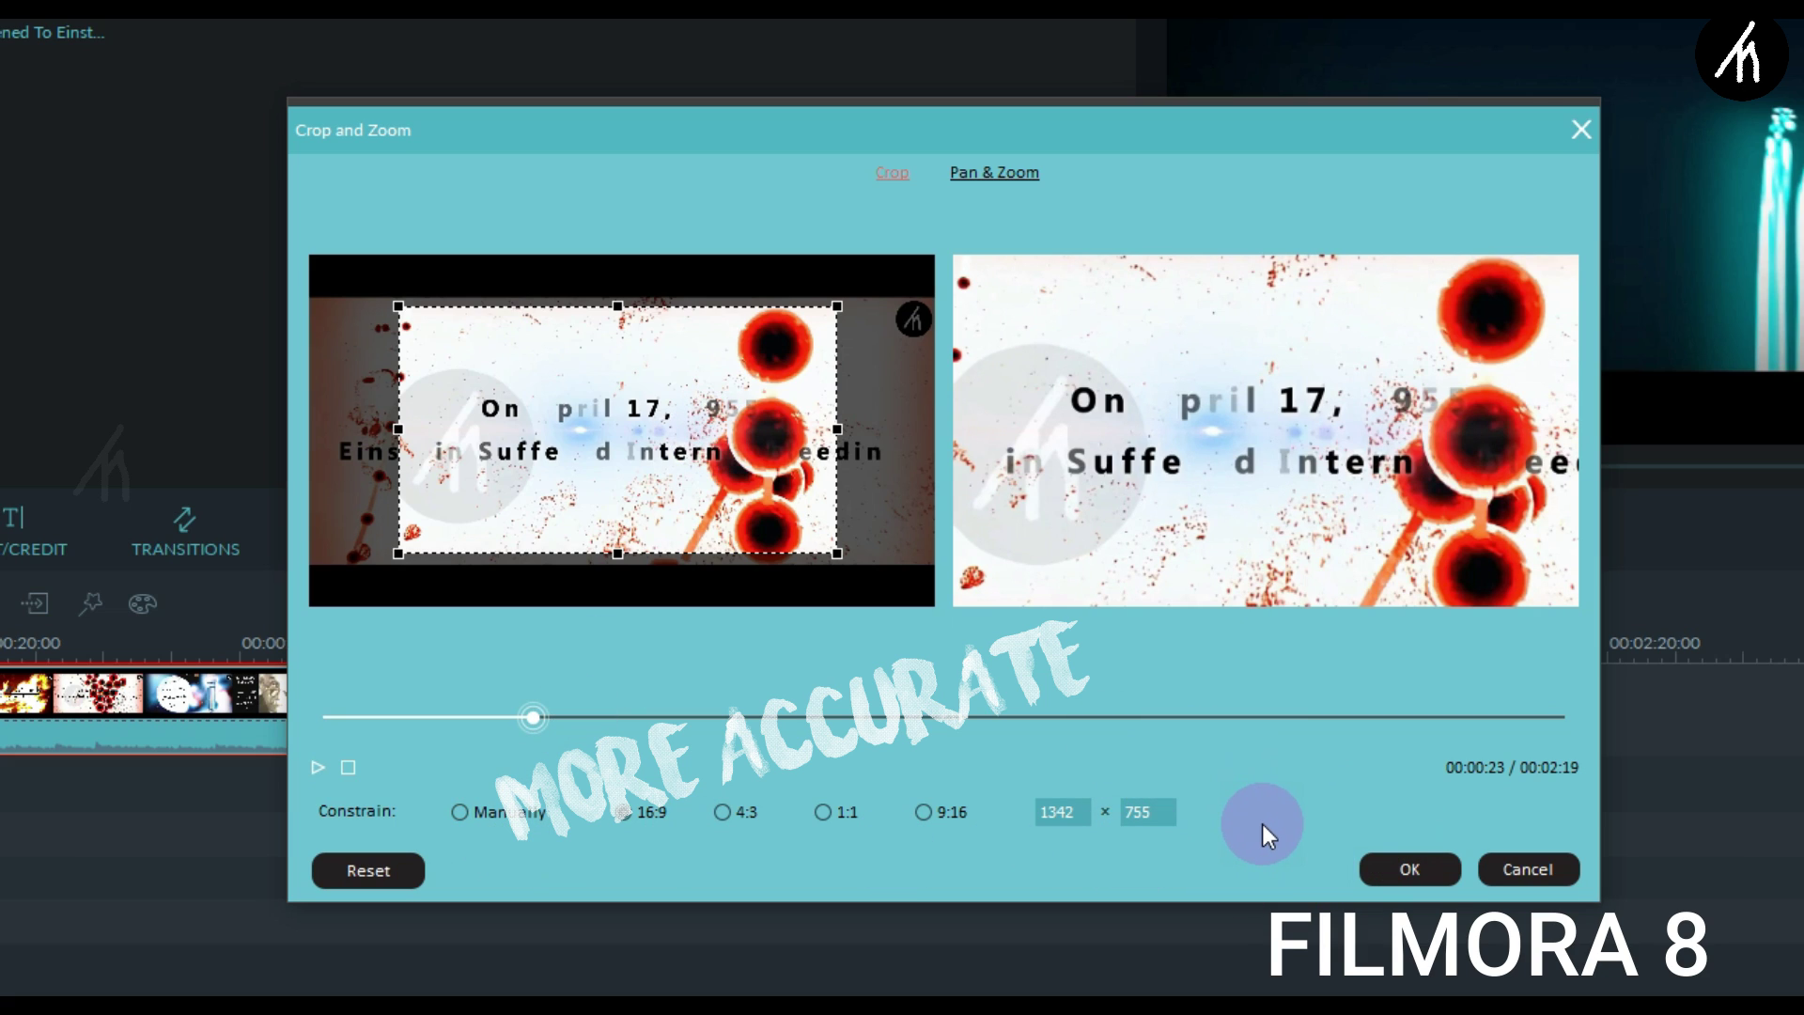
pyautogui.click(1403, 872)
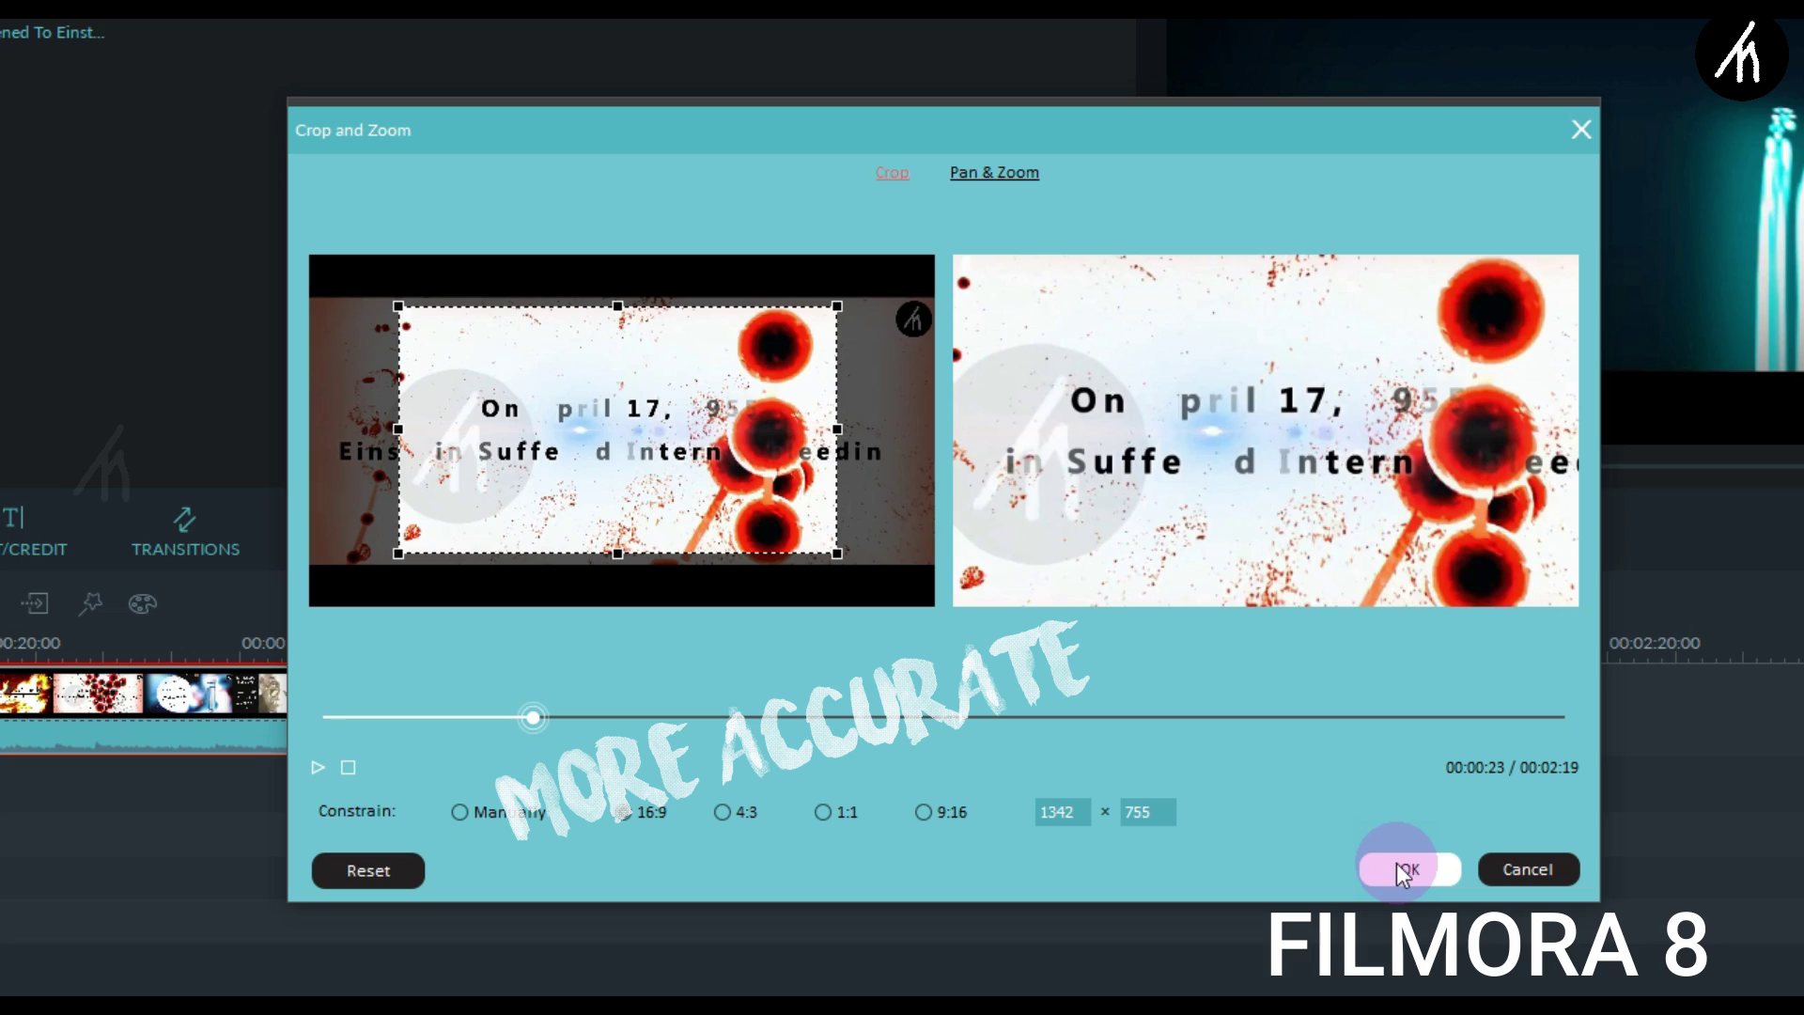